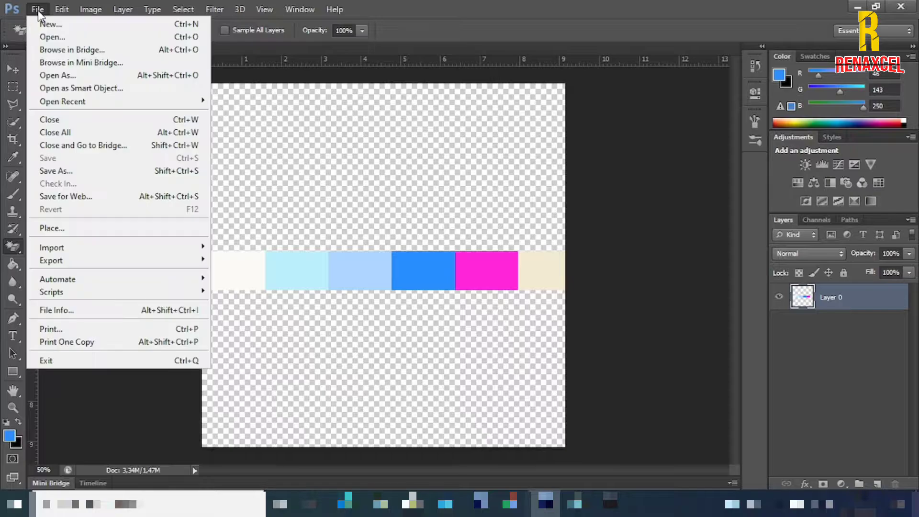
Step: Create a new white 1080 × 1080 px document at 300 ppi and copy the colour strip from colour.png along its upper edge
left_click(43, 25)
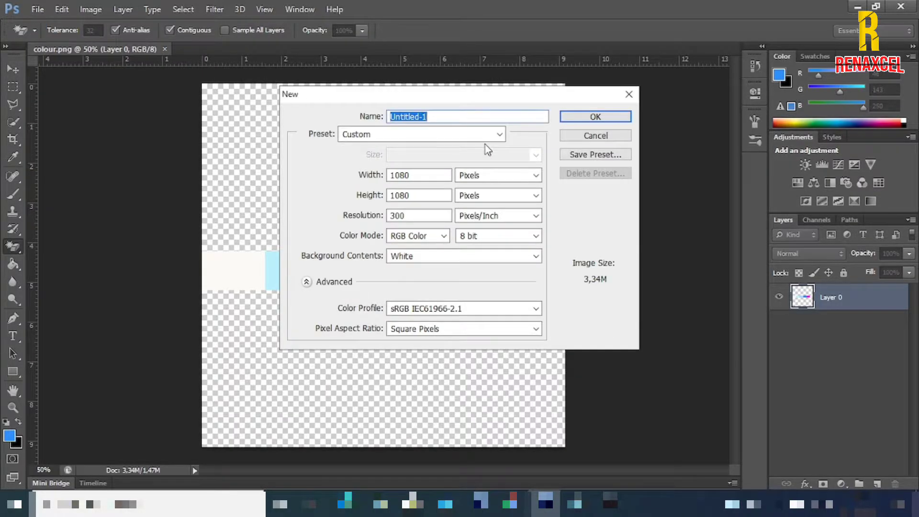
left_click(597, 119)
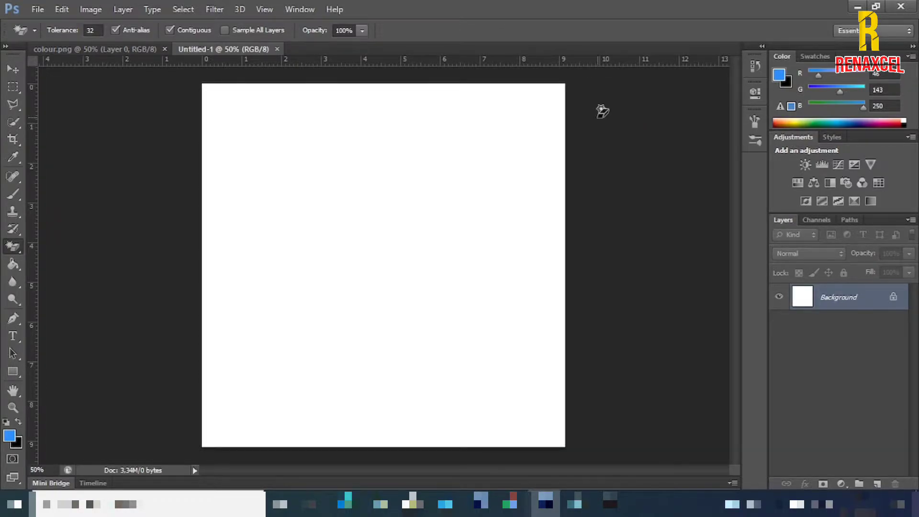
left_click(11, 70)
left_click(82, 48)
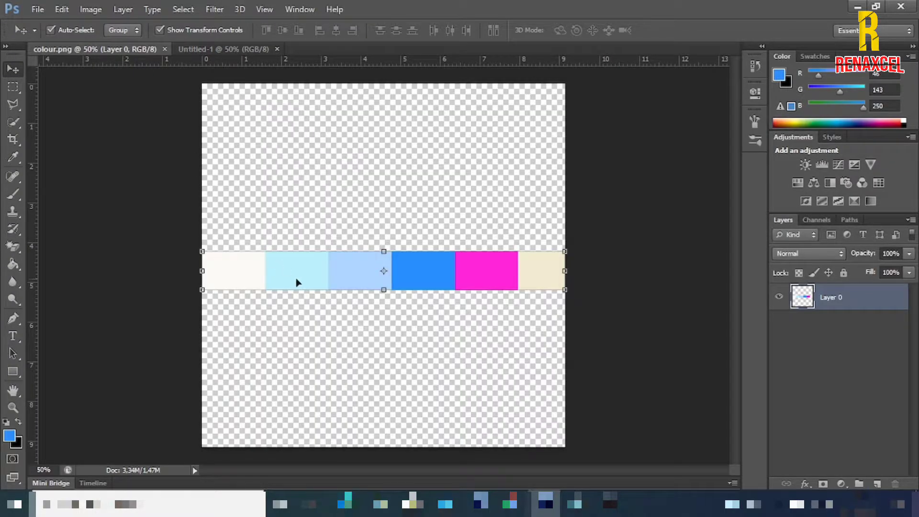
left_click_drag(296, 283, 313, 118)
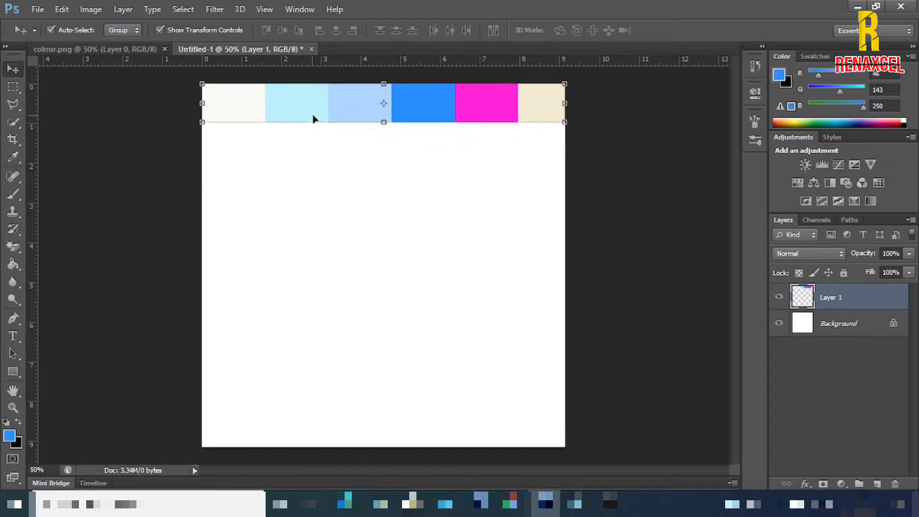
left_click(654, 233)
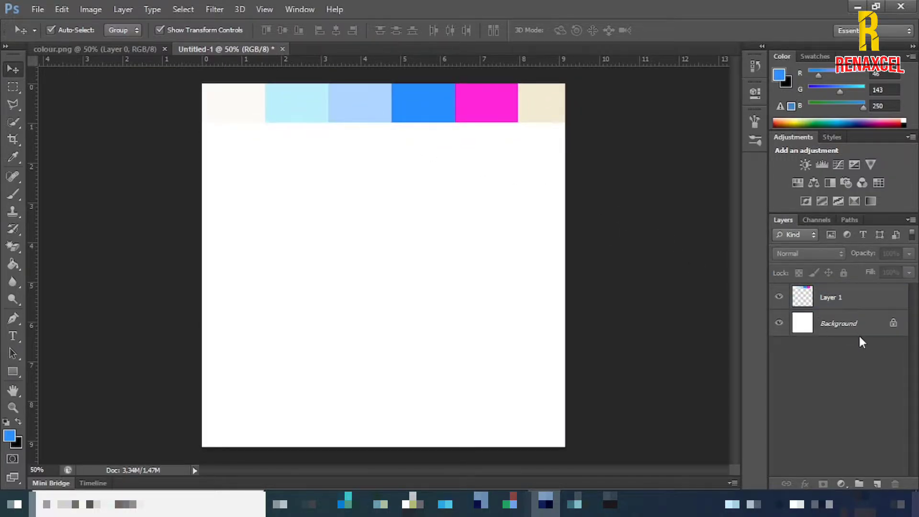
Step: Add a black 12 pt Arial Bold letter "T" on a new layer directly above the background
left_click(857, 334)
left_click(877, 484)
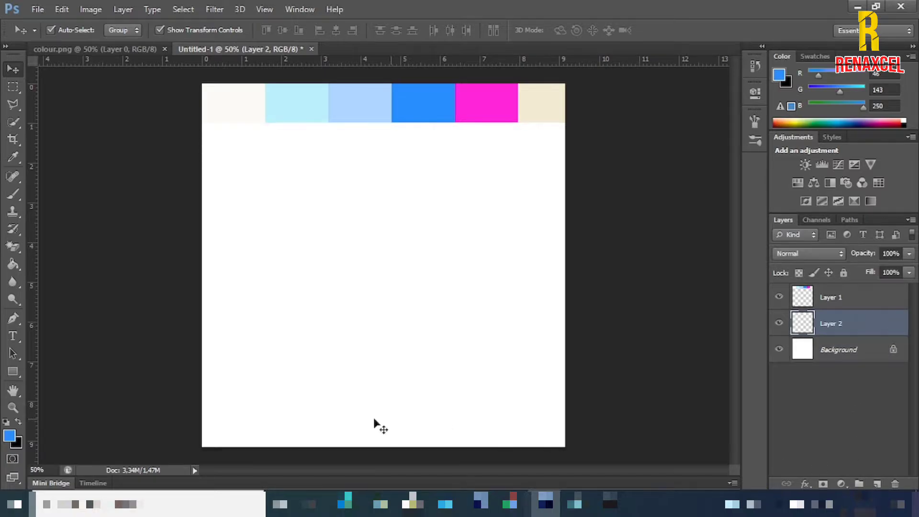
left_click(13, 335)
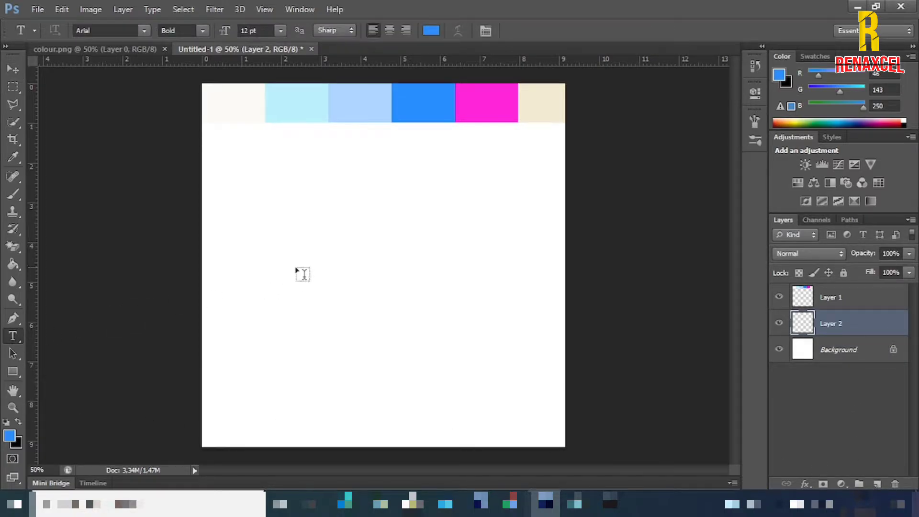
left_click(346, 228)
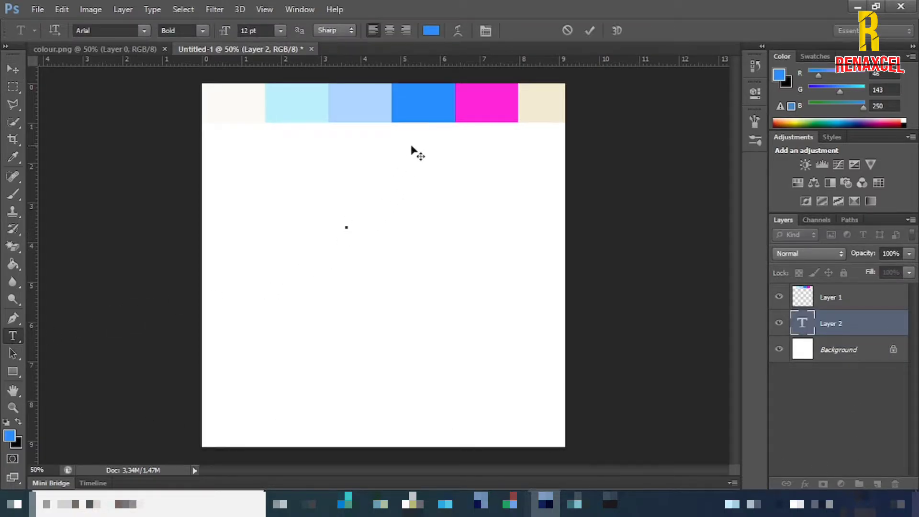
left_click(438, 31)
left_click_drag(538, 143, 502, 299)
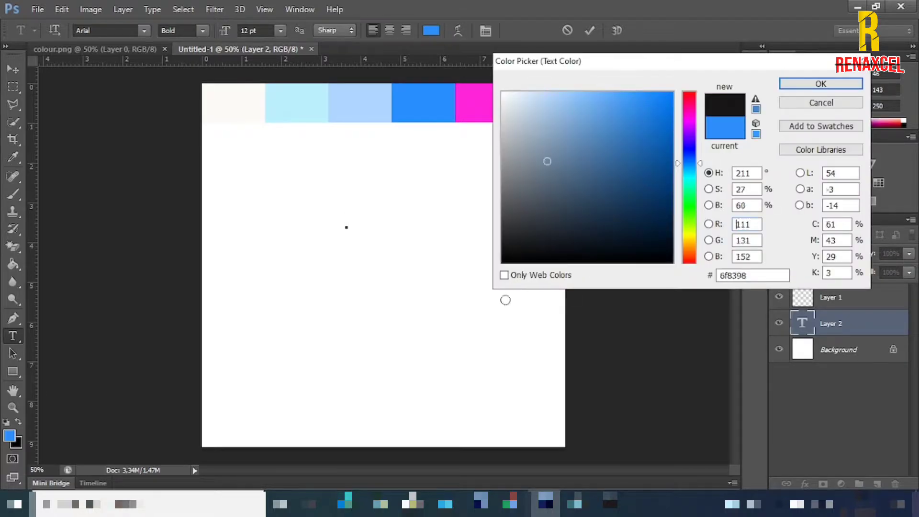
left_click(809, 85)
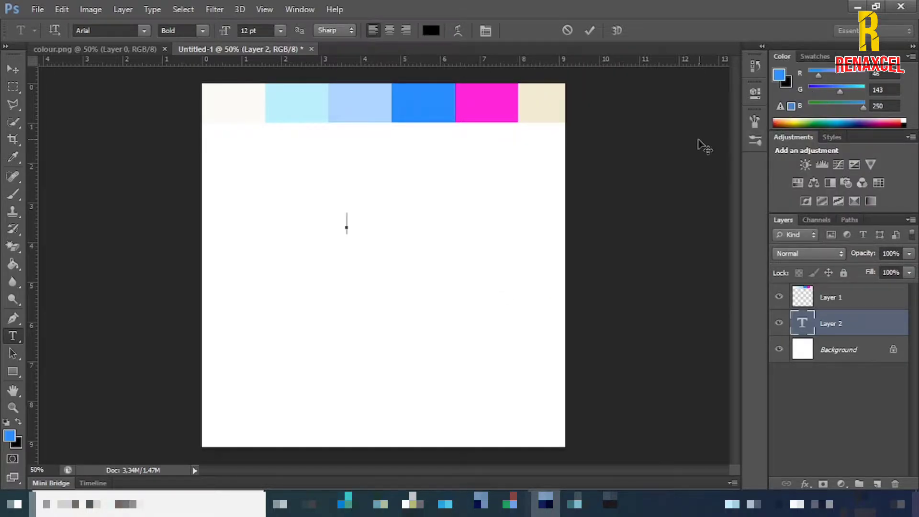
type("t")
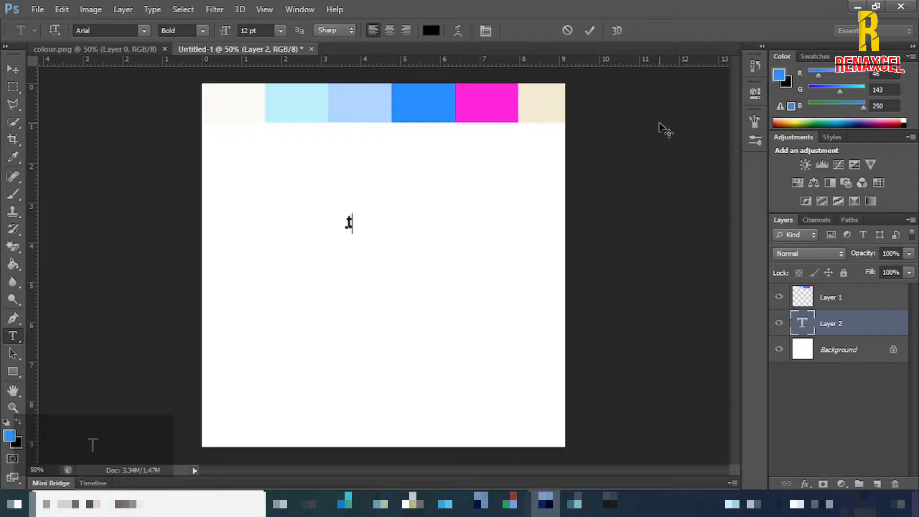
key("BackSpace")
type("T")
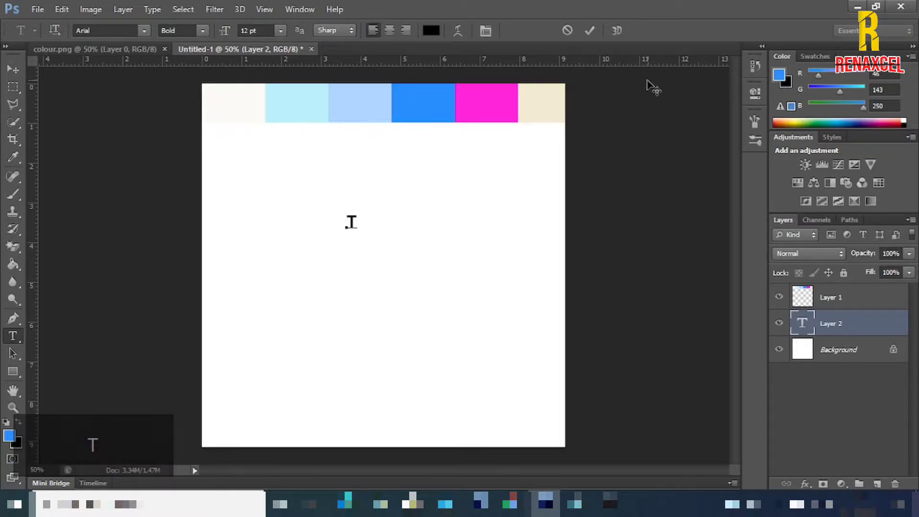
left_click(586, 31)
Step: Scale the letter T to about 280% and move it to about X 411 px, Y 284 px, below the colour strip
left_click(14, 70)
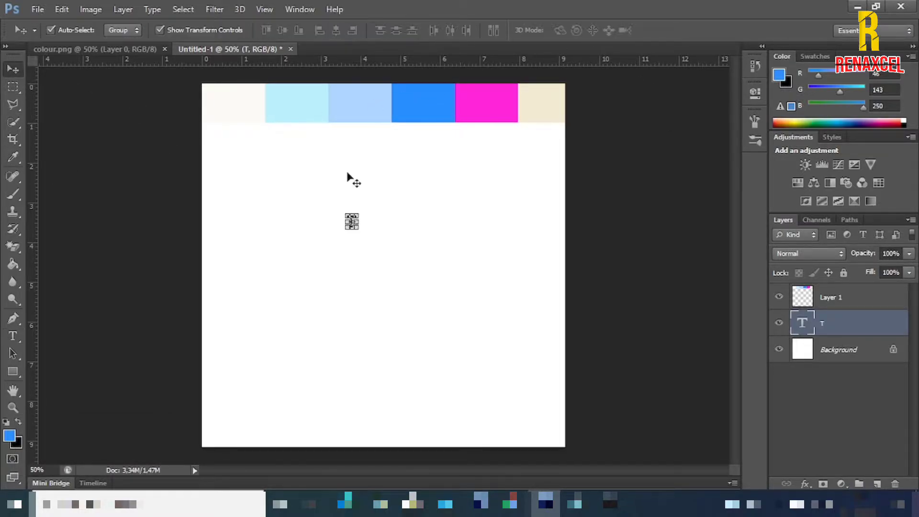
key("ctrl+t")
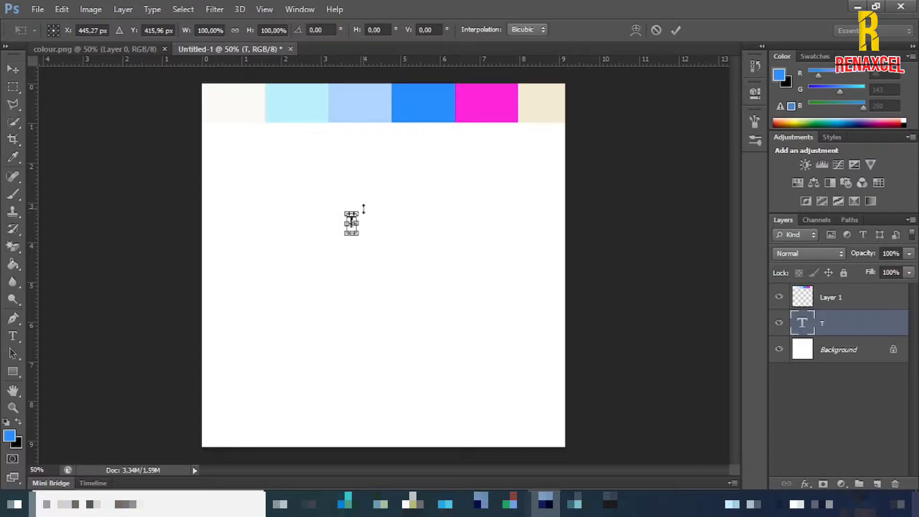
left_click_drag(361, 210, 340, 170)
key("alt+shift")
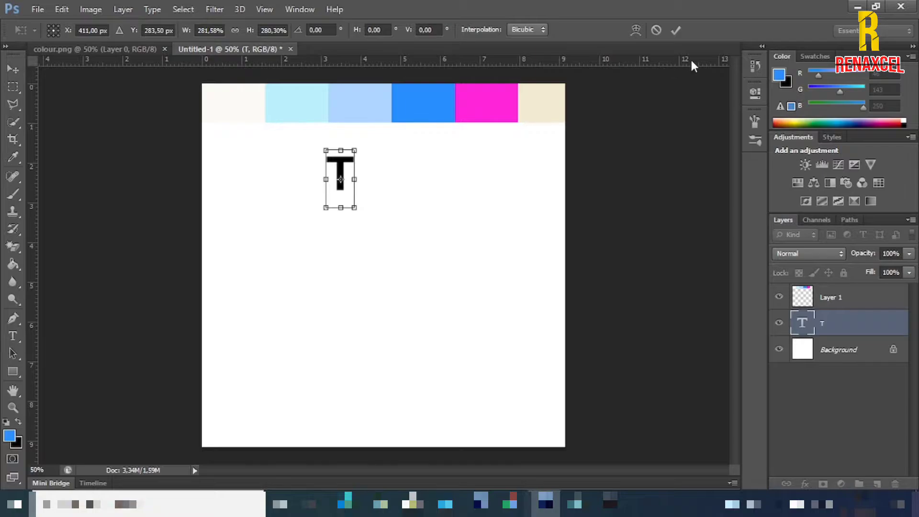
left_click(675, 31)
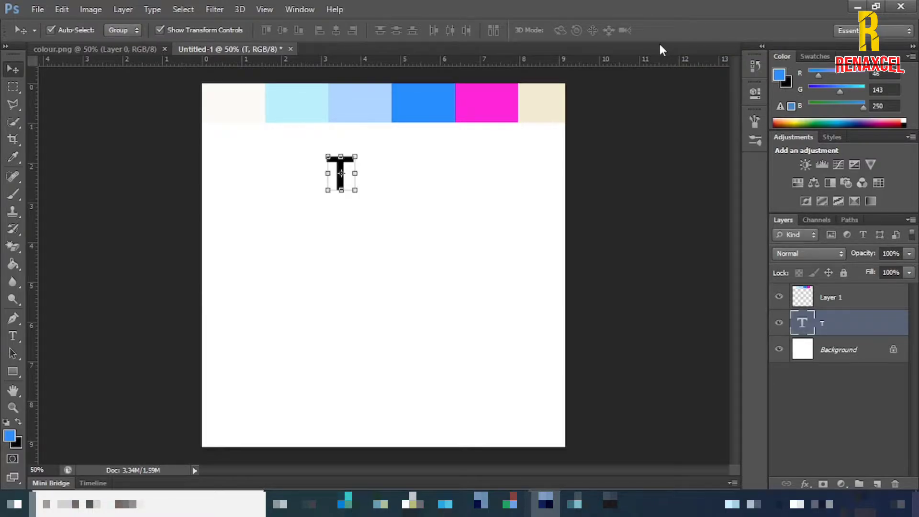
Step: Duplicate the T text layer and move the copy straight down to about Y 502 px
key("ctrl+j")
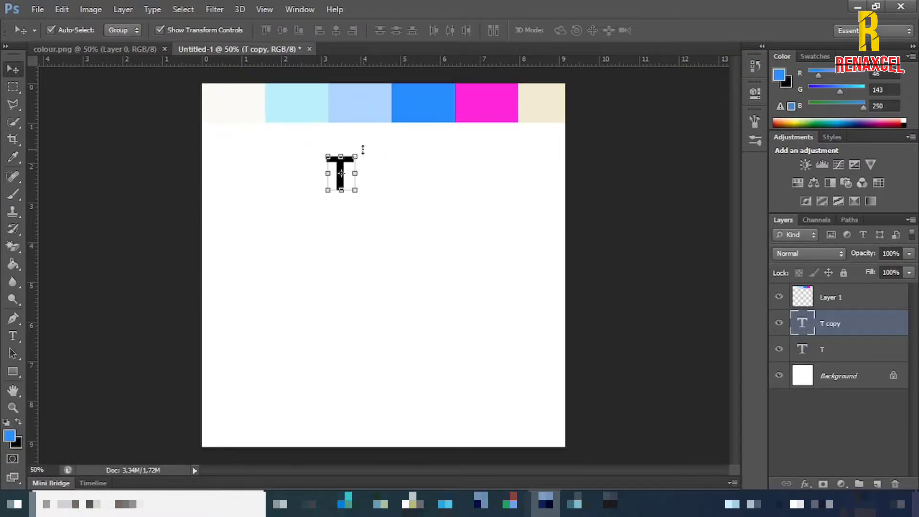
key("ctrl+t")
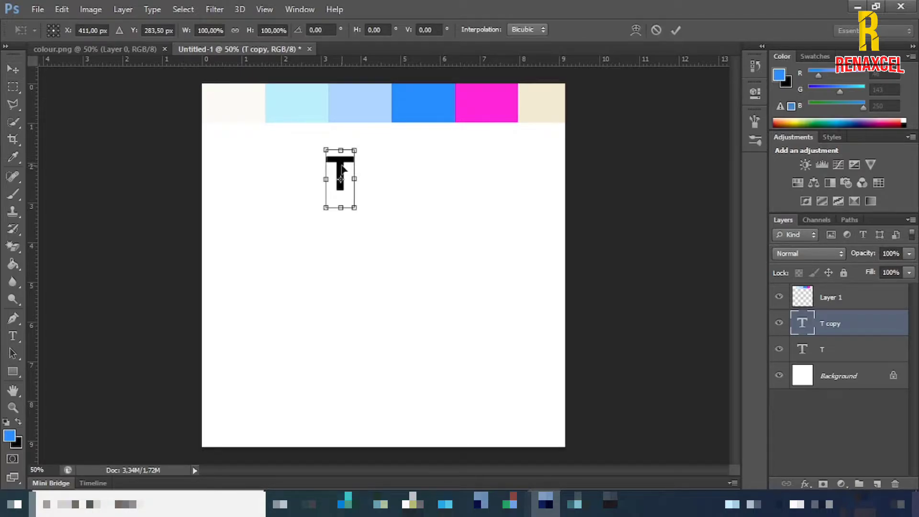
left_click_drag(341, 169, 344, 242)
key("shift")
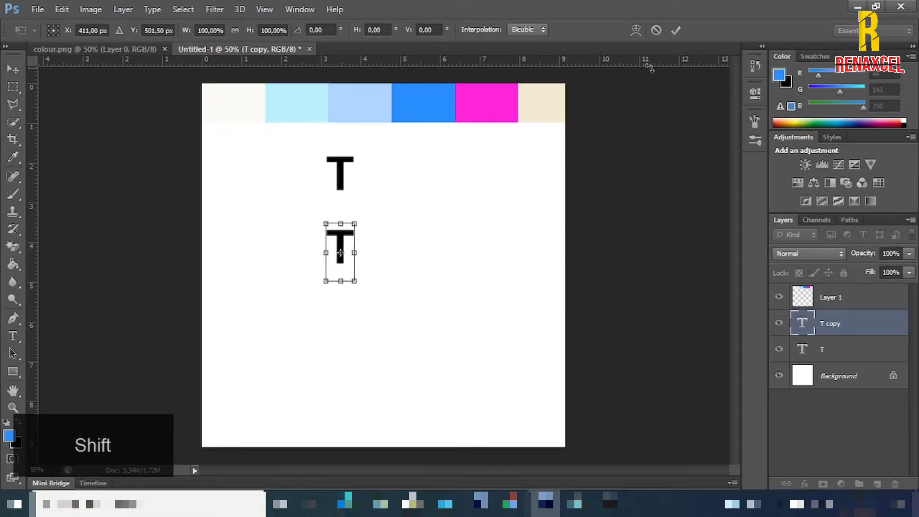
left_click(675, 29)
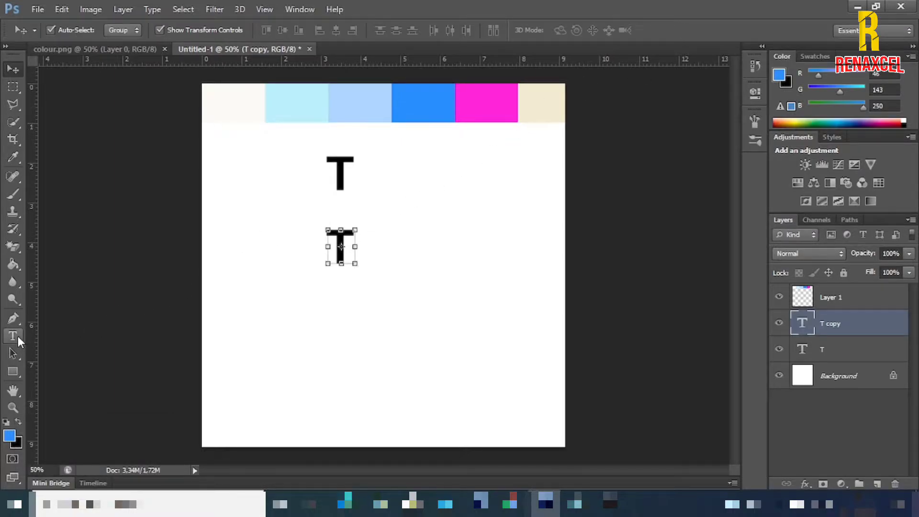
Step: Replace the text of the lower T copy with the letter "N"
left_click(13, 336)
left_click_drag(329, 250, 357, 251)
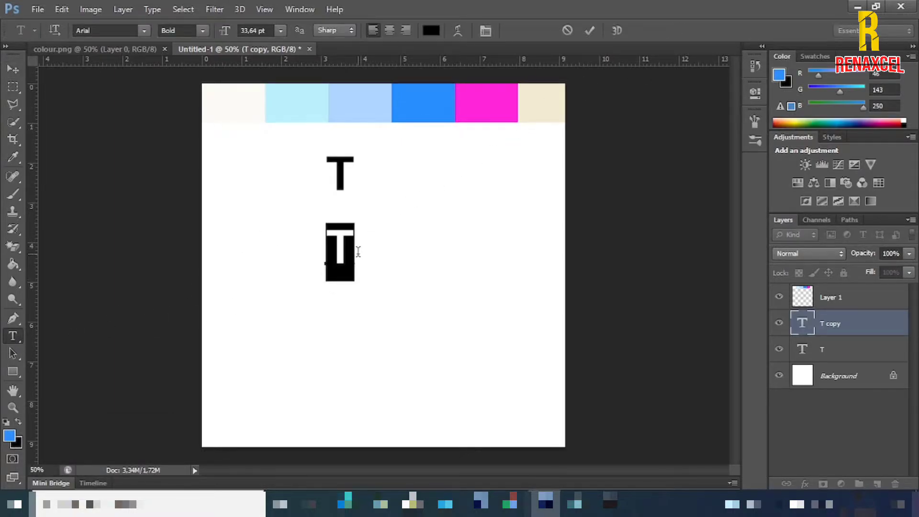
type("N")
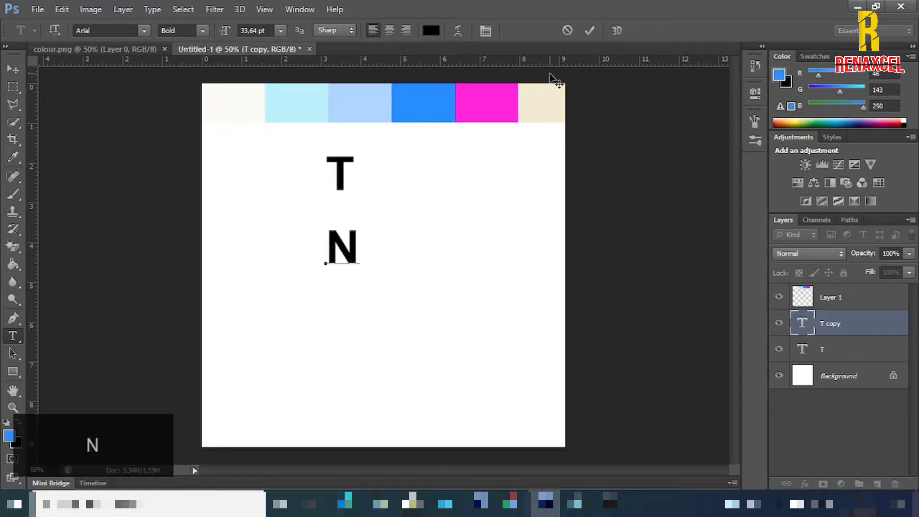
left_click(592, 28)
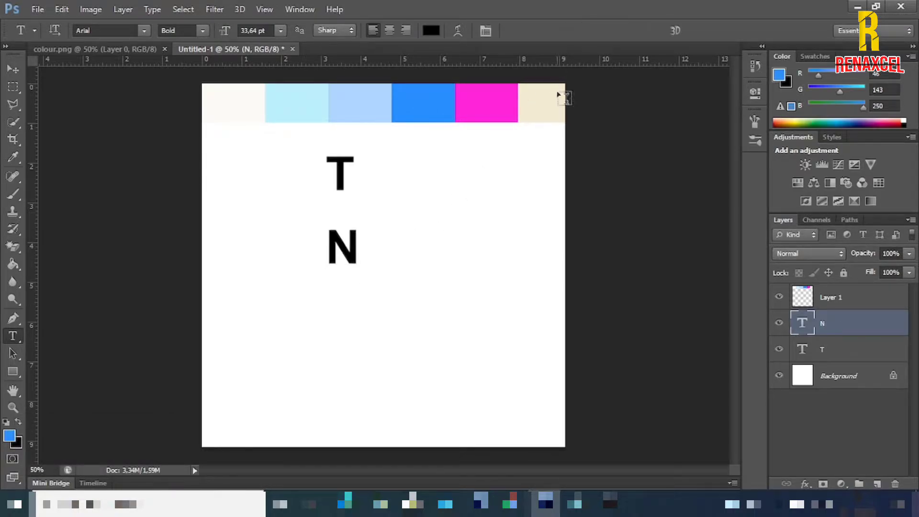
Step: Duplicate the N text layer and move the copy straight down to about Y 734 px
key("ctrl+j")
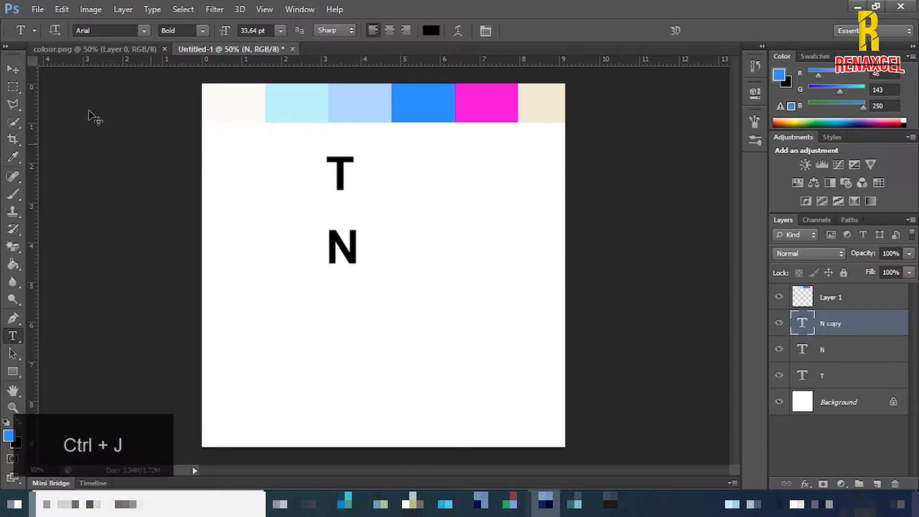
left_click(13, 69)
left_click(357, 224)
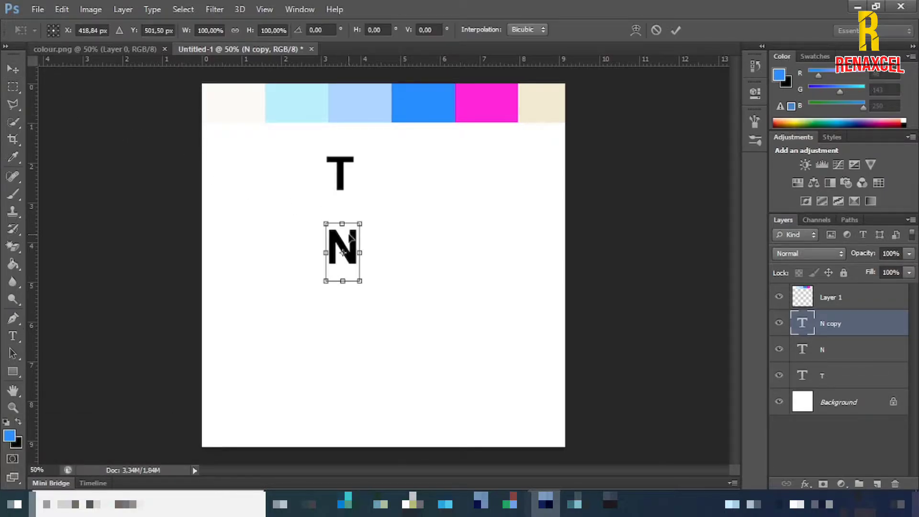
left_click_drag(353, 232, 352, 312)
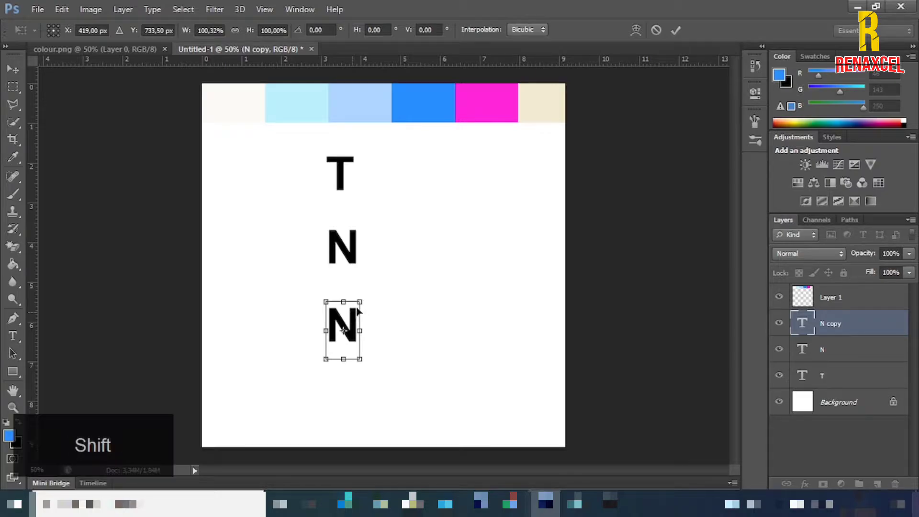
left_click(676, 29)
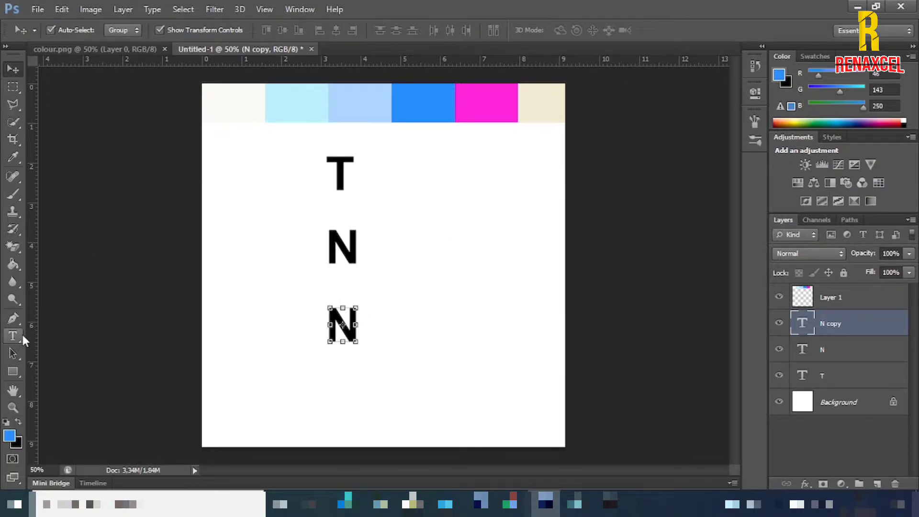
Step: Replace the text of the lowest N copy with the letter "Y"
left_click(21, 337)
left_click_drag(325, 327, 381, 320)
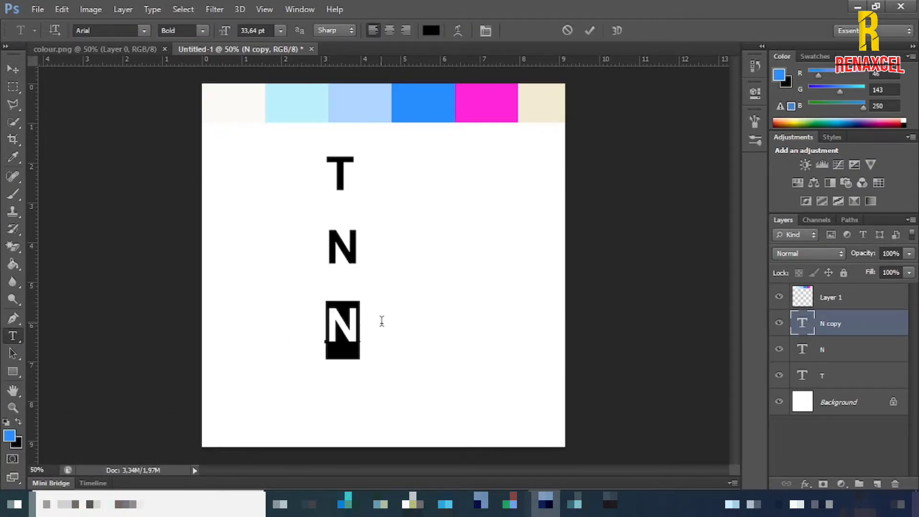
type("Y")
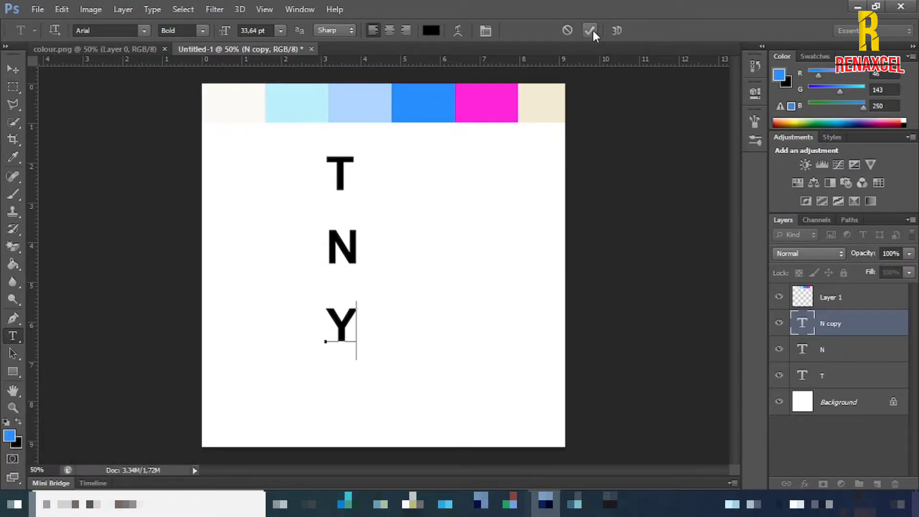
left_click(591, 30)
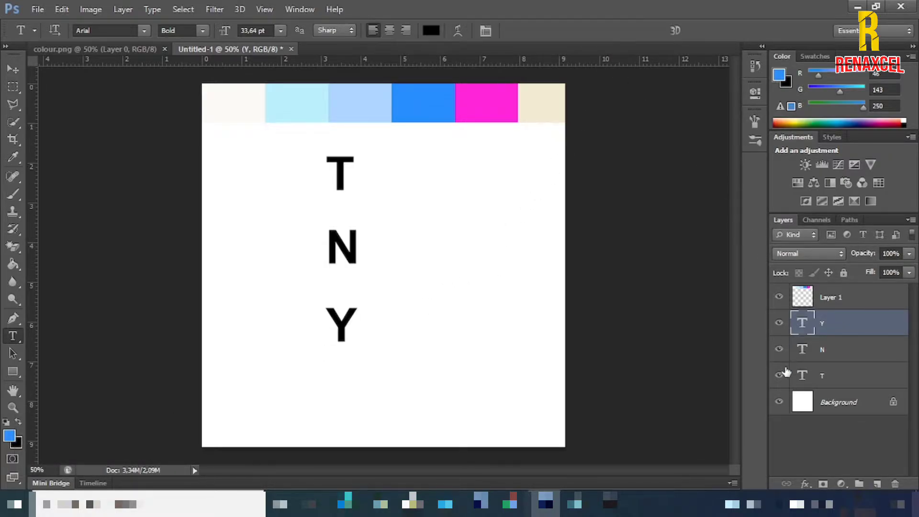
Step: Label the Y, N and T text layers with the colour Red and deselect them
left_click(829, 382, "shift")
right_click(778, 343)
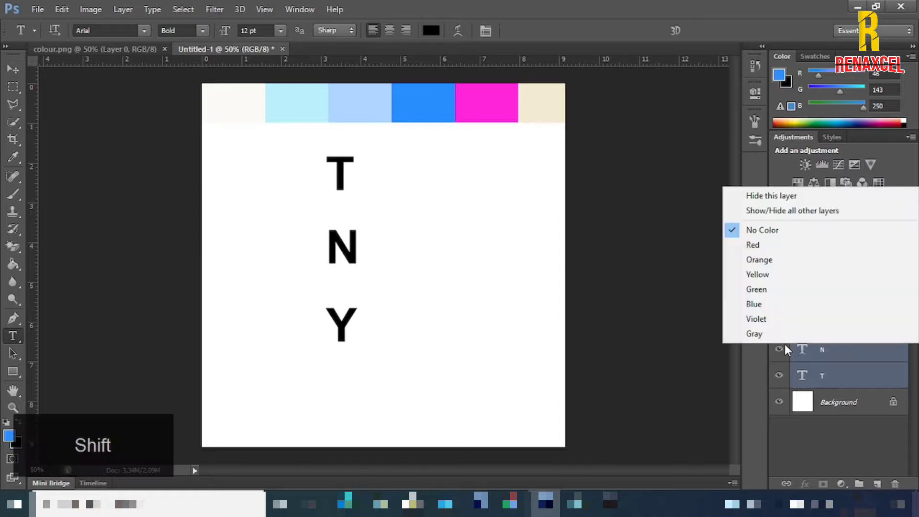
left_click(770, 246)
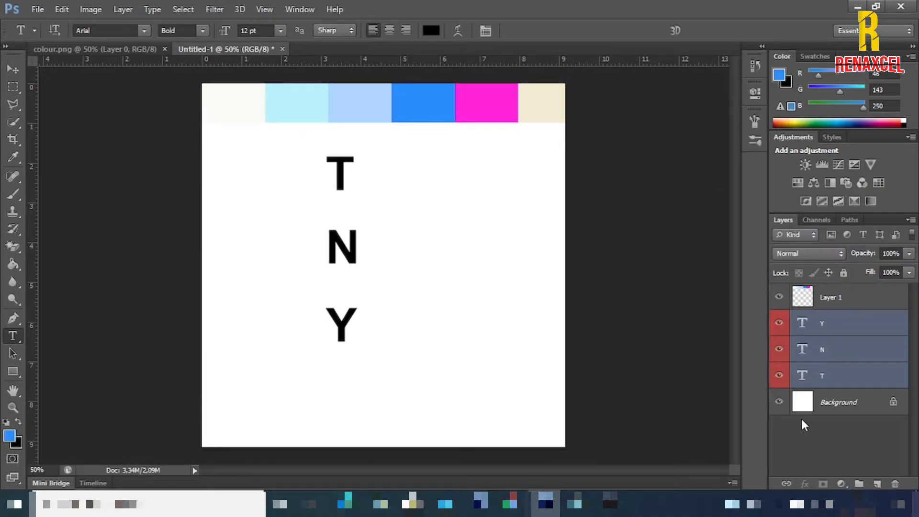
left_click(812, 456)
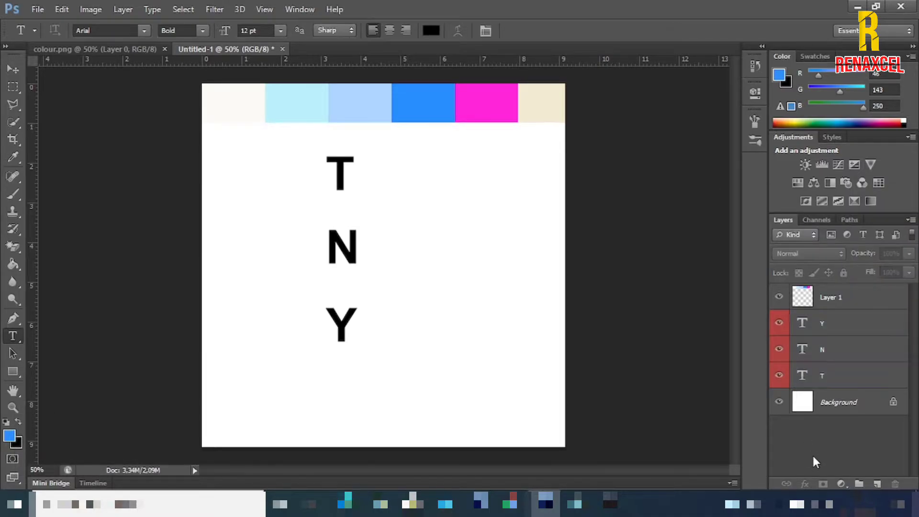
Step: Duplicate the Y text layer and place the copy beside the T at about X 508, Y 348 px
left_click(841, 330)
left_click(824, 381)
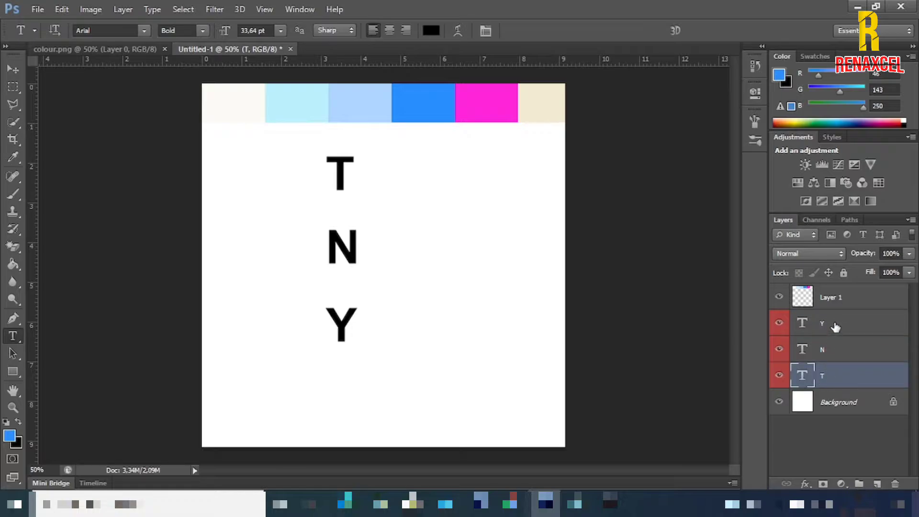
left_click(835, 326)
key("ctrl+j")
left_click(11, 68)
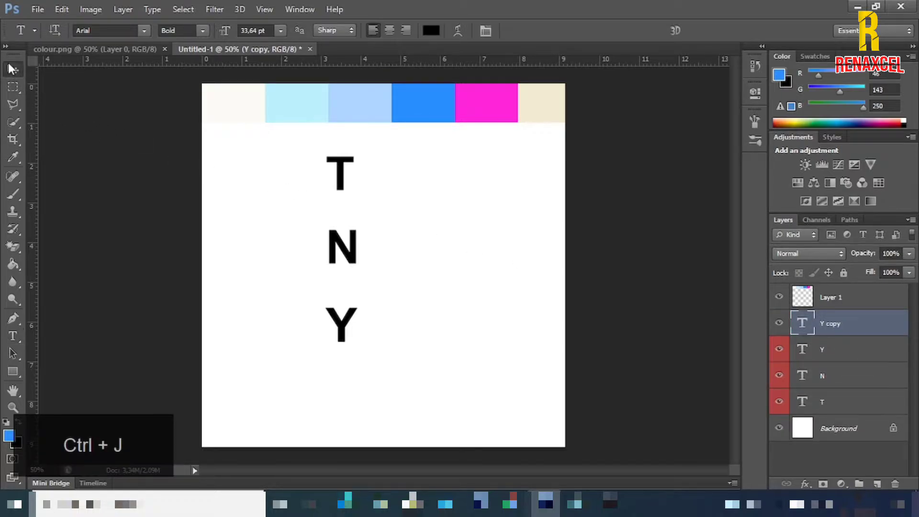
key("ctrl+t")
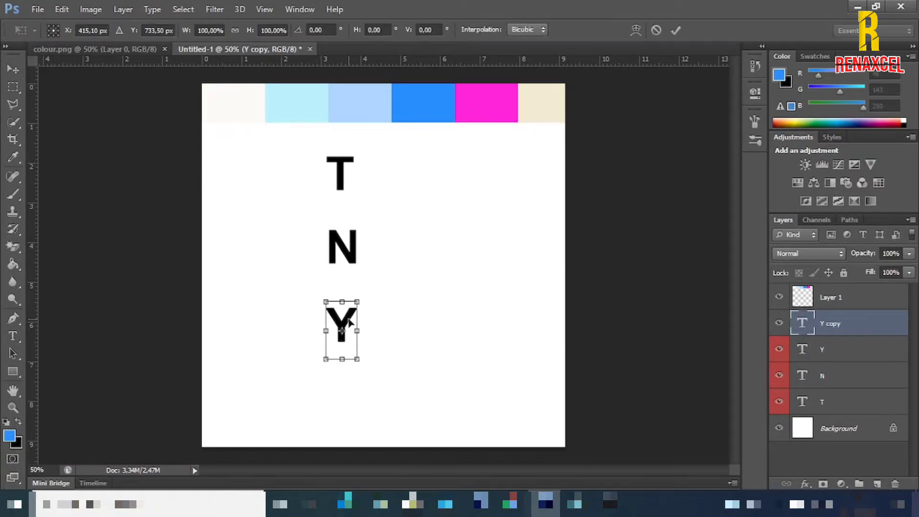
left_click_drag(362, 310, 379, 193)
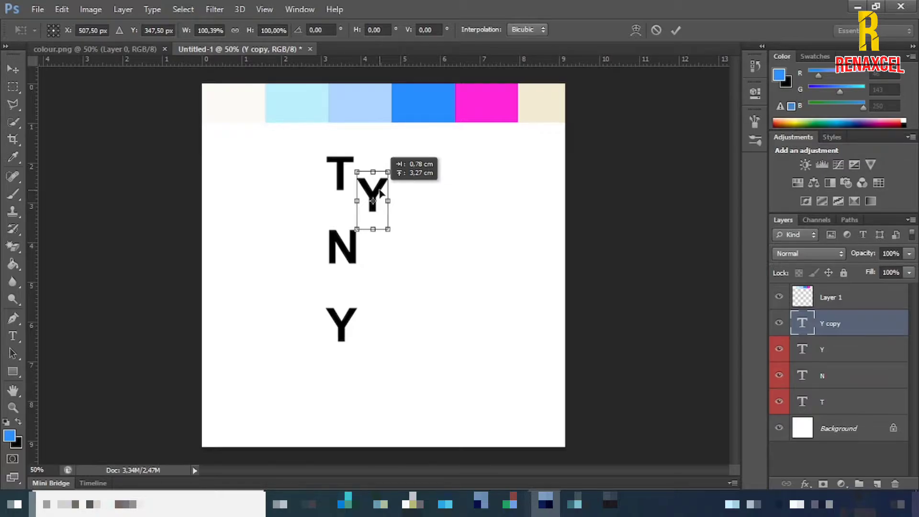
left_click_drag(381, 193, 381, 192)
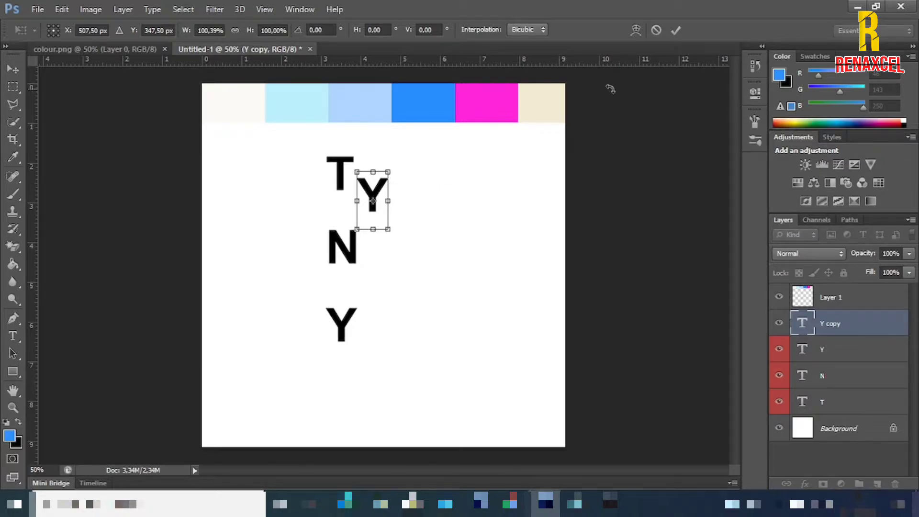
left_click(675, 30)
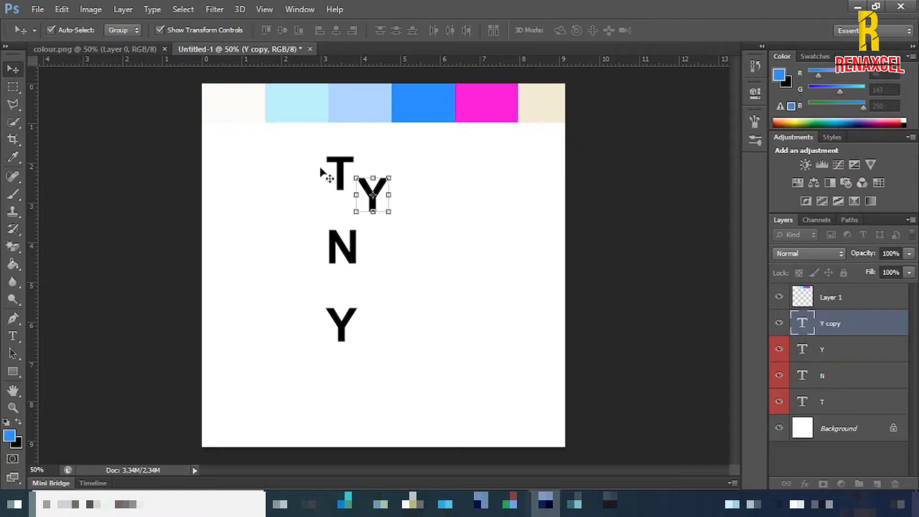
Step: Replace the text of the Y copy beside the T with the letter "H"
left_click(13, 335)
double_click(366, 192)
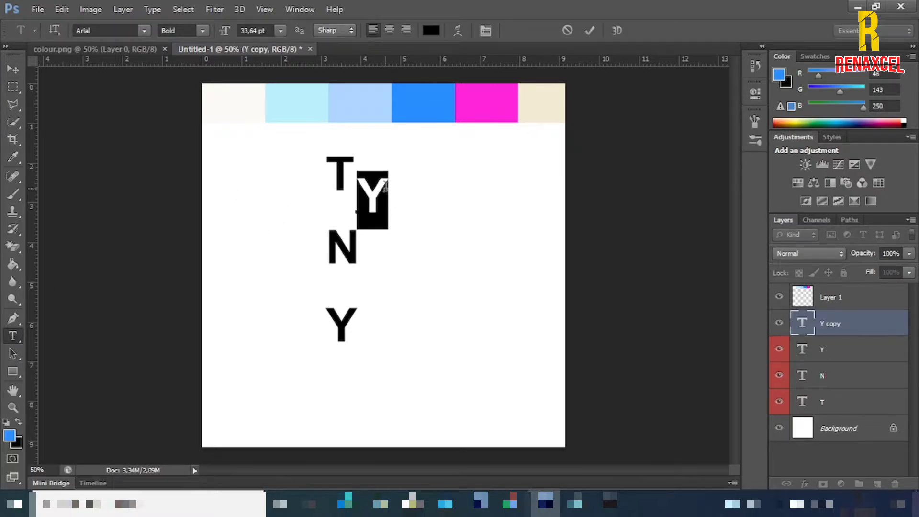
type("H")
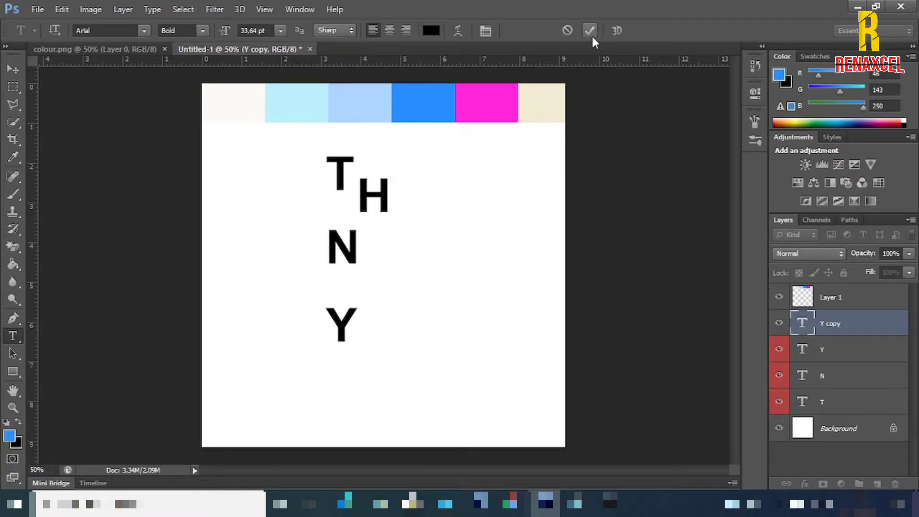
left_click(591, 32)
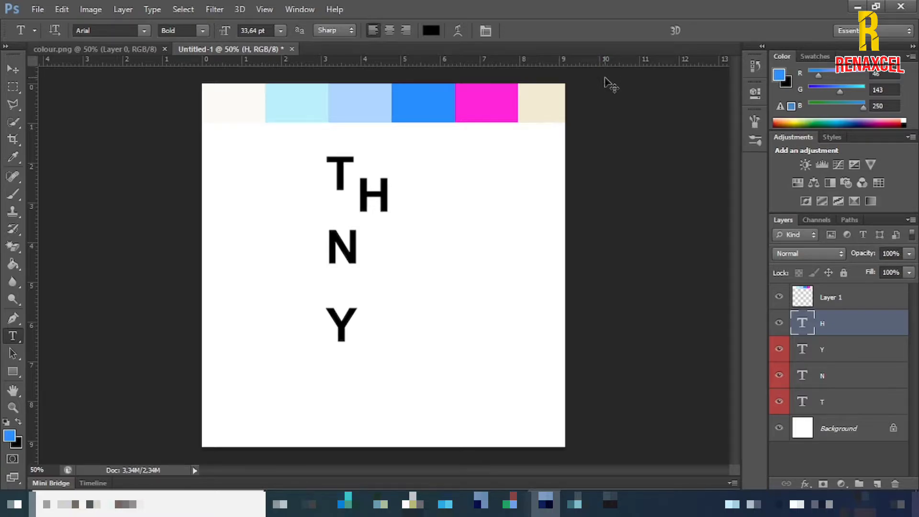
key("ctrl+h")
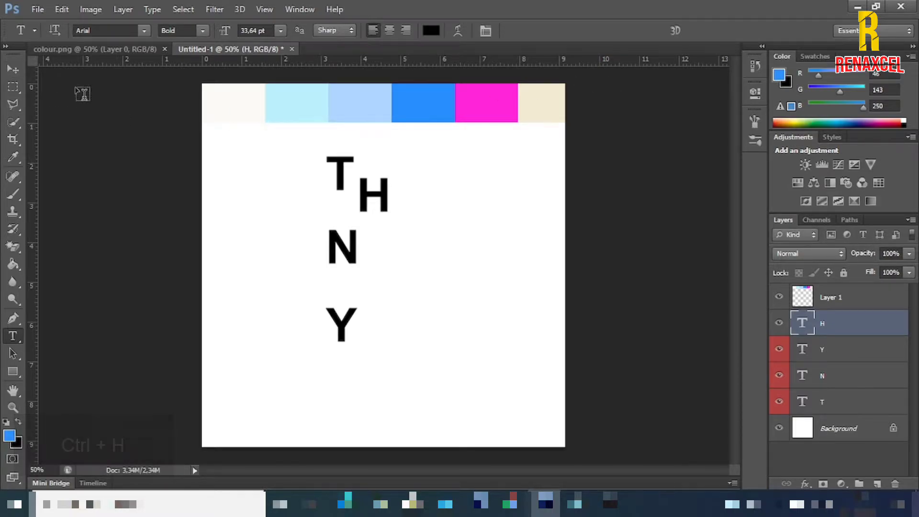
Step: Duplicate the H text layer and move the copy diagonally down to about X 602, Y 449 px
left_click(15, 69)
key("ctrl+j")
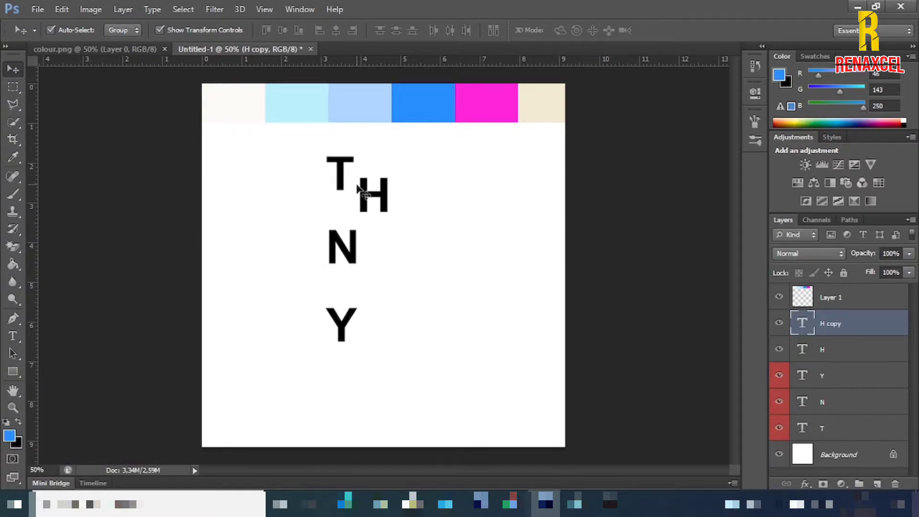
key("ctrl+t")
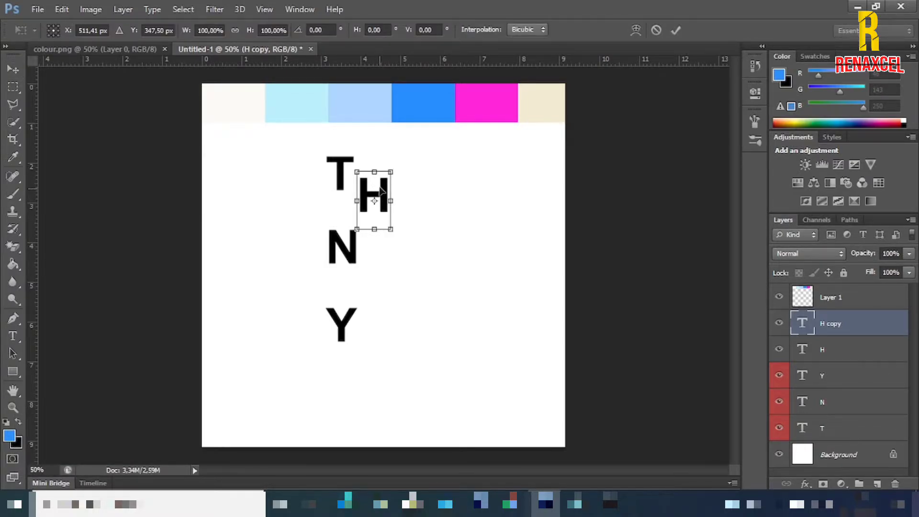
key("shift")
left_click_drag(374, 194, 404, 226)
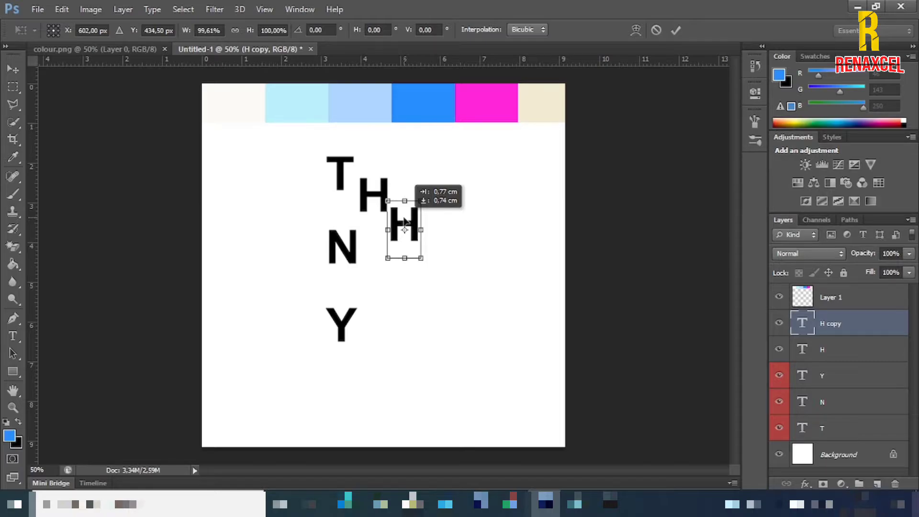
left_click_drag(404, 222, 404, 229)
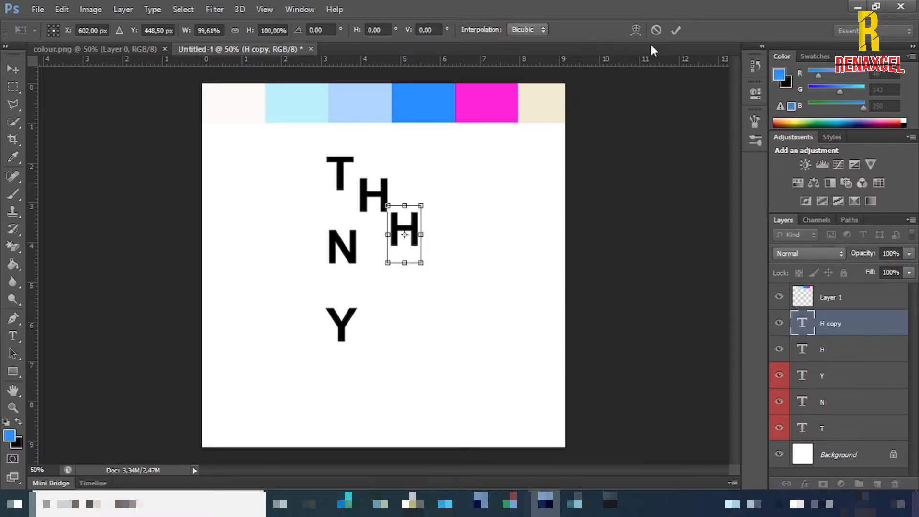
left_click(675, 30)
Step: Replace the text of the lower H copy with the letter "A"
left_click(12, 336)
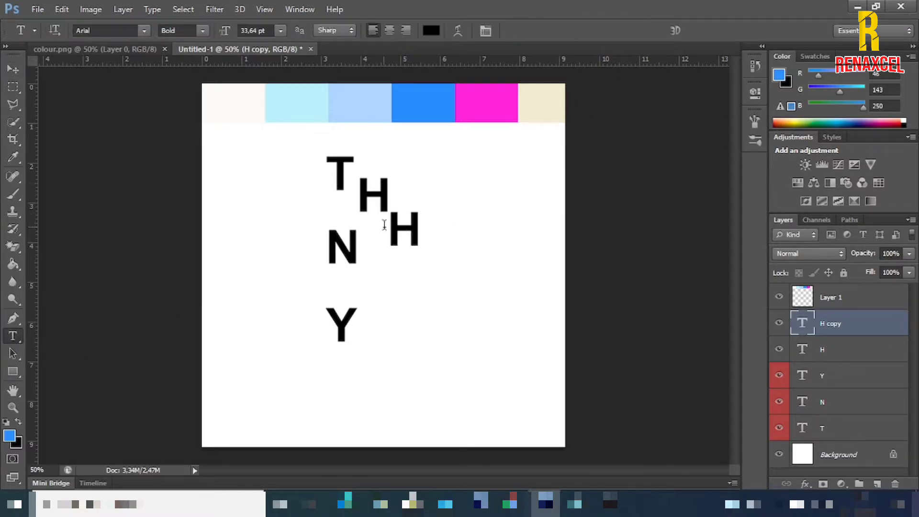
left_click_drag(395, 224, 421, 226)
type("A")
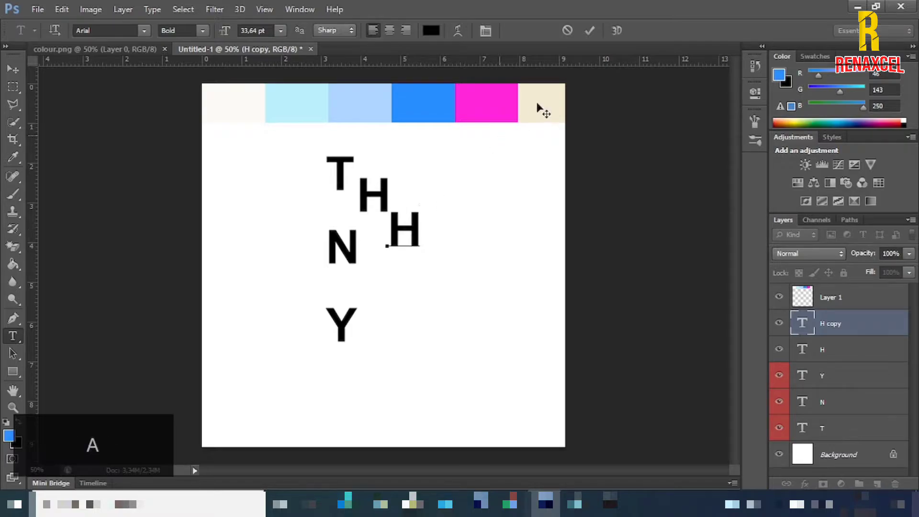
left_click(589, 30)
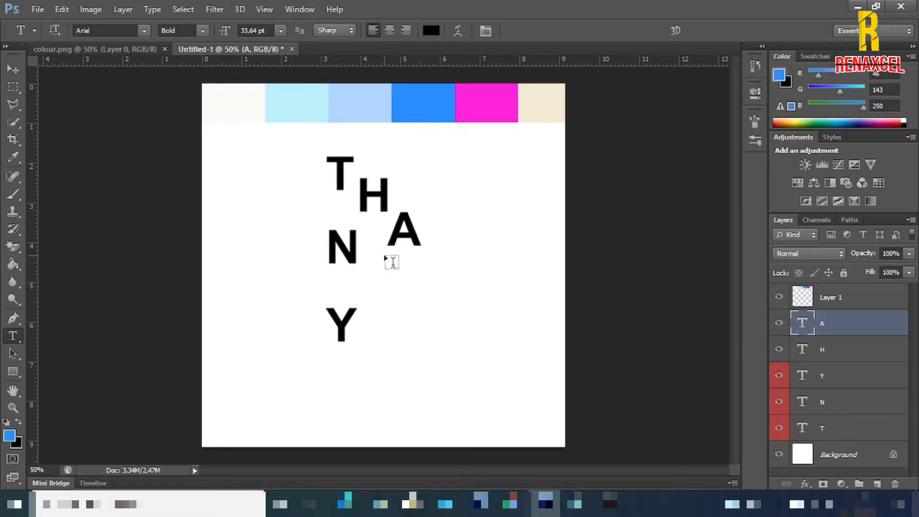
Step: Nudge the N text layer straight down to about Y 512 px and apply the transform
left_click(854, 410)
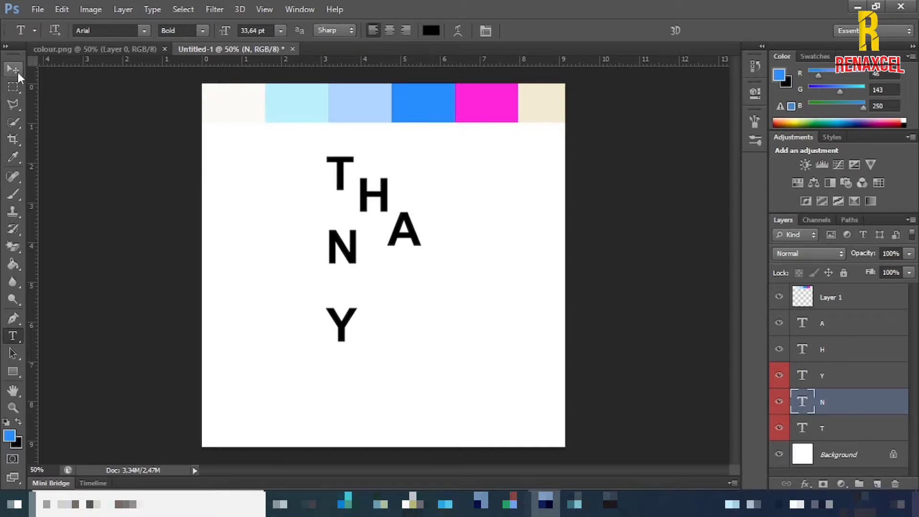
left_click(15, 70)
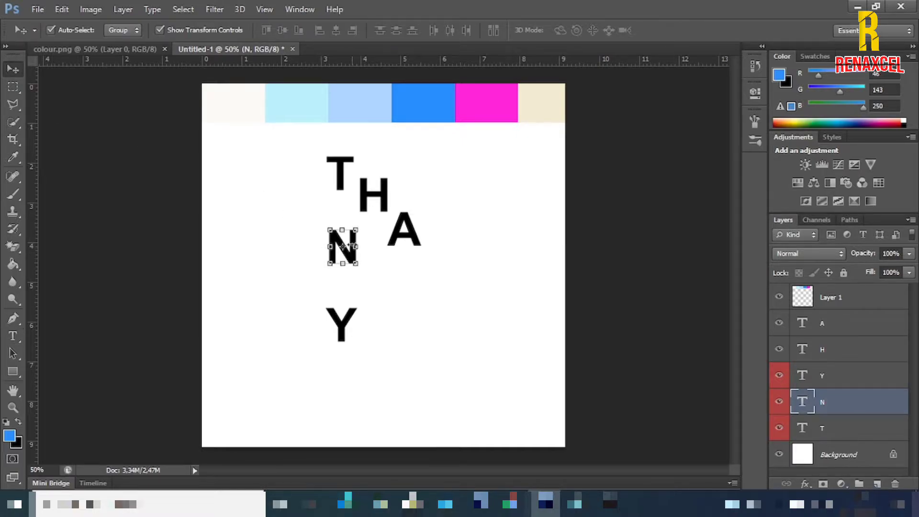
key("ctrl+t")
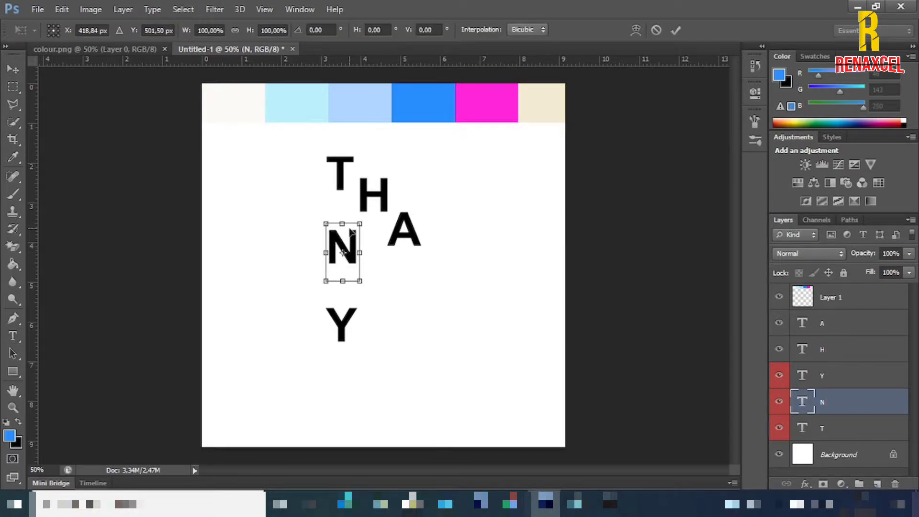
key("shift+Down")
key("shift+Down")
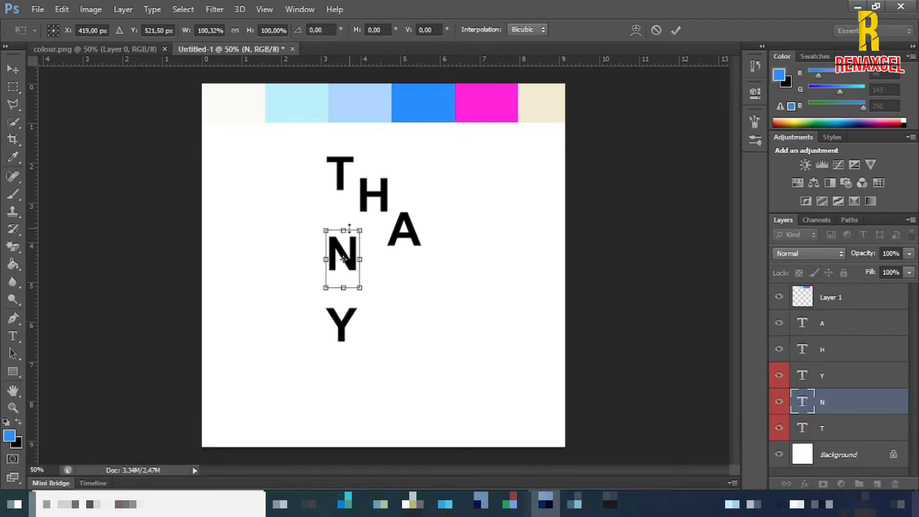
key("shift+Up")
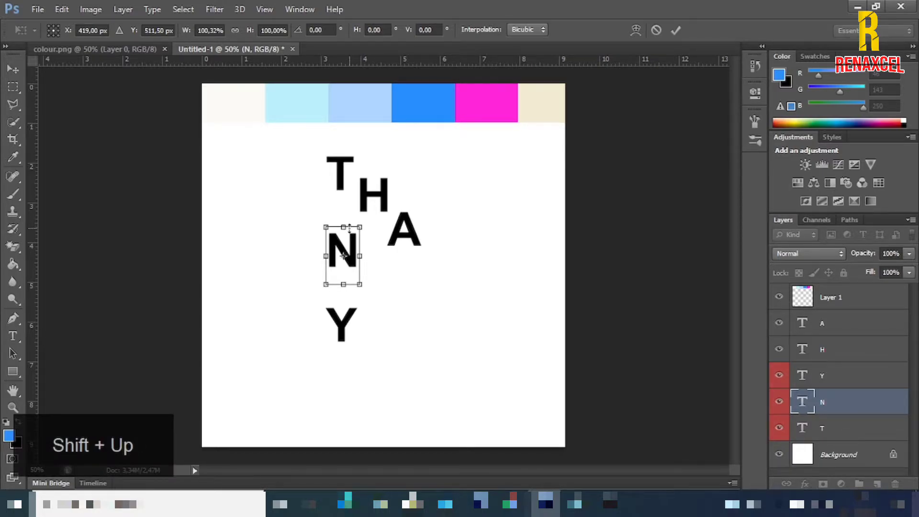
key("shift+Down")
key("shift+Up")
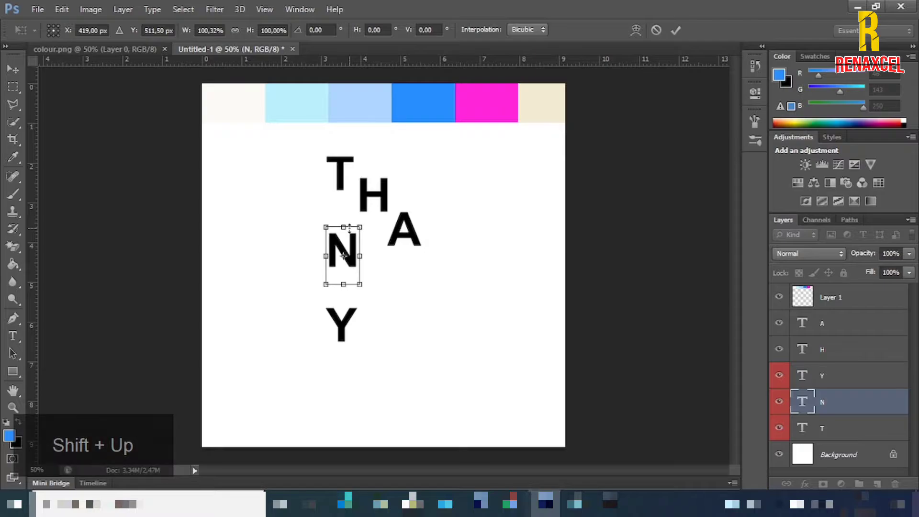
left_click(675, 30)
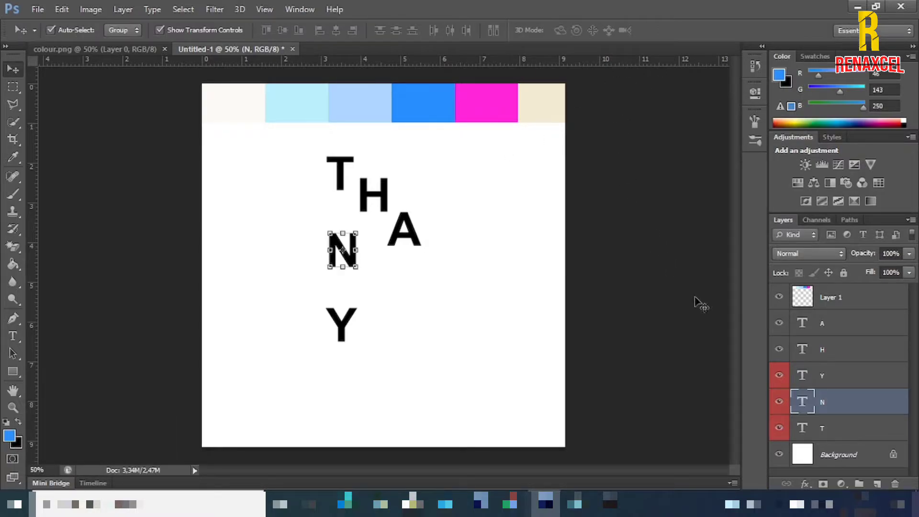
Step: Duplicate the A text layer and move the copy straight down to about Y 609 px
left_click(781, 314)
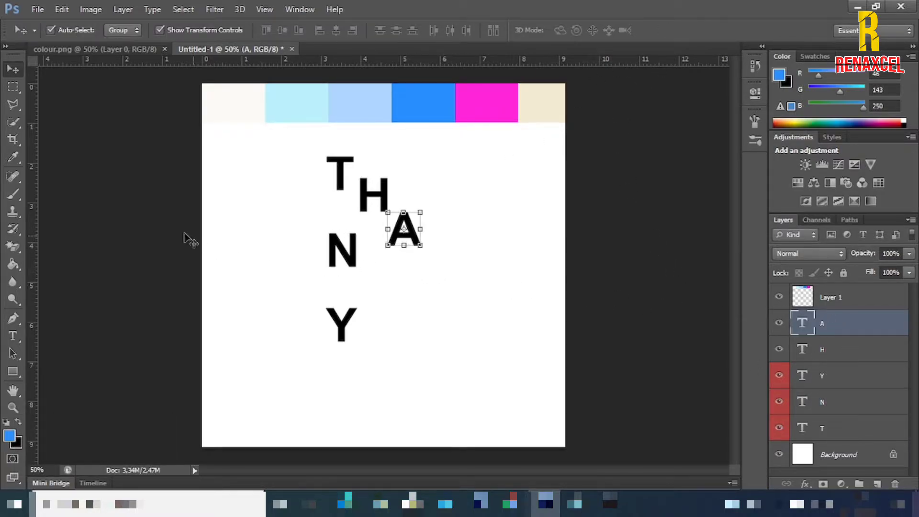
key("ctrl+j")
key("ctrl+t")
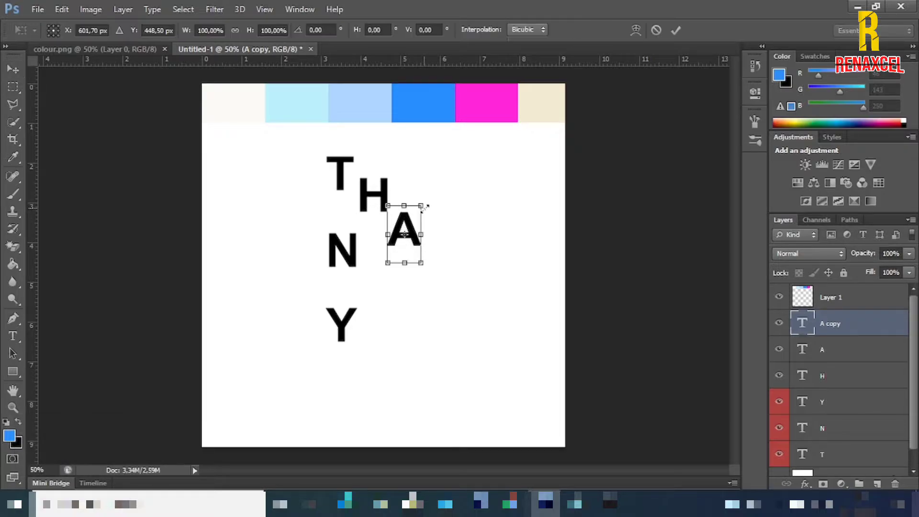
left_click_drag(414, 218, 418, 258)
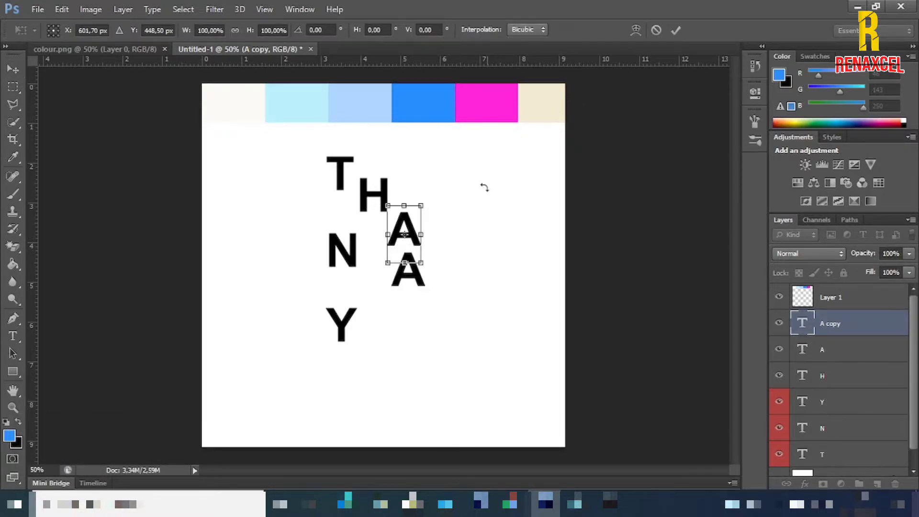
key("ctrl+z")
left_click_drag(405, 235, 404, 282)
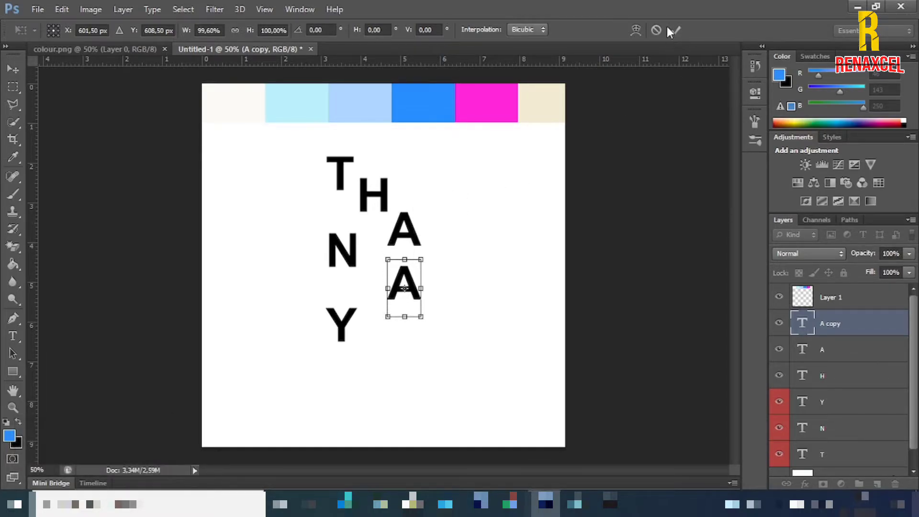
left_click(674, 29)
Step: Replace the text of the lower A copy with the letter "K"
left_click(11, 337)
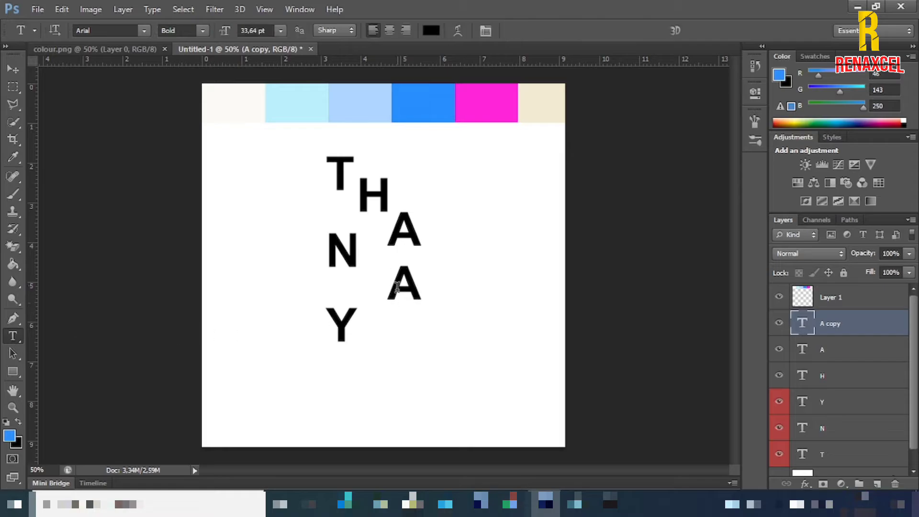
left_click_drag(393, 282, 426, 282)
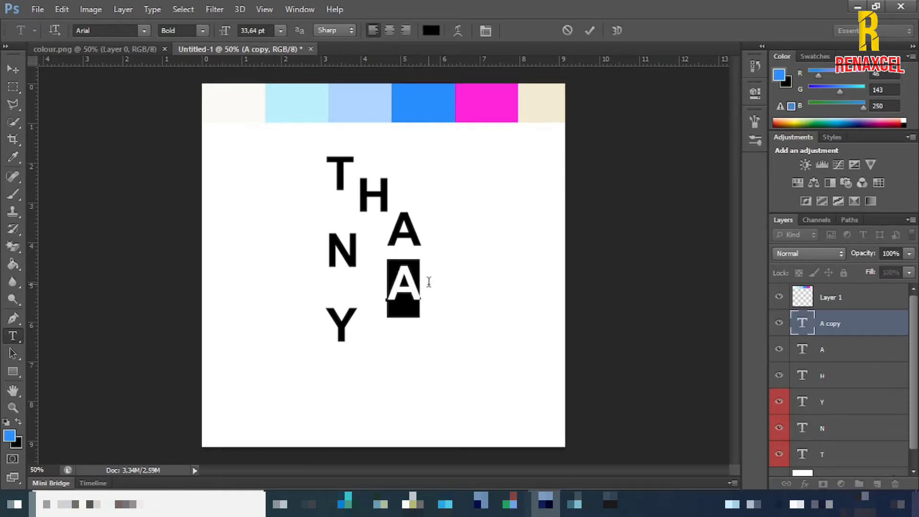
type("K")
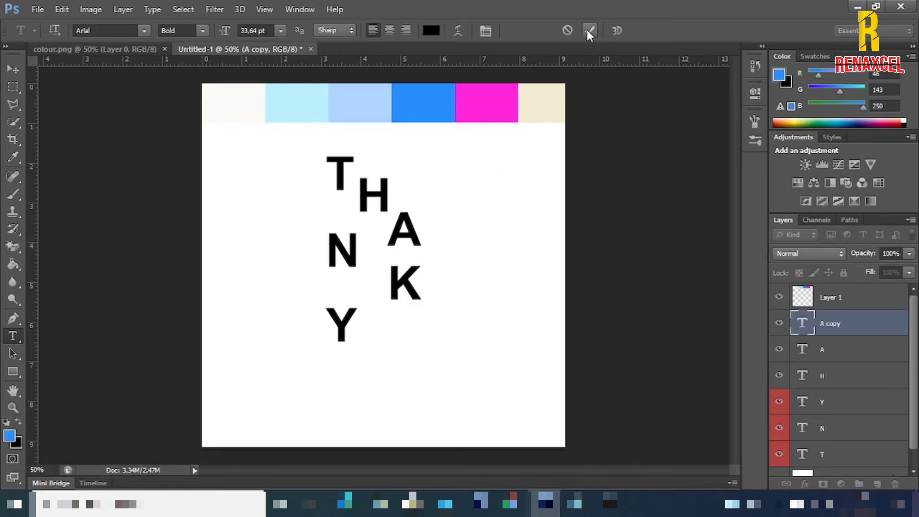
left_click(587, 29)
Step: Duplicate the K text layer and move the copy straight down to about Y 753 px
key("ctrl+j")
left_click(4, 71)
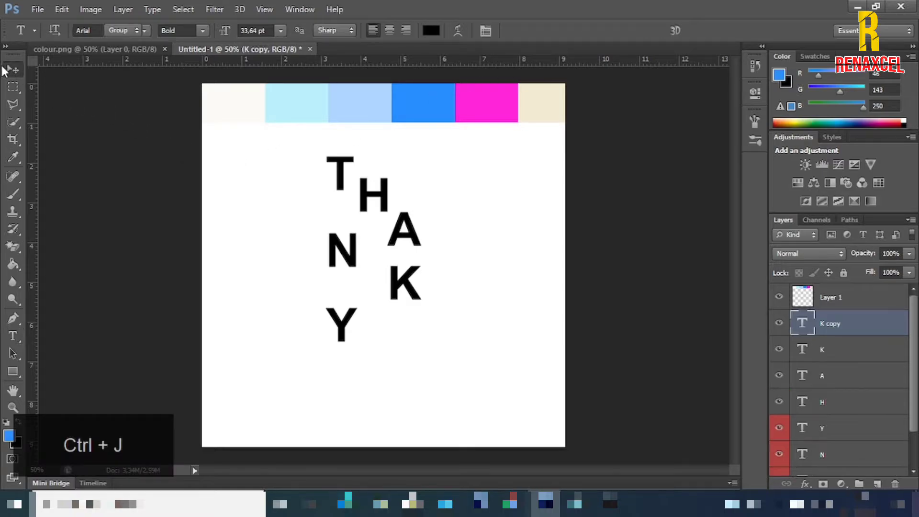
left_click_drag(412, 273, 412, 322)
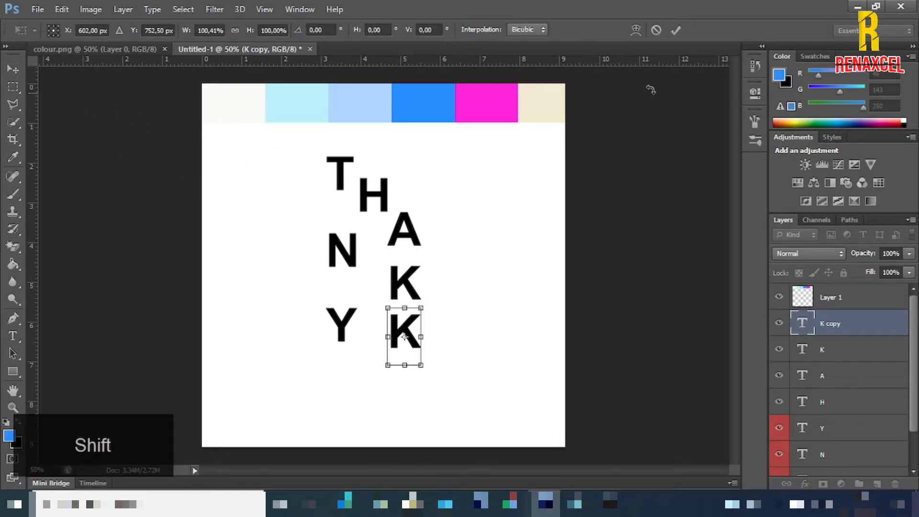
left_click(675, 30)
Step: Replace the text of the lower K copy with the letter "O"
left_click(13, 336)
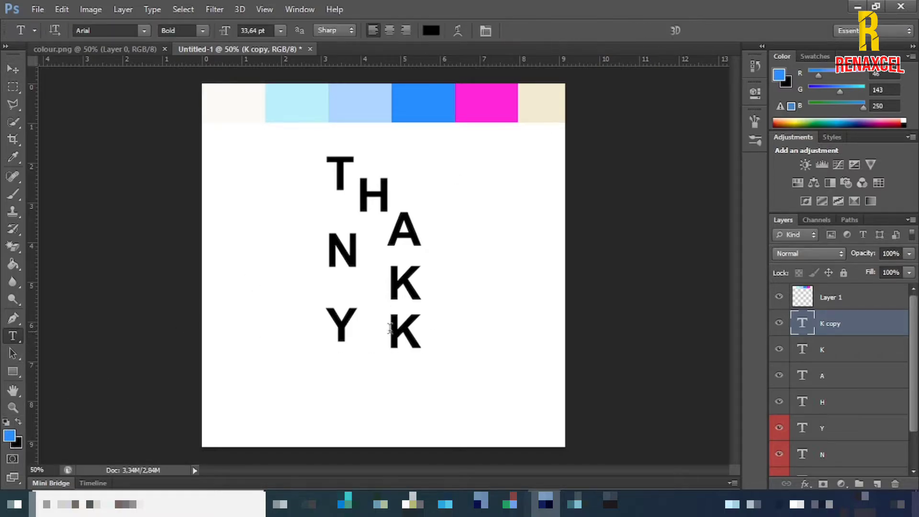
left_click_drag(389, 335, 424, 325)
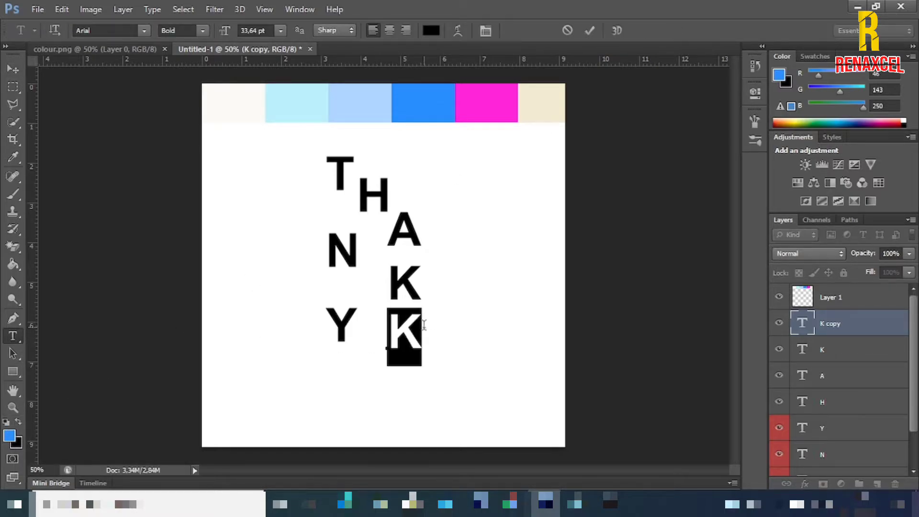
type("O")
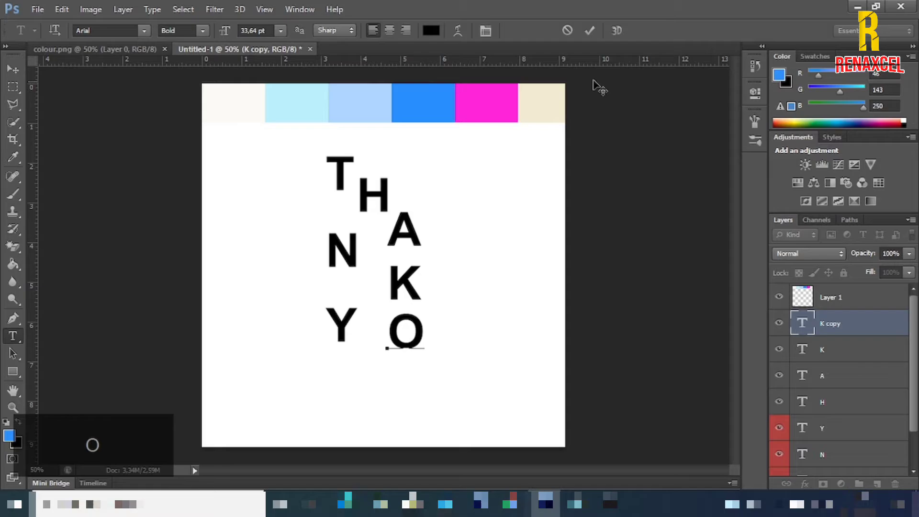
left_click(589, 31)
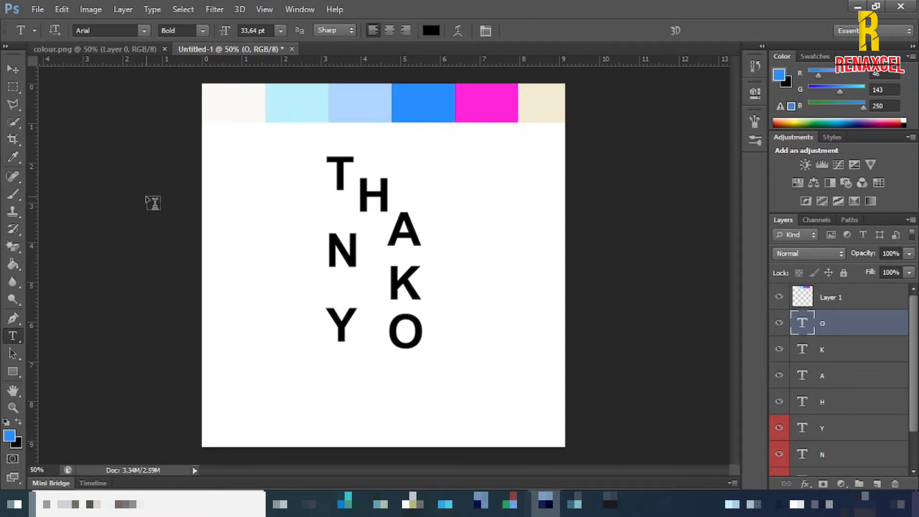
Step: Move the Y text layer straight down 20 px to about Y 753 px and apply the transform
left_click(13, 69)
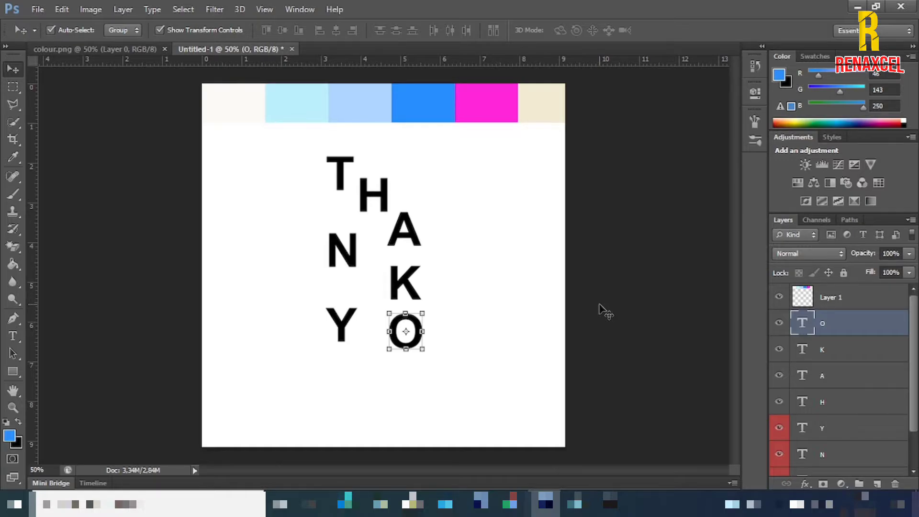
left_click(834, 456)
scroll(854, 436, "down", 1)
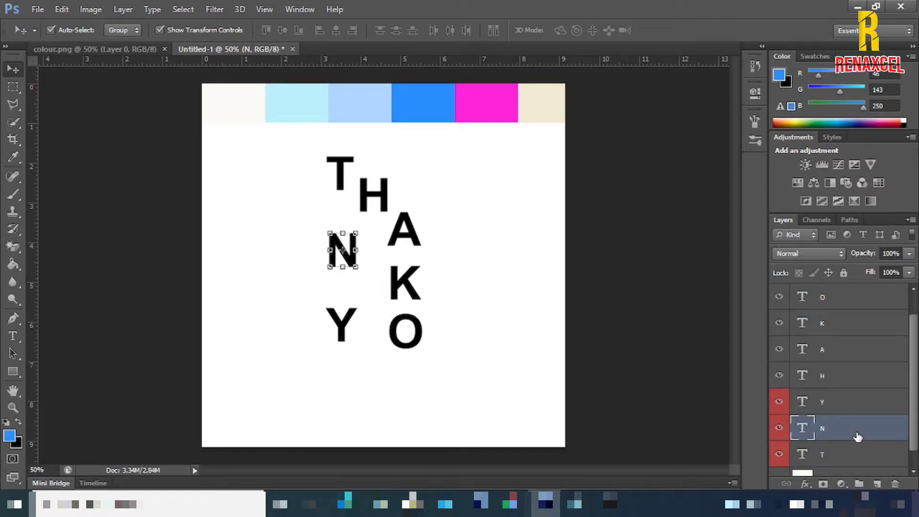
left_click(837, 407)
key("ctrl+t")
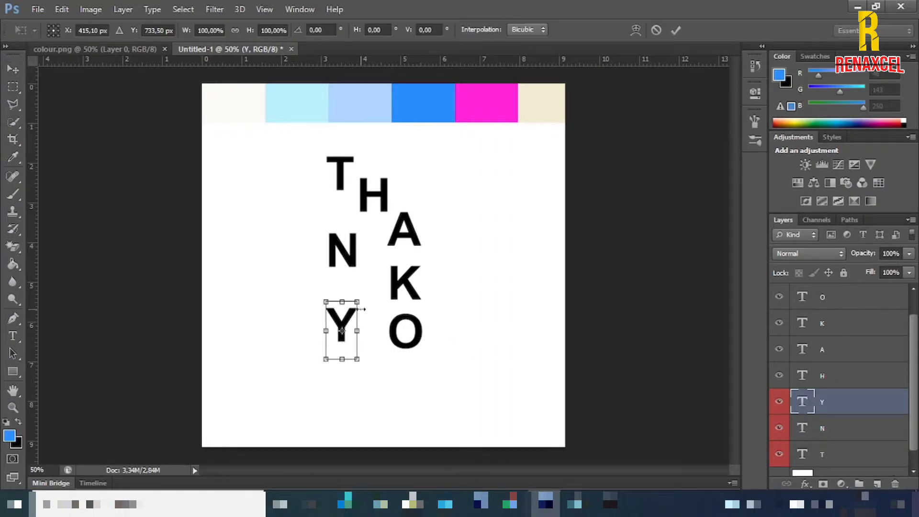
key("shift+Down")
key("shift+Down")
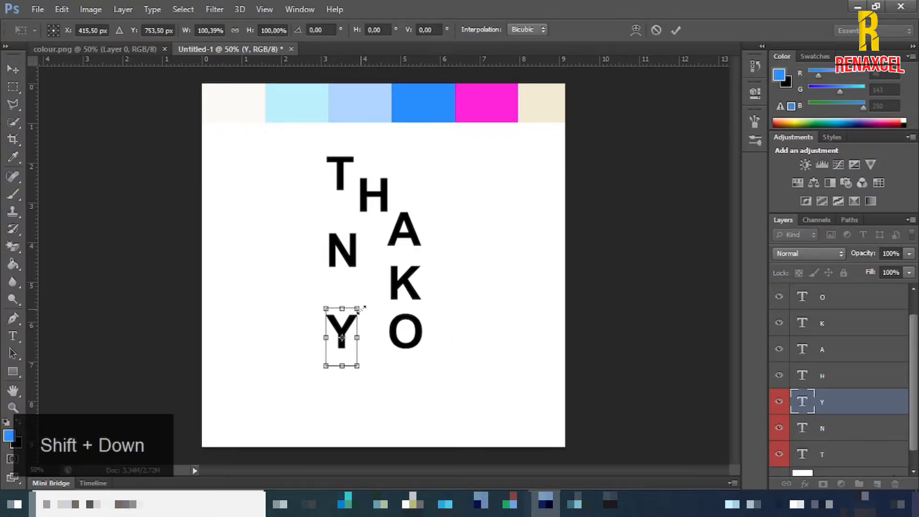
left_click(675, 30)
Step: Nudge the N text layer straight down by 10 px and deselect it
left_click(842, 430)
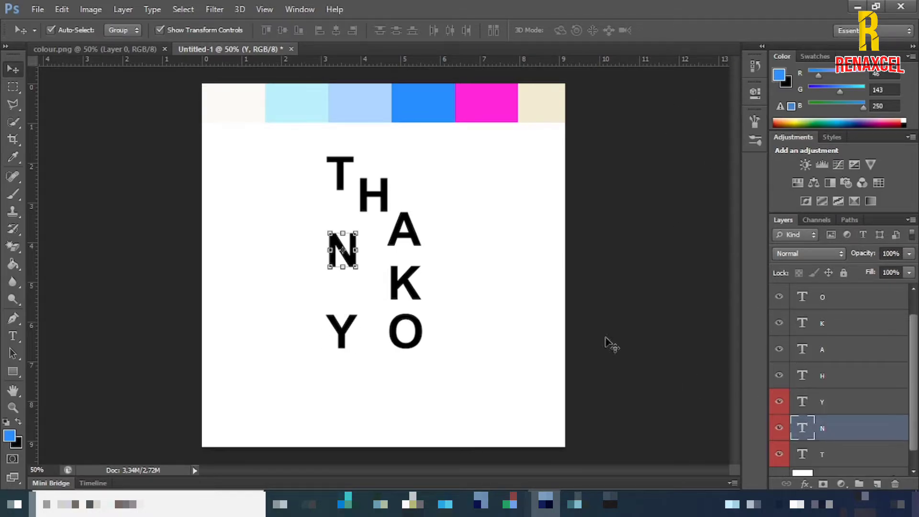
key("shift+Down")
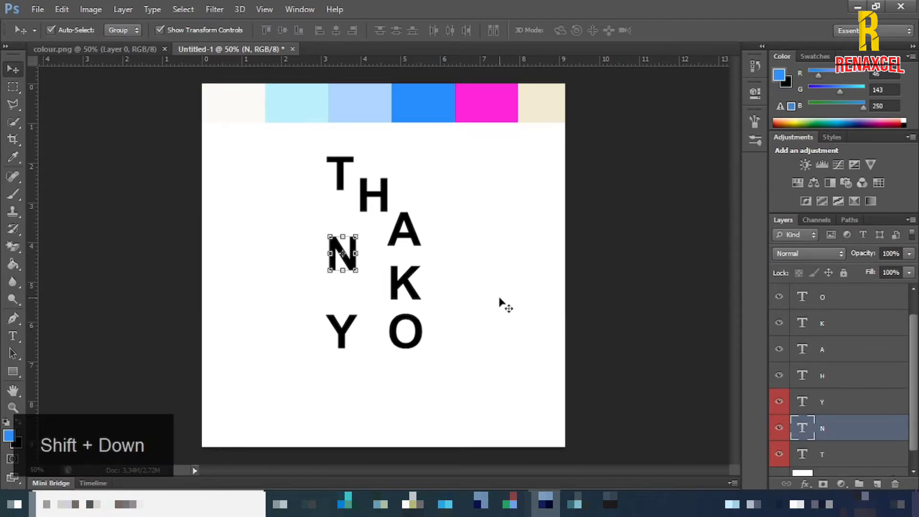
left_click(677, 306)
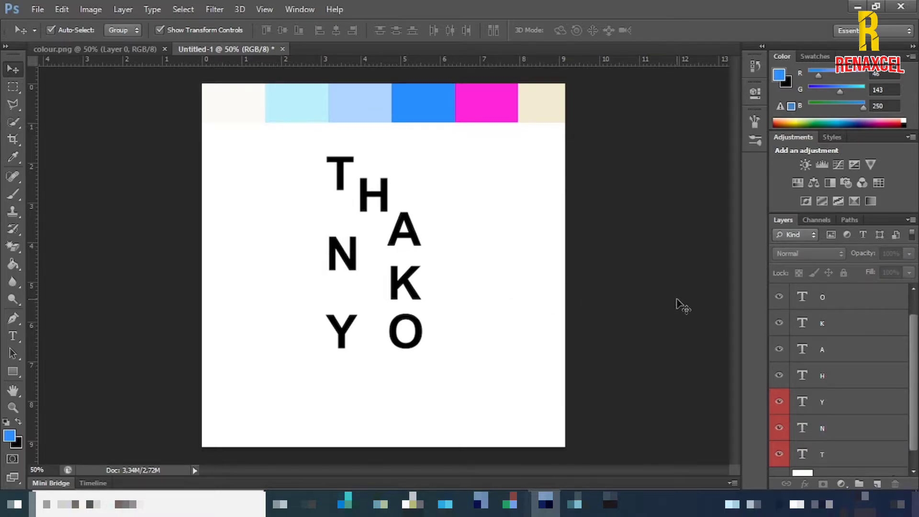
Step: Move the O text layer straight down 40 px to about Y 792 px and apply the transform
left_click(415, 334)
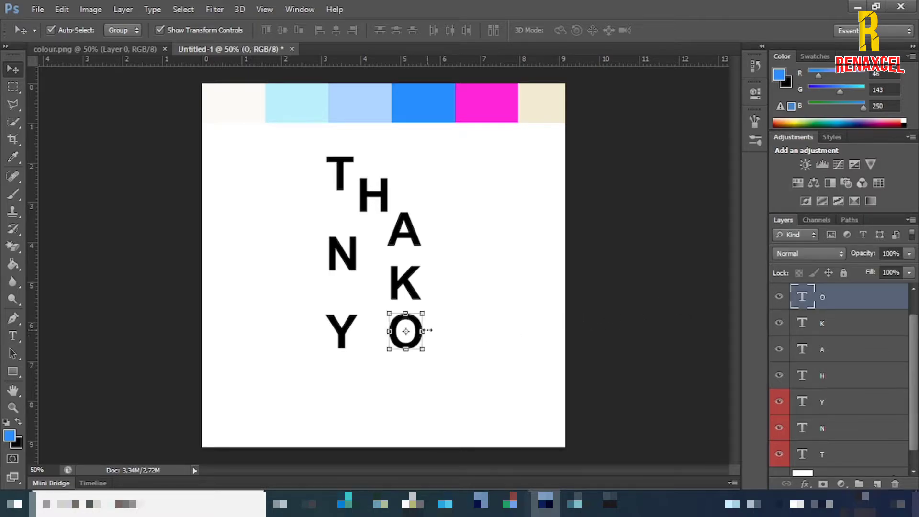
left_click(426, 325)
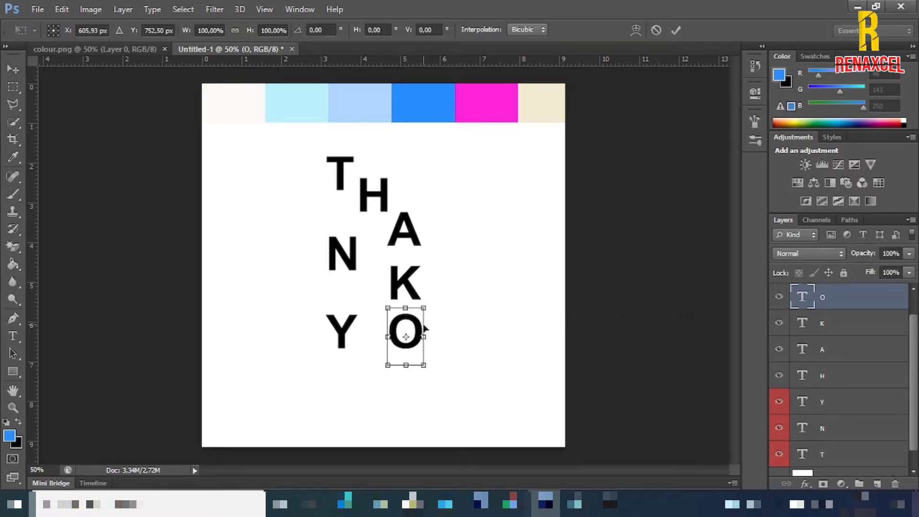
key("shift+Down")
key("shift+Down")
key("shift+Down")
key("shift+Down")
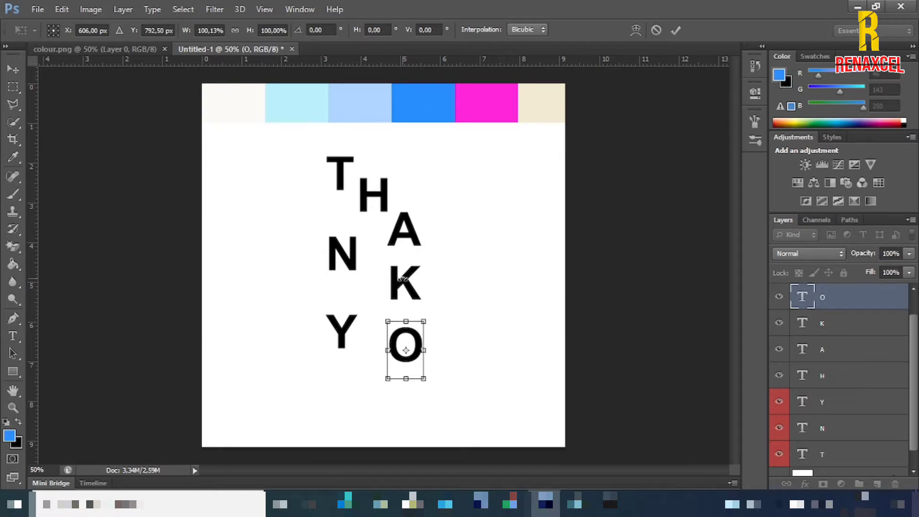
left_click(675, 30)
left_click(650, 188)
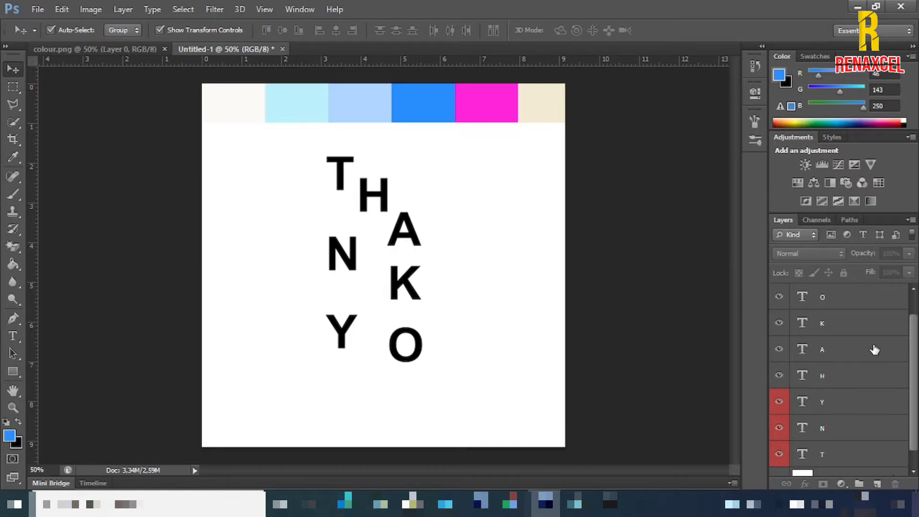
Step: Nudge the K text layer straight down by 20 px and the Y text layer by 10 px
left_click(410, 287)
key("shift+Down")
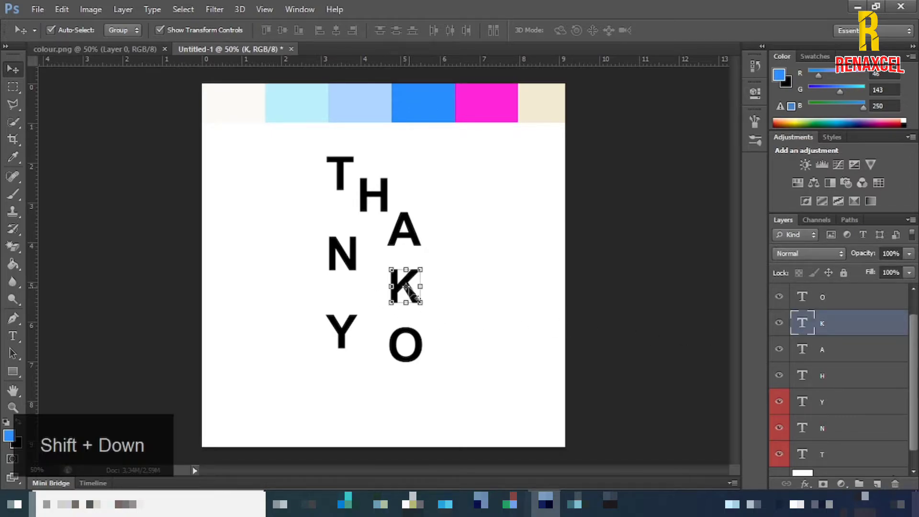
key("shift+Down")
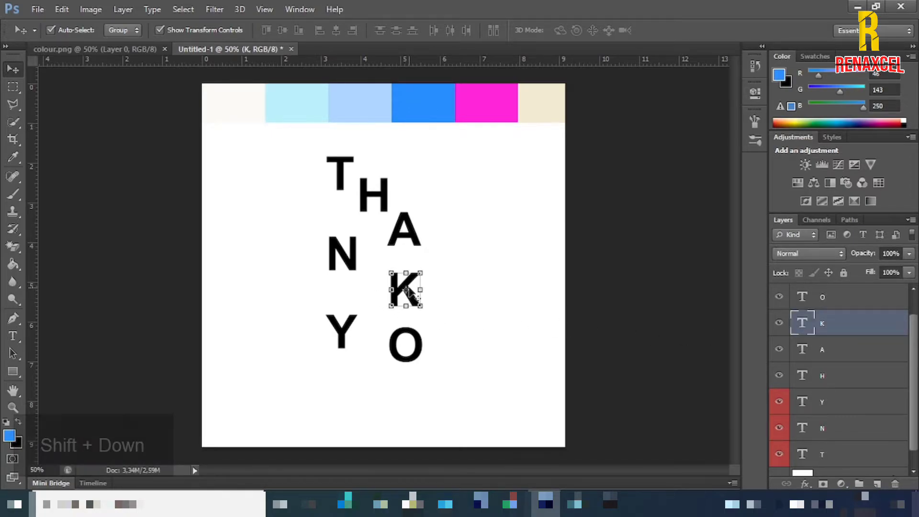
left_click(821, 407)
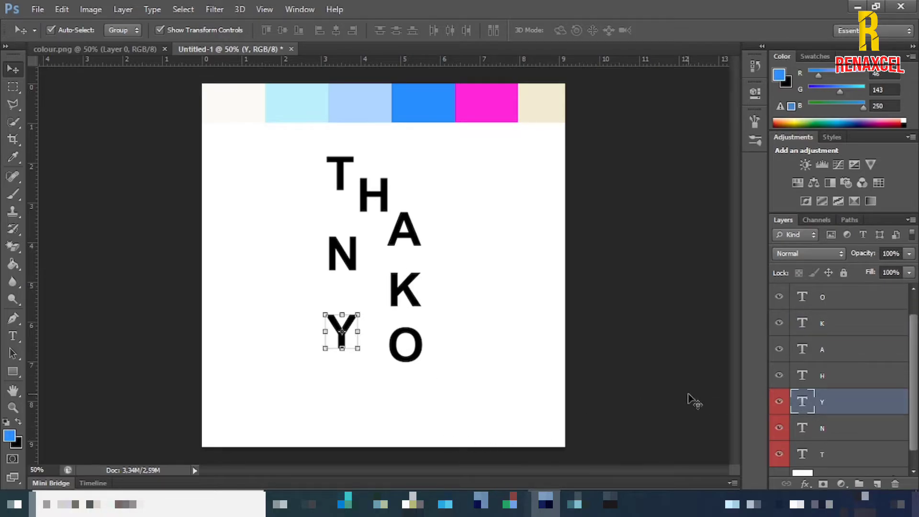
key("shift+Down")
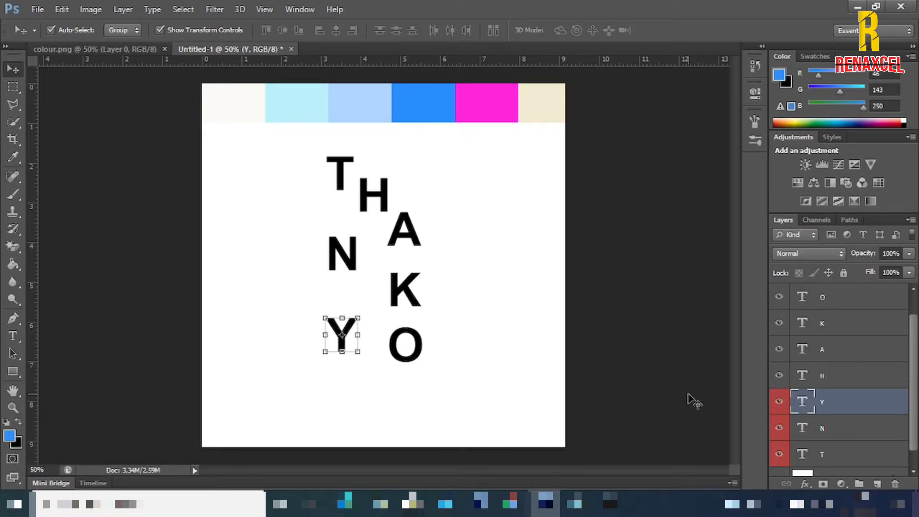
Step: Nudge the O text layer straight down by 30 px and deselect it
left_click(822, 297)
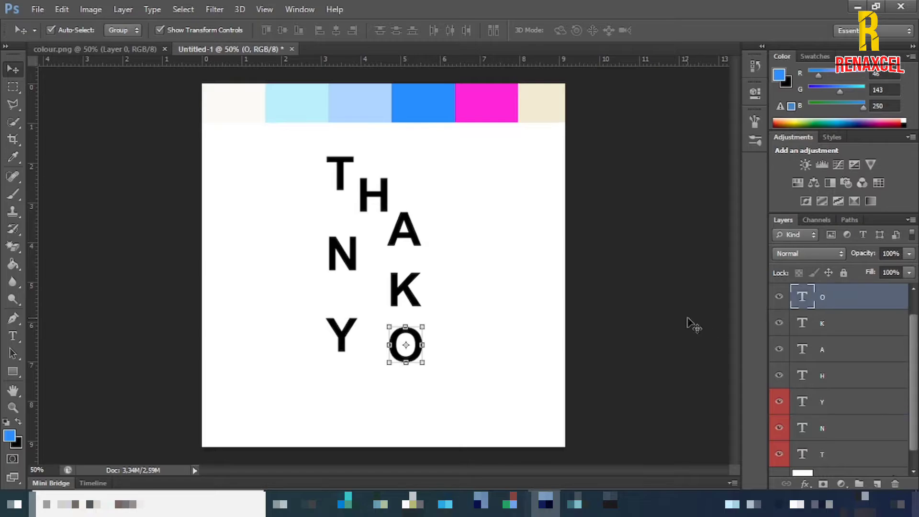
key("shift+Down")
key("shift+Down")
key("shift+Down")
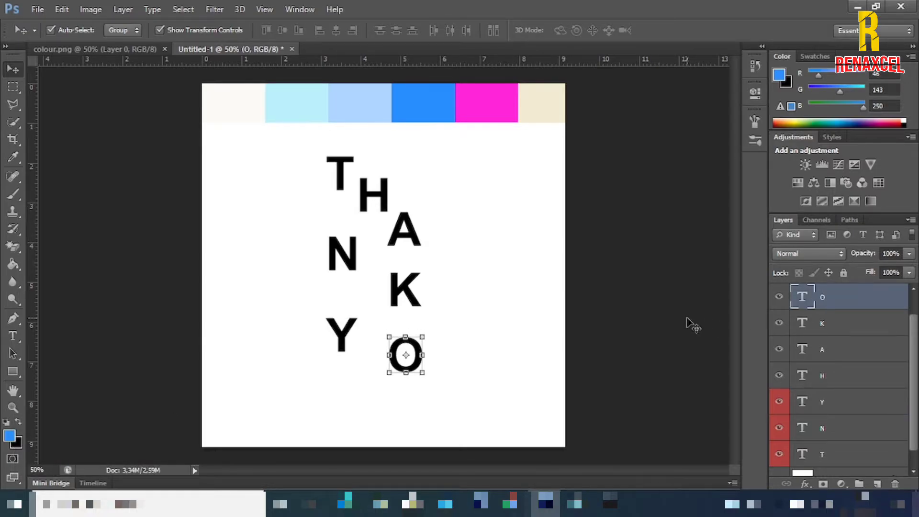
left_click(692, 326)
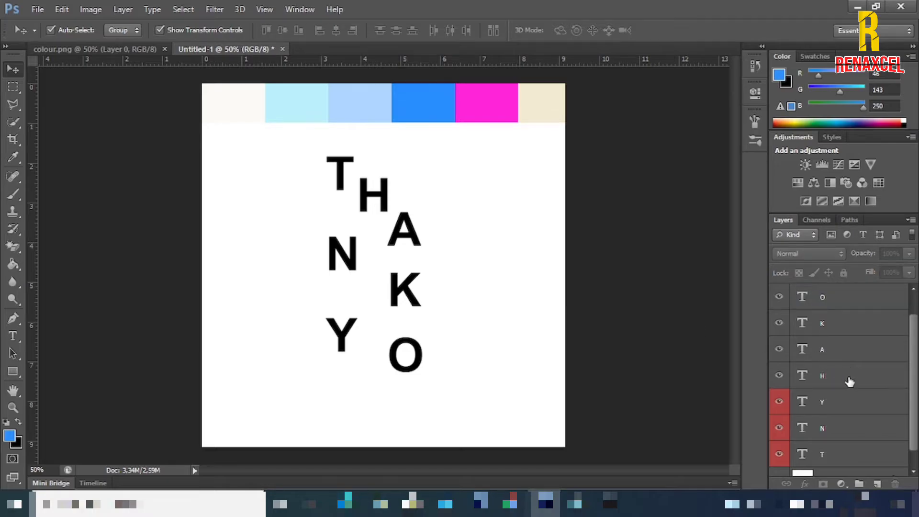
Step: Duplicate the H text layer, move the copy straight down below Y and O to about Y 947 px, and apply the transform
scroll(849, 381, "down", 1)
key("ctrl+shift+alt+n")
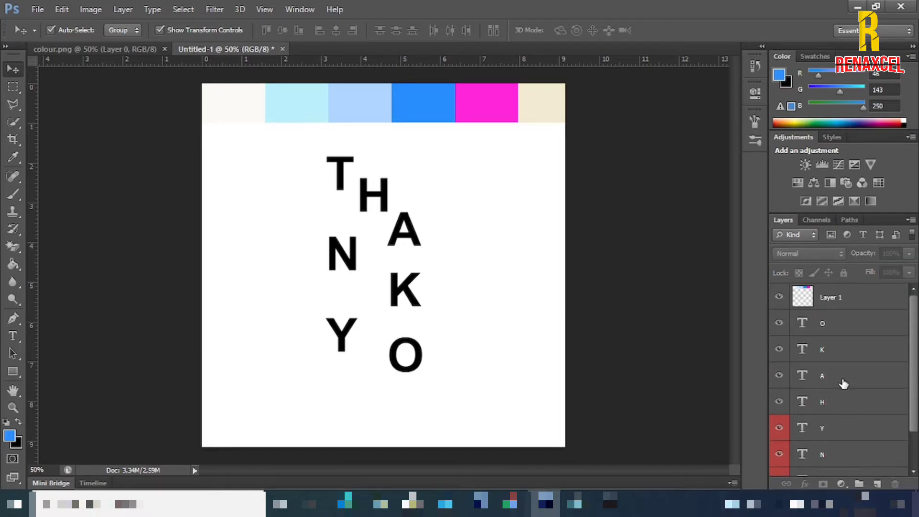
left_click(847, 407)
key("ctrl+j")
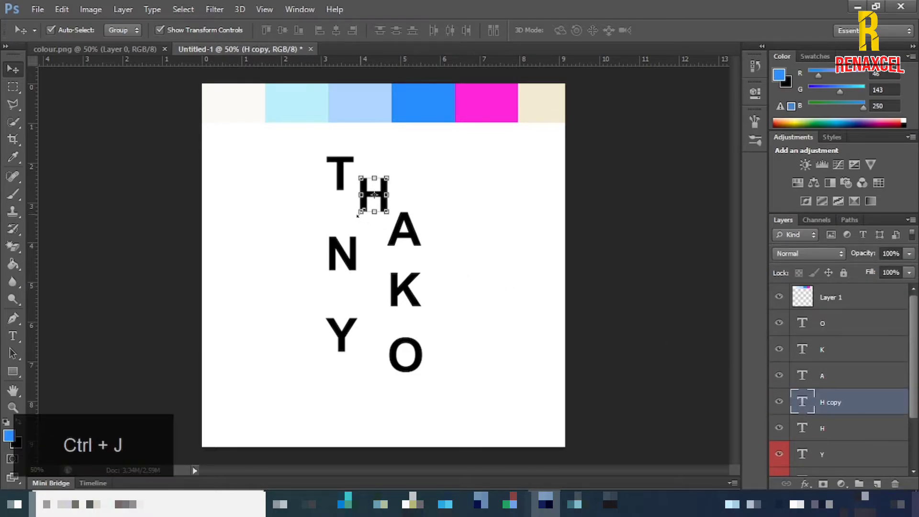
key("ctrl+t")
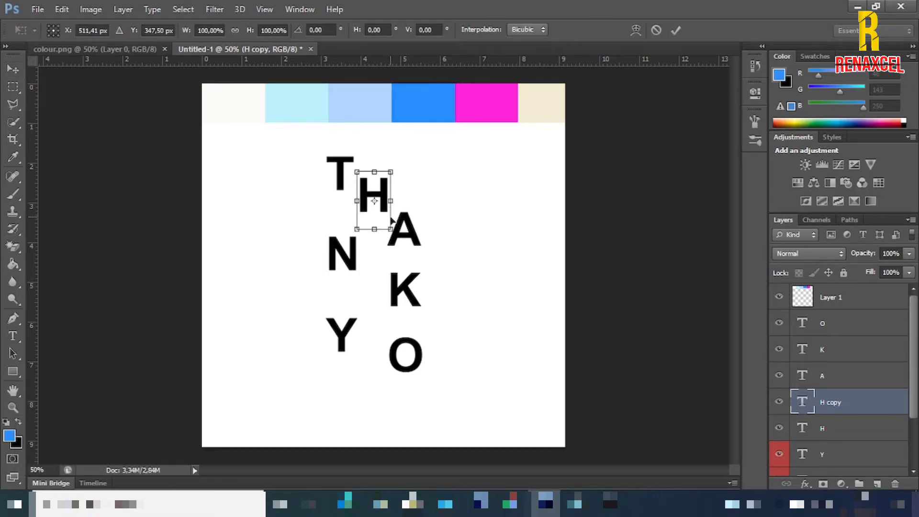
key("shift+Down")
key("shift+Down")
key("shift+Down")
key("shift+Down")
key("shift+Down")
key("shift+Down")
key("shift+Down")
key("shift+Down")
key("shift+Down")
key("shift+Down")
key("shift+Down")
key("shift+Down")
key("shift+Down")
key("shift+Down")
key("shift+Down")
key("shift+Down")
key("shift+Down")
key("shift+Down")
key("shift+Down")
key("shift+Down")
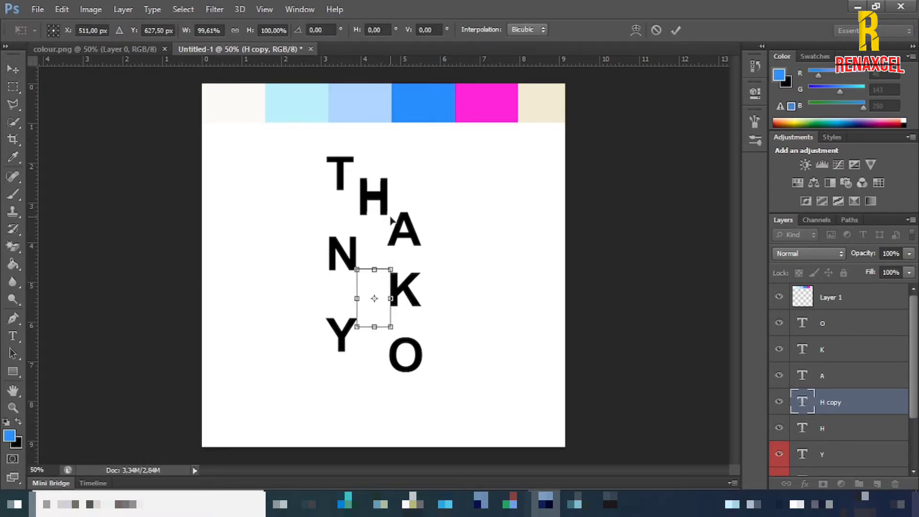
key("shift+Down")
key("shift+Down")
key("shift+Down")
key("shift+Down")
key("shift+Down")
key("shift+Down")
key("shift+Down")
key("shift+Down")
key("shift+Down")
key("shift+Down")
key("shift+Down")
key("shift+Down")
key("shift+Down")
key("shift+Down")
key("shift+Down")
key("shift+Down")
key("shift+Down")
key("shift+Down")
key("shift+Down")
key("shift+Down")
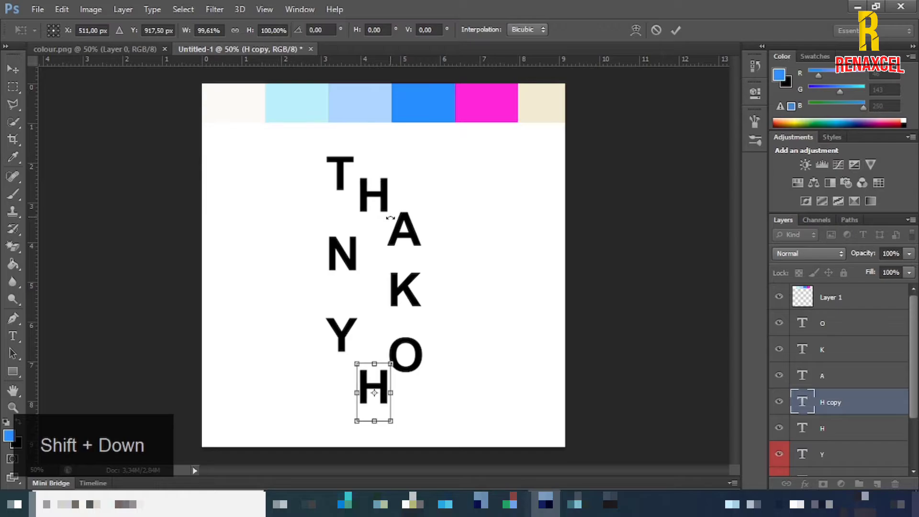
key("shift+Down")
key("shift+Down")
key("shift+Down")
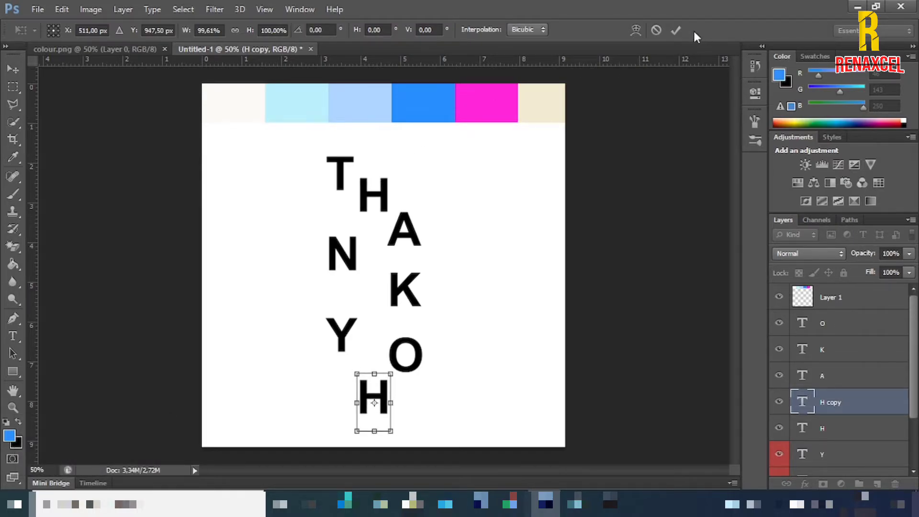
key("Return")
Step: Replace the text of the lower H copy with the letter "U"
left_click(13, 335)
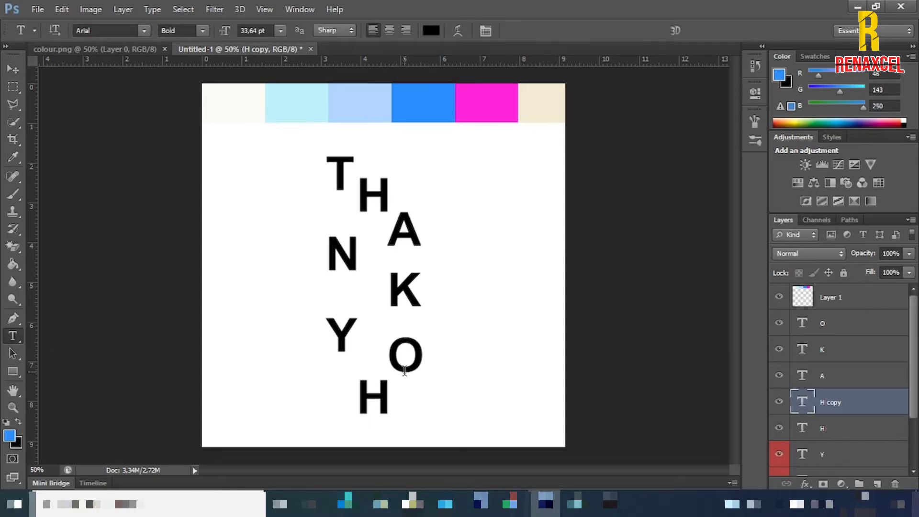
left_click_drag(357, 394, 388, 390)
type("U")
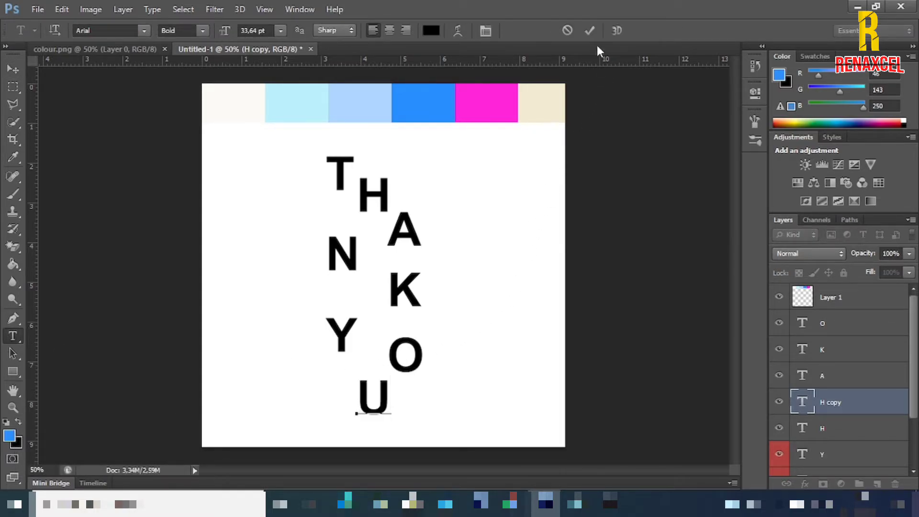
left_click(588, 30)
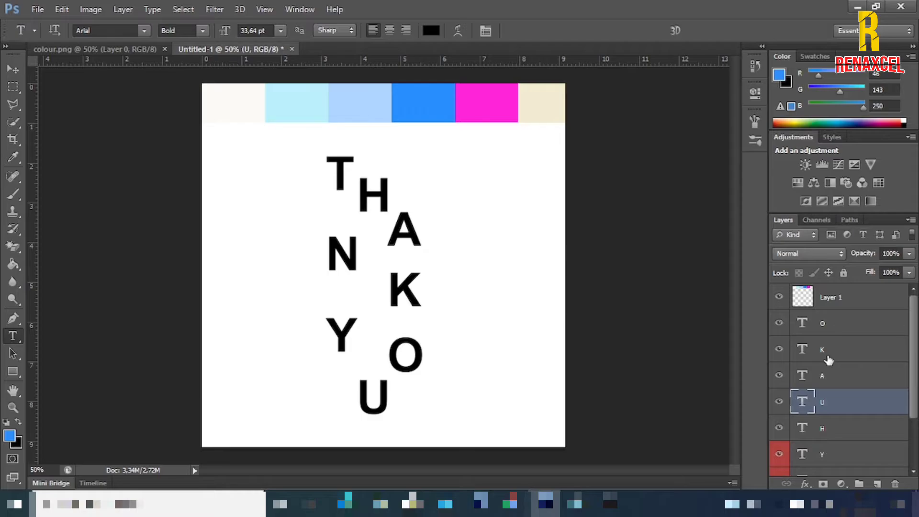
Step: Nudge the U text layer straight down by 10 px and deselect it
left_click(12, 70)
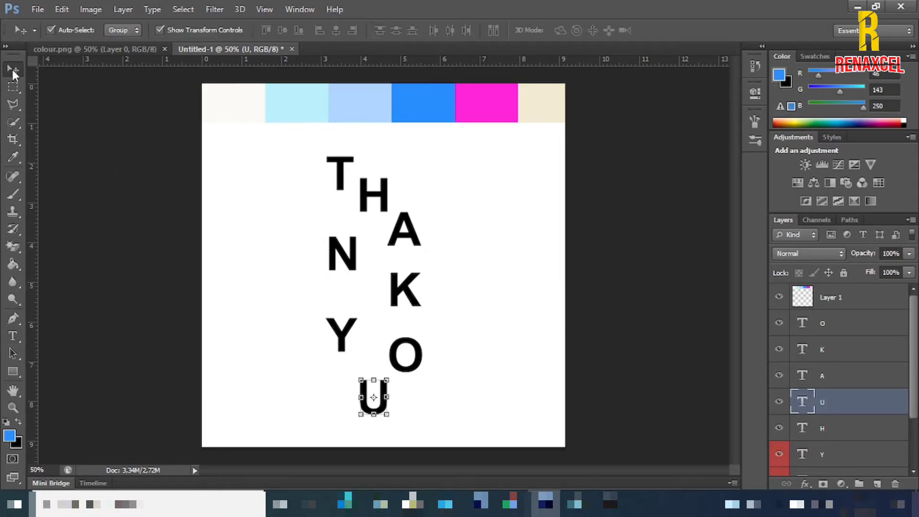
key("shift+Down")
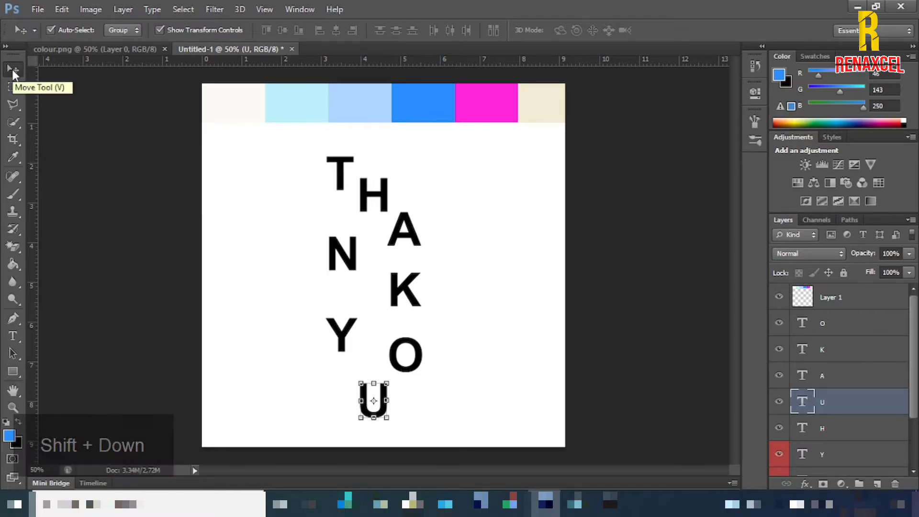
left_click(665, 239)
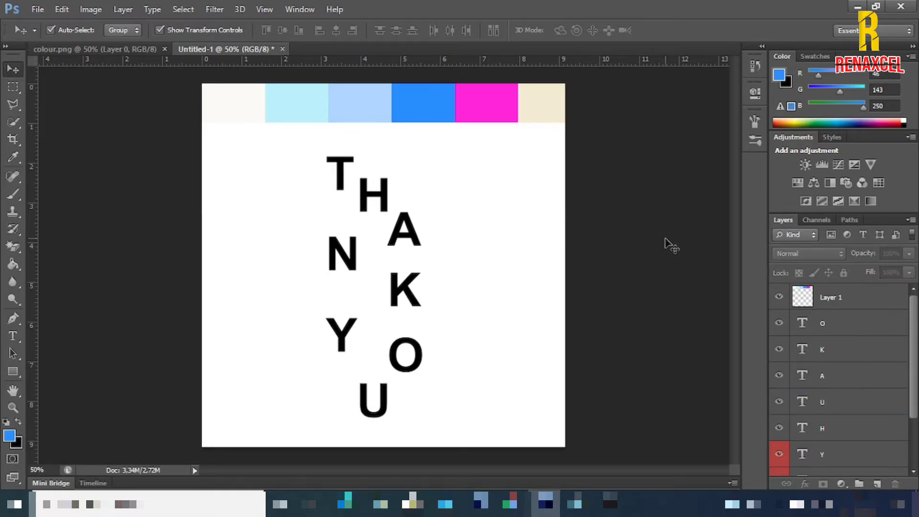
Step: Select all the single-letter text layers from O down to T and put them in one group
left_click(829, 323)
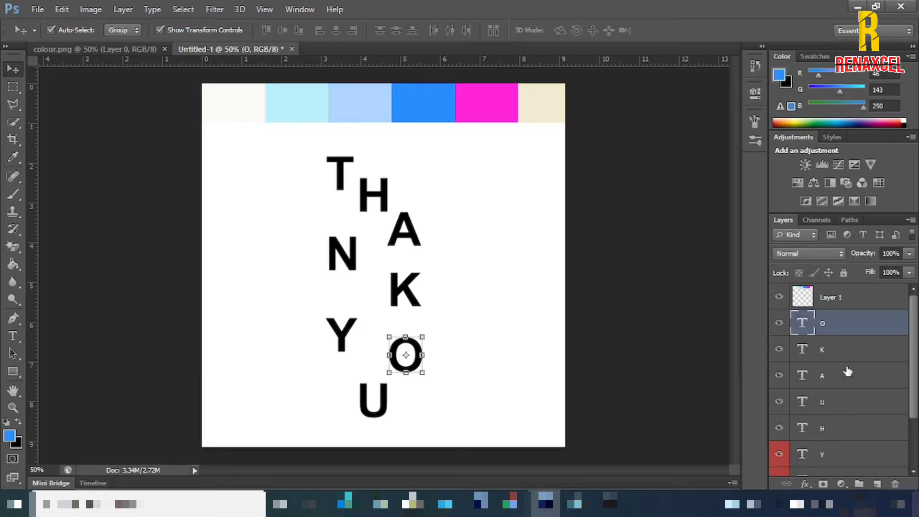
scroll(847, 459, "down", 2)
left_click(848, 445, "shift")
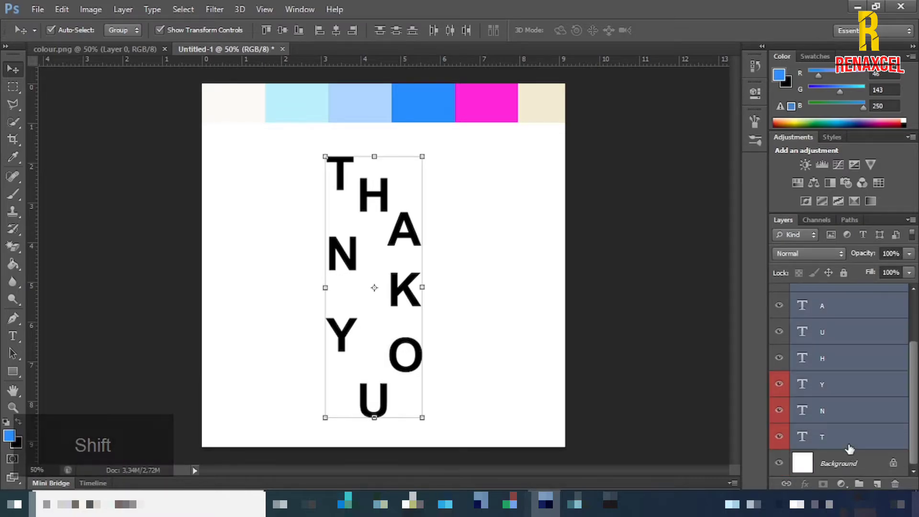
key("ctrl+g")
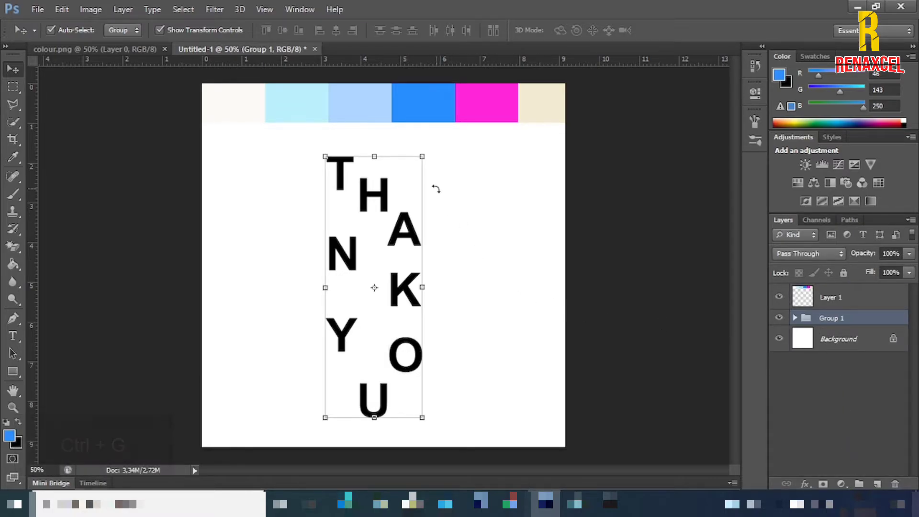
Step: Move the letter group up to the canvas centre line, at about X 540.5 px and Y 561 px, and apply the transform
key("ctrl+t")
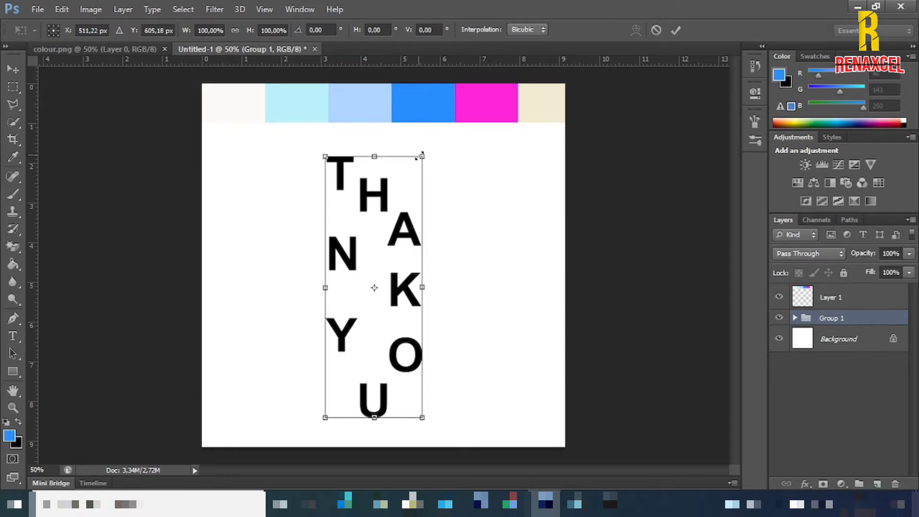
left_click_drag(401, 207, 410, 193)
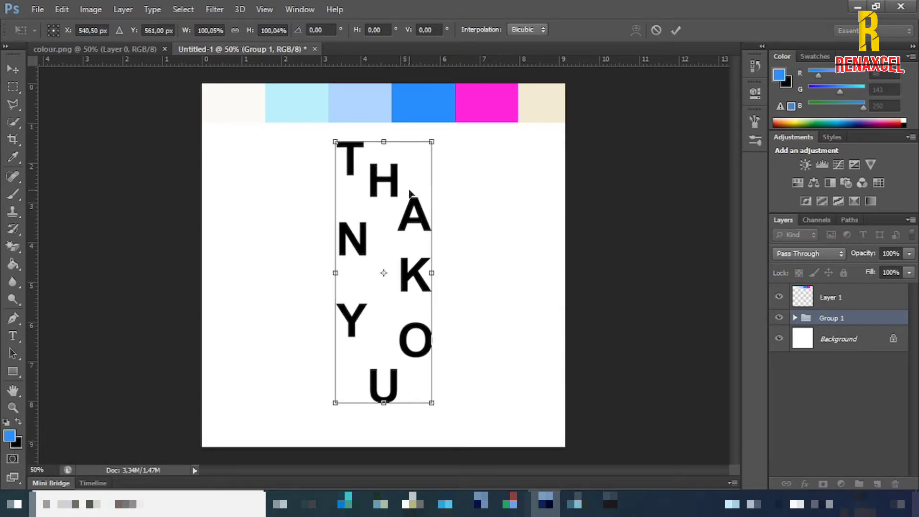
key("ctrl+a")
left_click(676, 29)
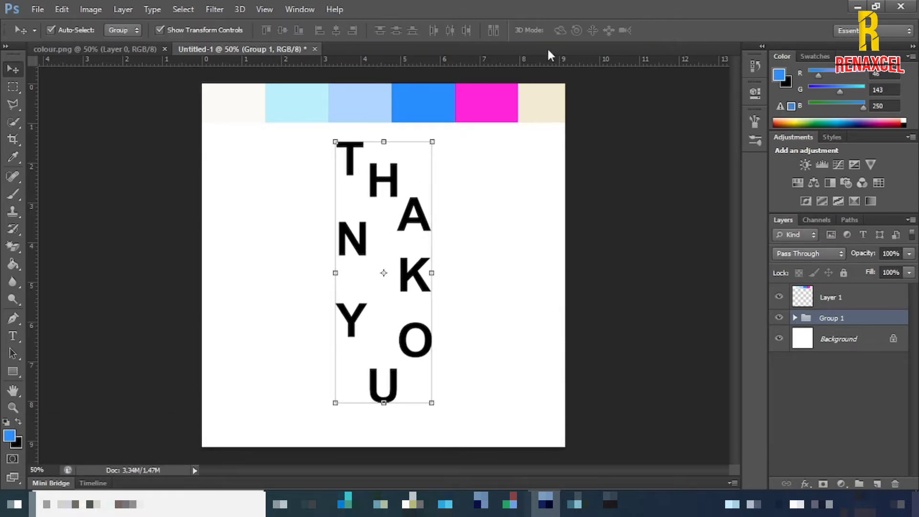
Step: Align the letter group horizontally to the centre of the whole canvas, clear the selection and deselect the group
key("ctrl+a")
left_click(332, 27)
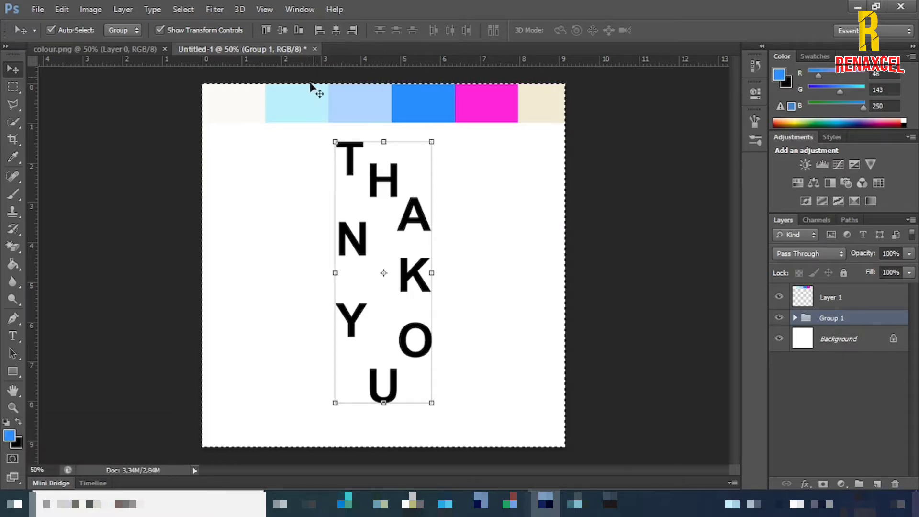
key("ctrl+d")
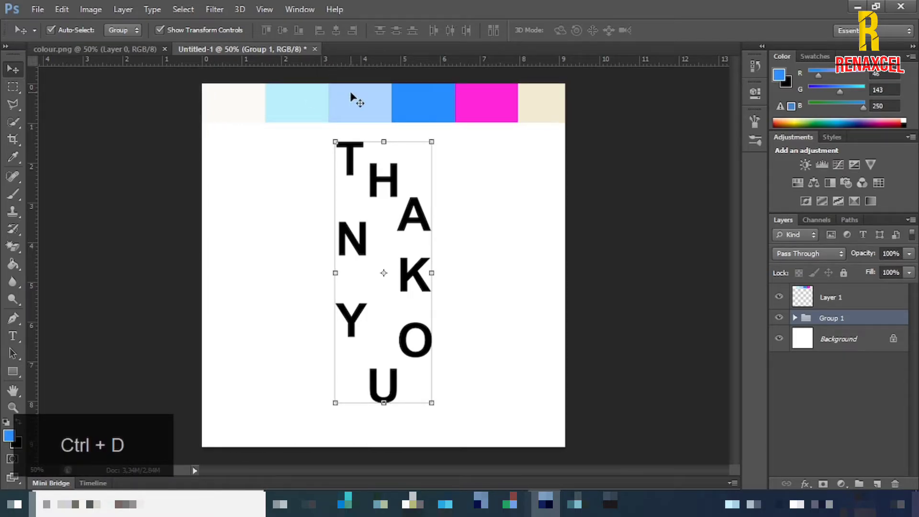
left_click(632, 266)
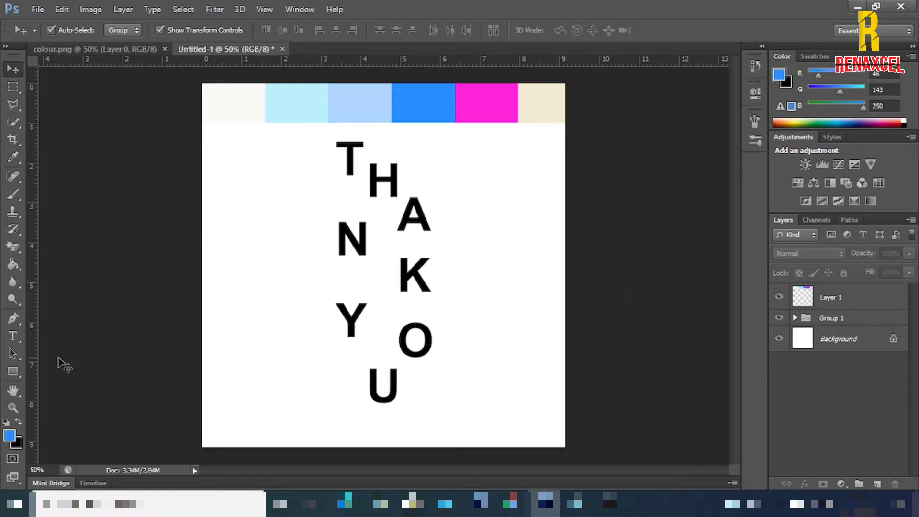
Step: Prepare the Brush tool with the 2578 dry-stroke tip and add a new empty layer directly above the Background
left_click(13, 194)
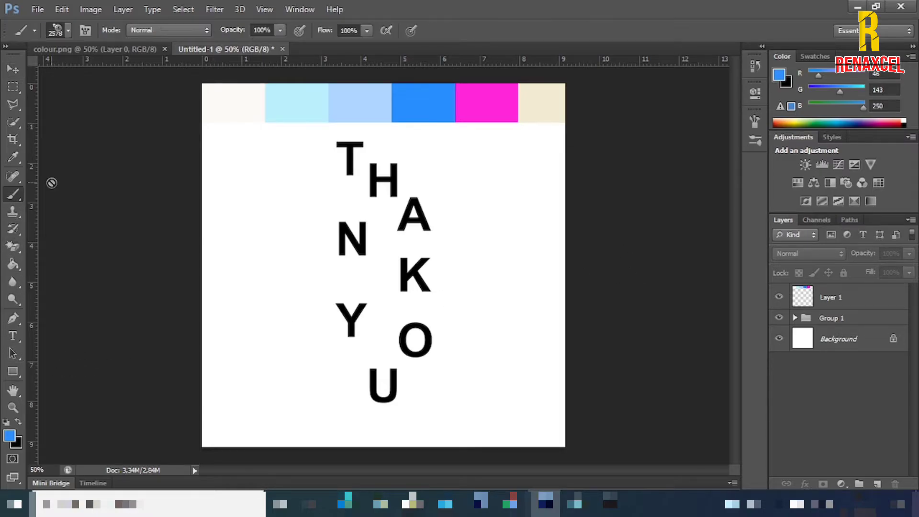
left_click(70, 31)
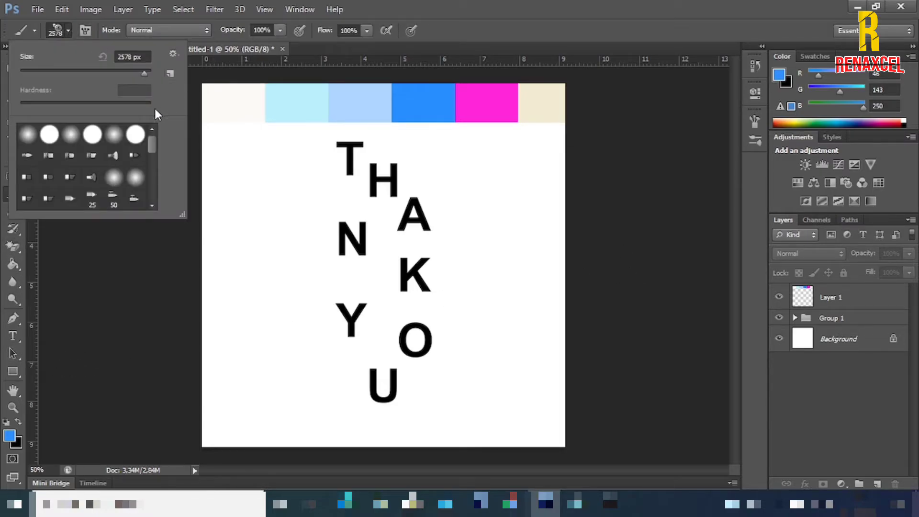
left_click(84, 30)
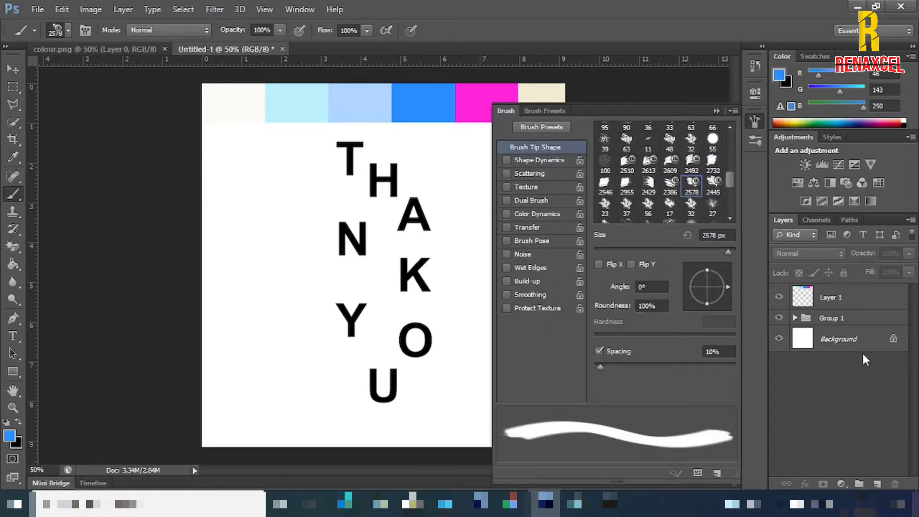
left_click(853, 337)
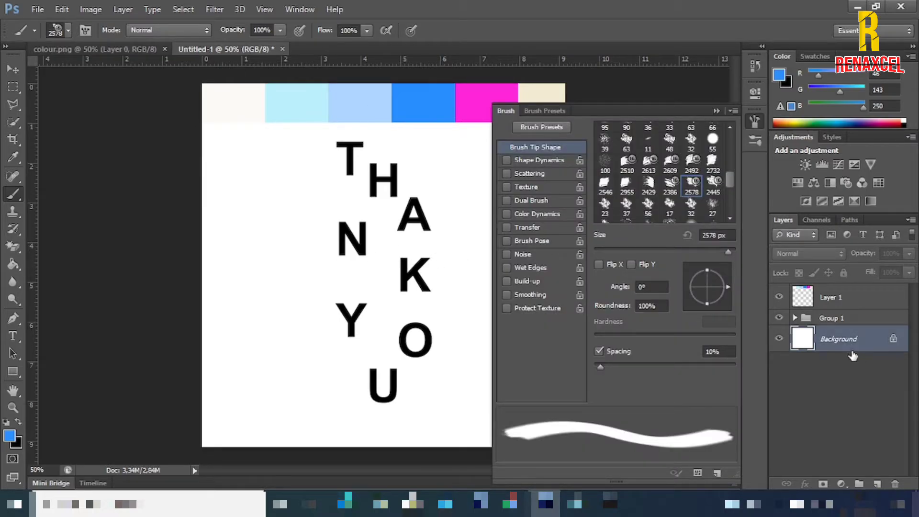
left_click(876, 483)
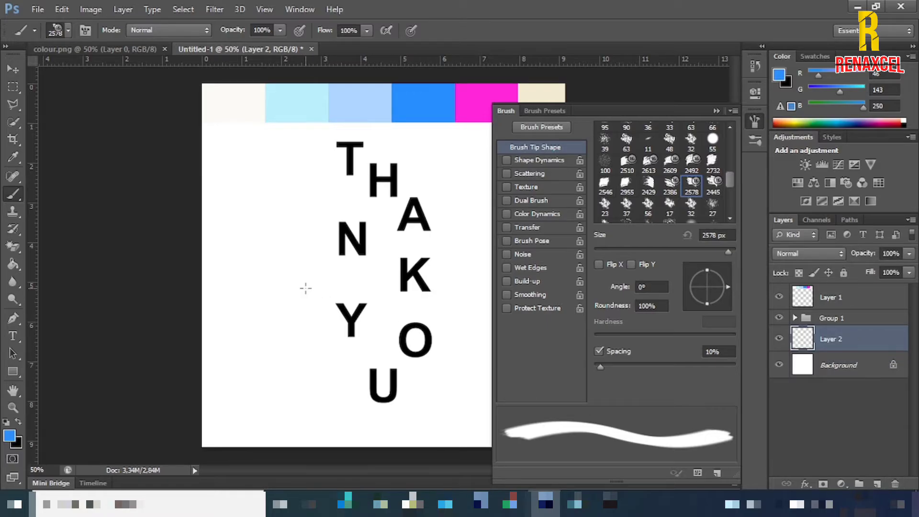
Step: Reduce the dry-stroke brush size to 1300 px and close the brush settings
key("Caps_Lock")
key("bracketleft")
key("bracketleft")
key("bracketleft")
key("bracketleft")
key("bracketleft")
key("bracketleft")
key("bracketleft")
key("bracketleft")
key("bracketleft")
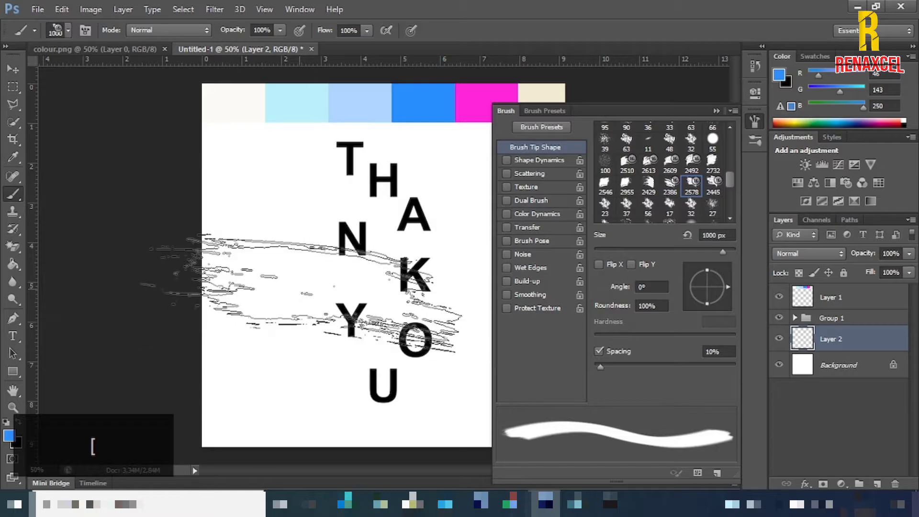
key("bracketright")
key("bracketright")
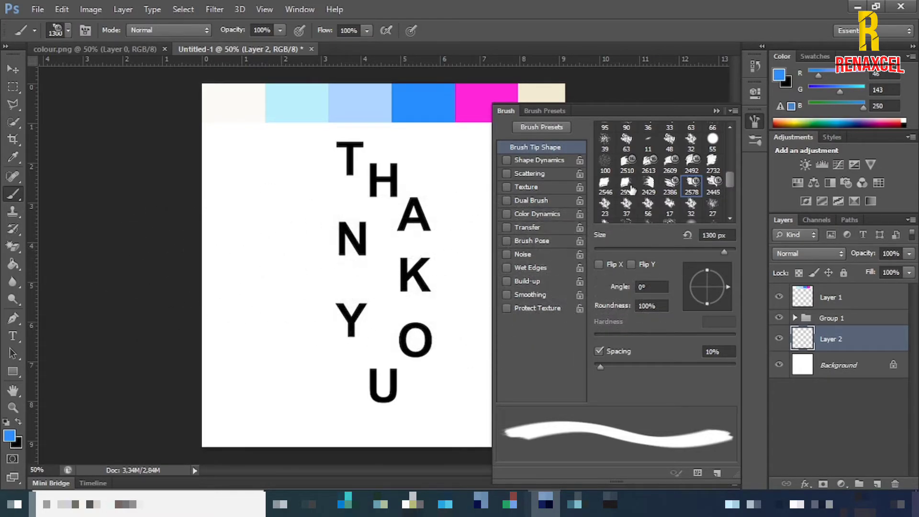
left_click(717, 108)
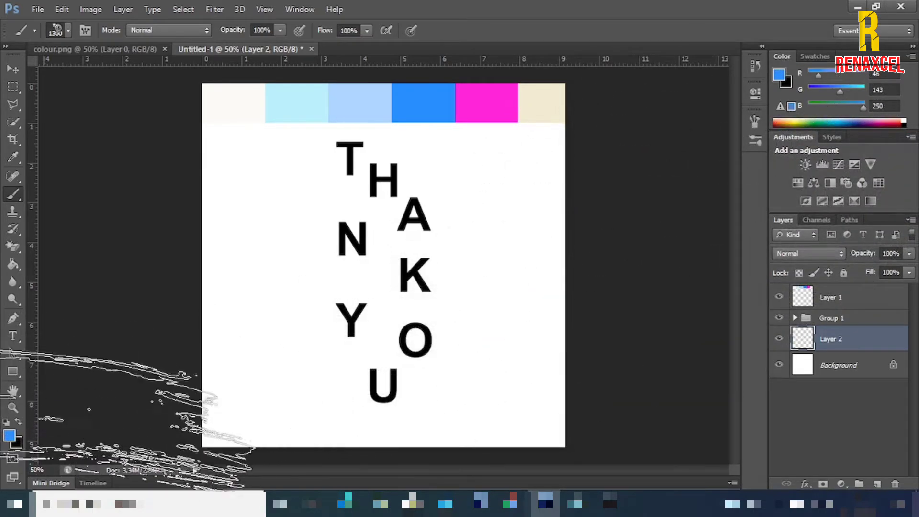
Step: Swap the foreground and background colours, then set the foreground to the palette's light cyan, bcf0fb, for the Brush tool
left_click(18, 422)
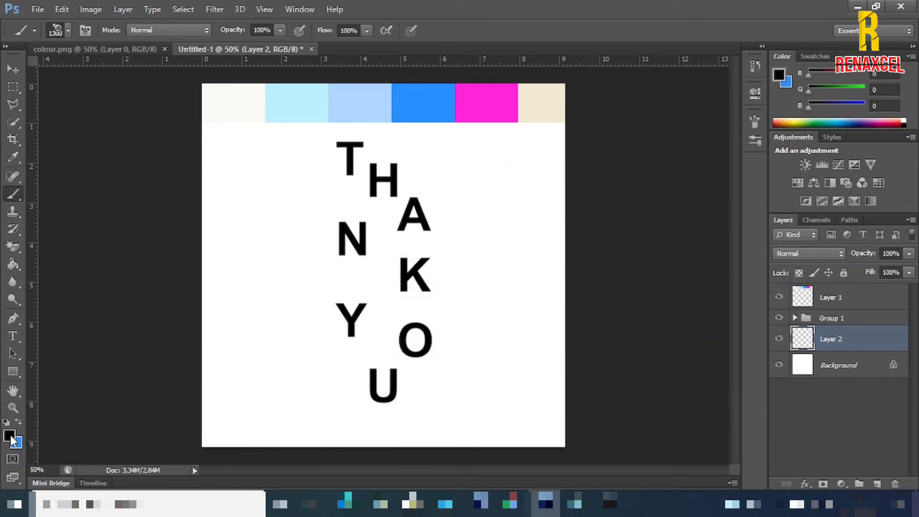
left_click(9, 434)
left_click(366, 107)
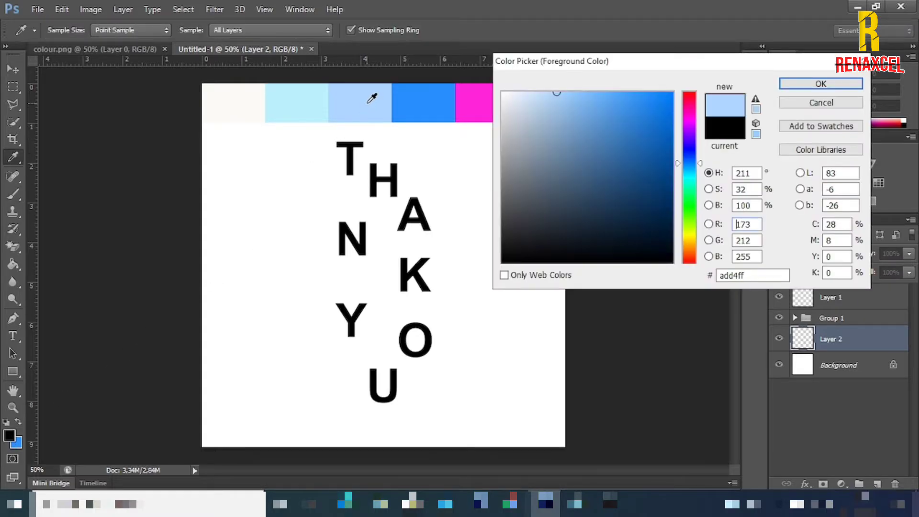
left_click(280, 105)
left_click(786, 87)
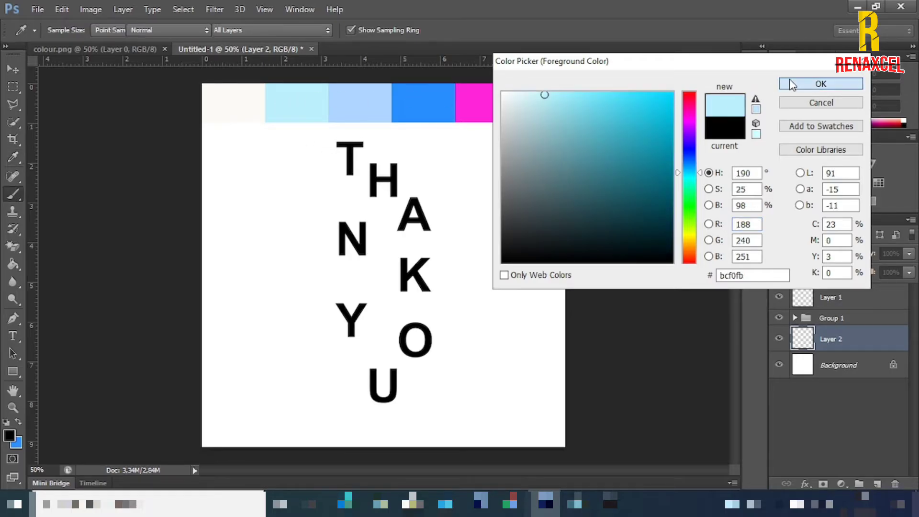
key("b")
Step: Set the brush tip angle to -90° and close the brush settings
left_click(85, 34)
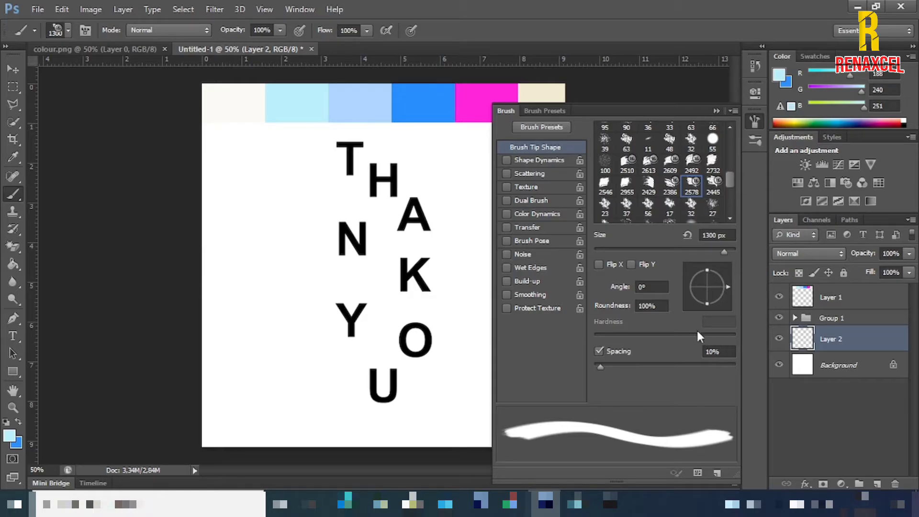
left_click_drag(728, 286, 707, 310)
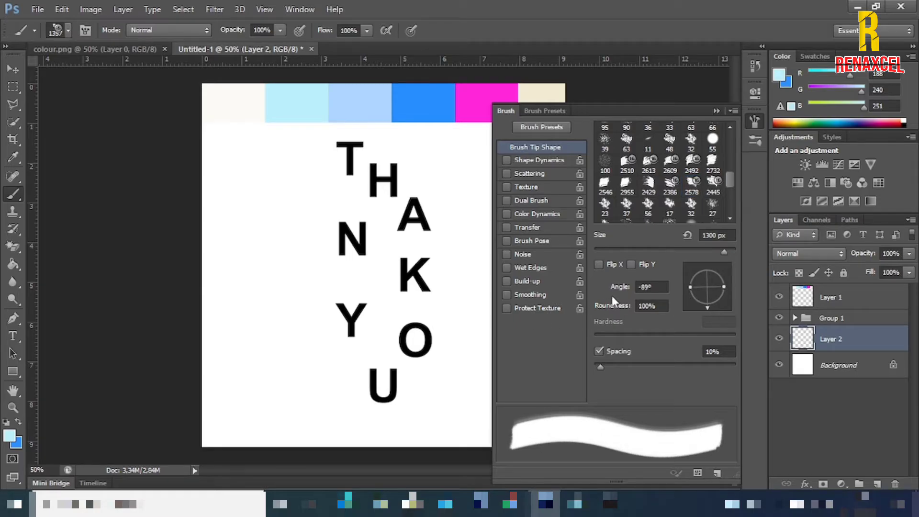
left_click(654, 287)
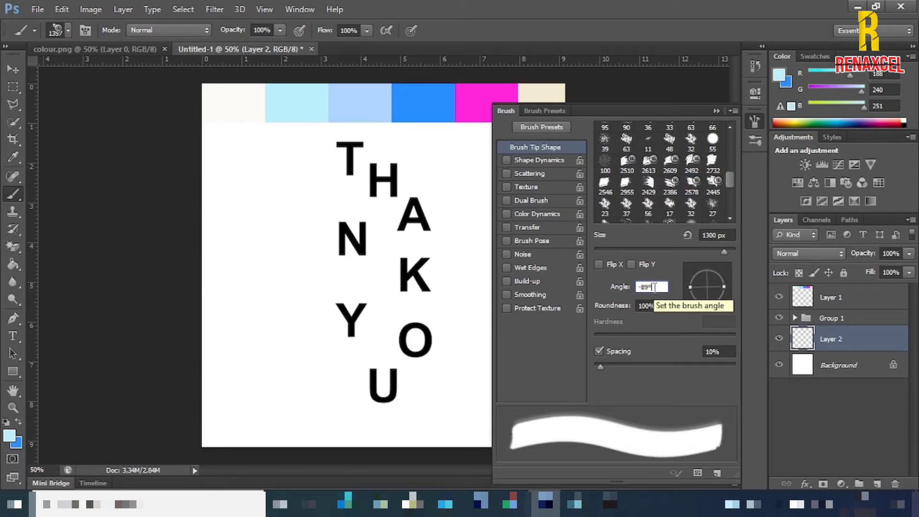
key("BackSpace")
key("BackSpace")
key("BackSpace")
type("90")
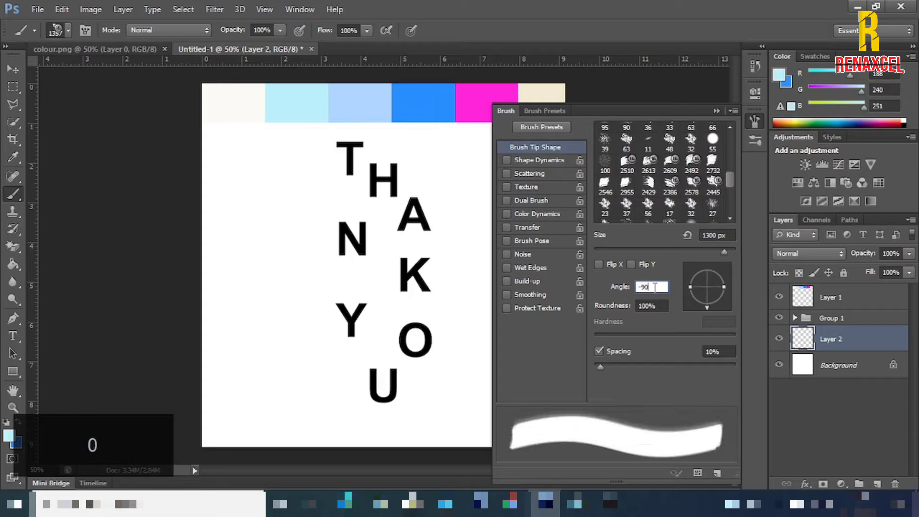
left_click(716, 111)
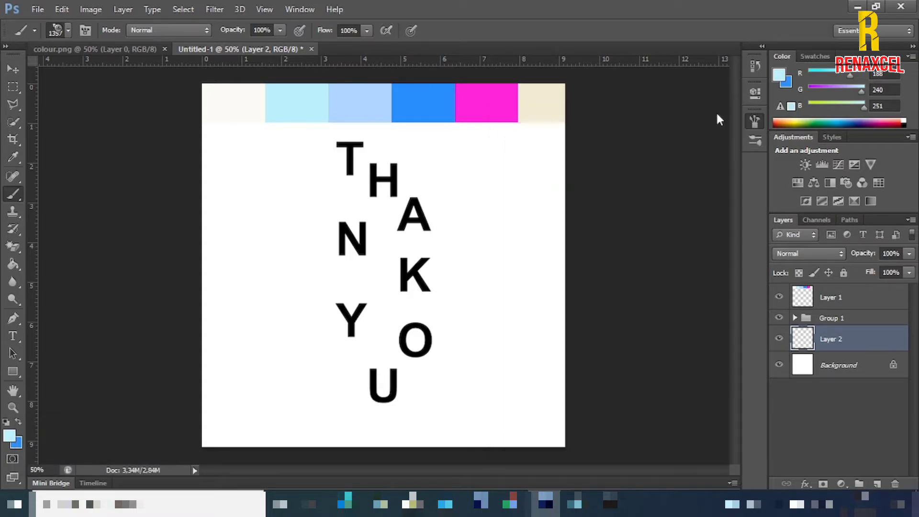
Step: Reduce the brush size to 1100 px, checking the brush outline against the lettering
left_click(397, 273)
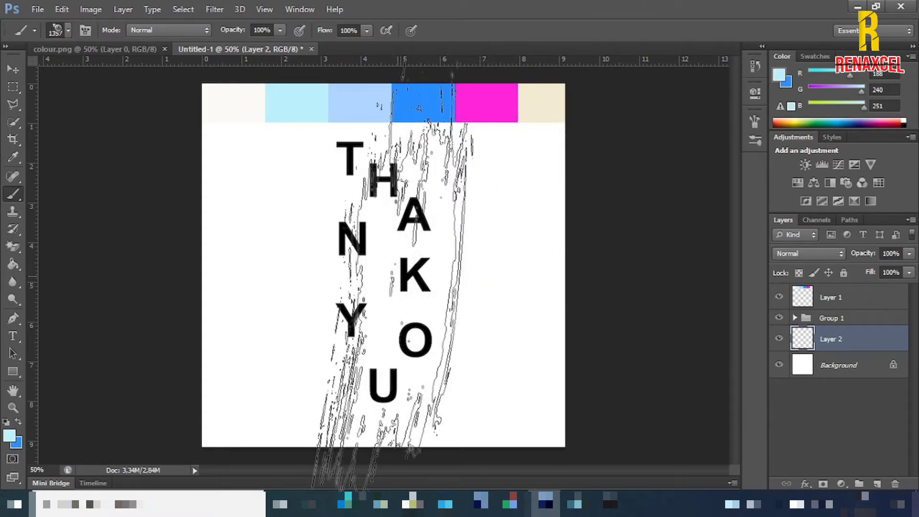
key("minus")
key("bracketleft")
key("bracketleft")
key("bracketleft")
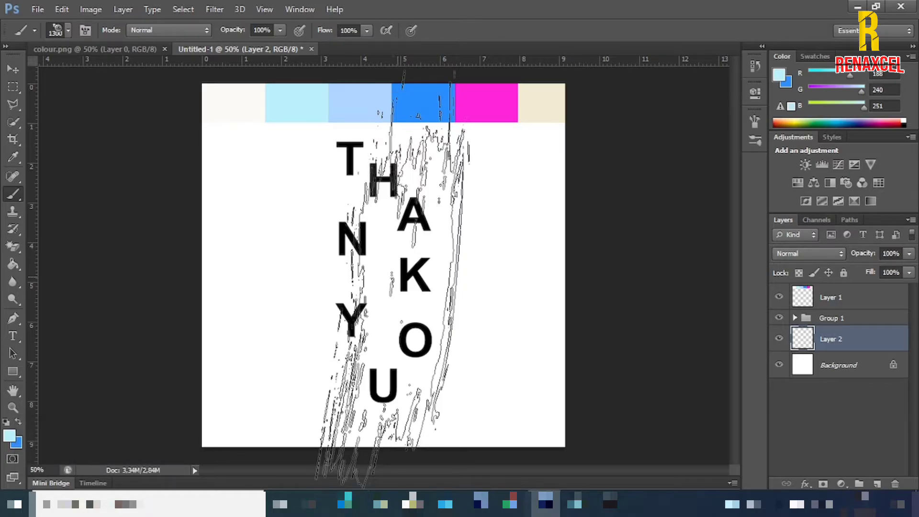
key("bracketleft")
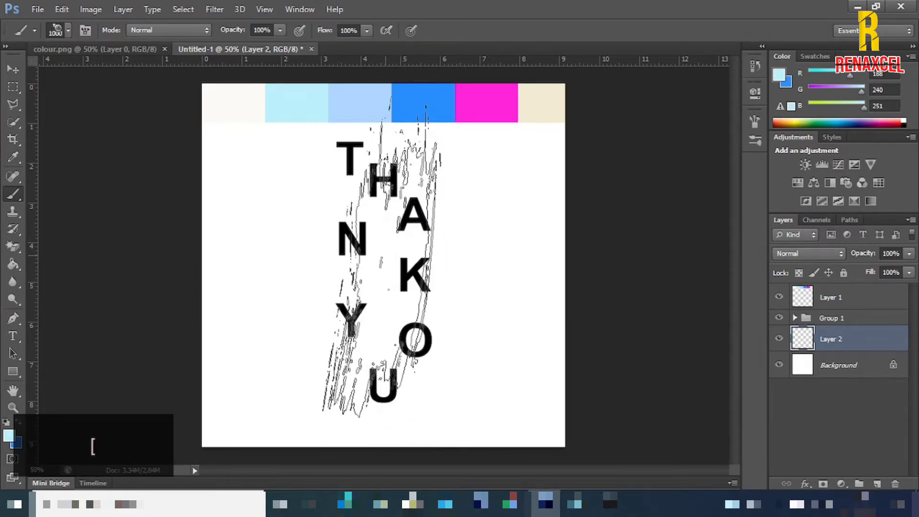
key("bracketright")
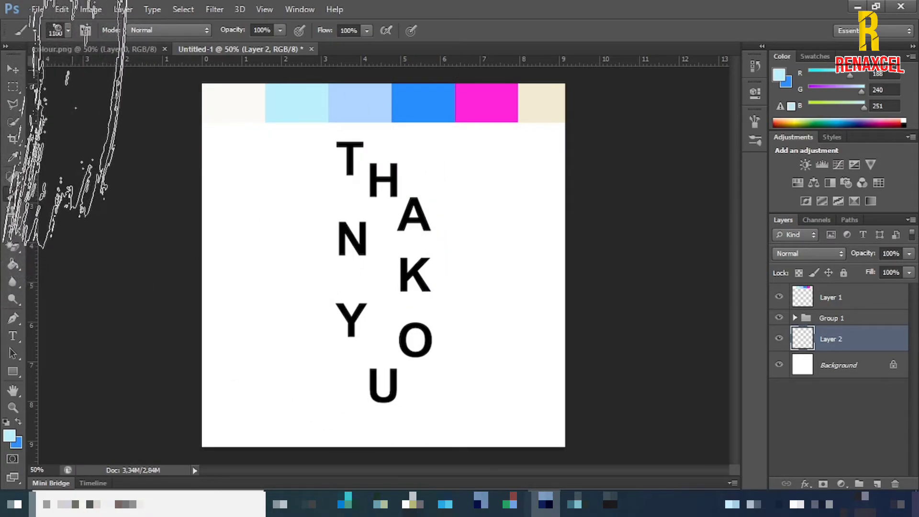
Step: Set the brush tip angle to -79° and paint a light cyan brush mark behind the lettering on the new layer
left_click(85, 30)
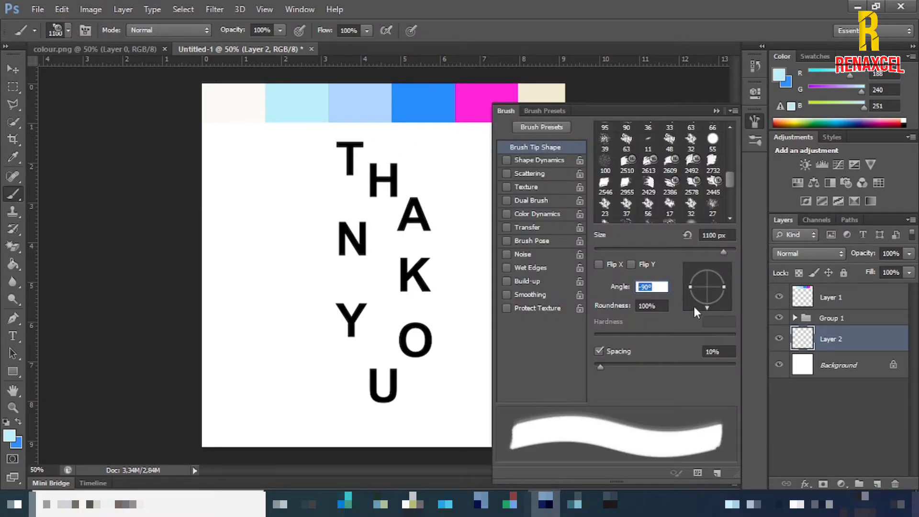
left_click_drag(708, 310, 711, 306)
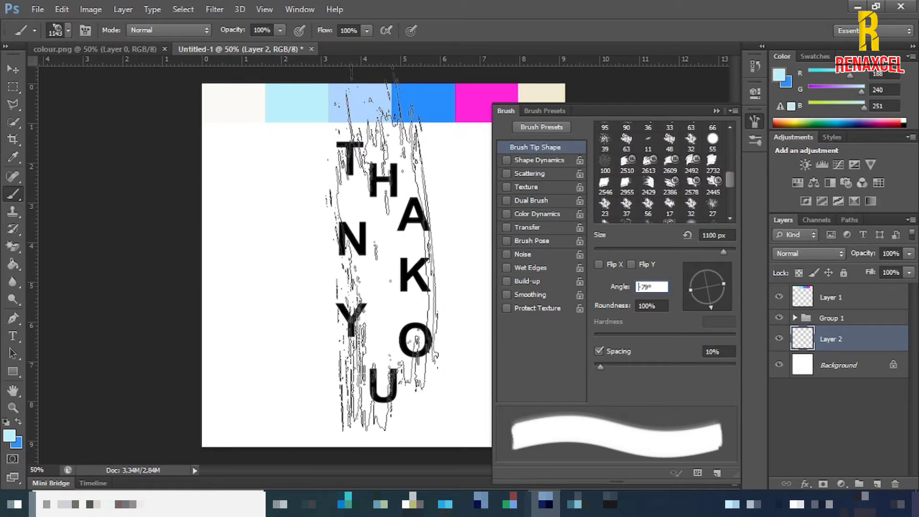
left_click(383, 246)
mouse_move(383, 246)
left_mouse_down()
mouse_move(310, 256)
mouse_move(371, 258)
left_mouse_up()
left_click_drag(604, 235, 615, 235)
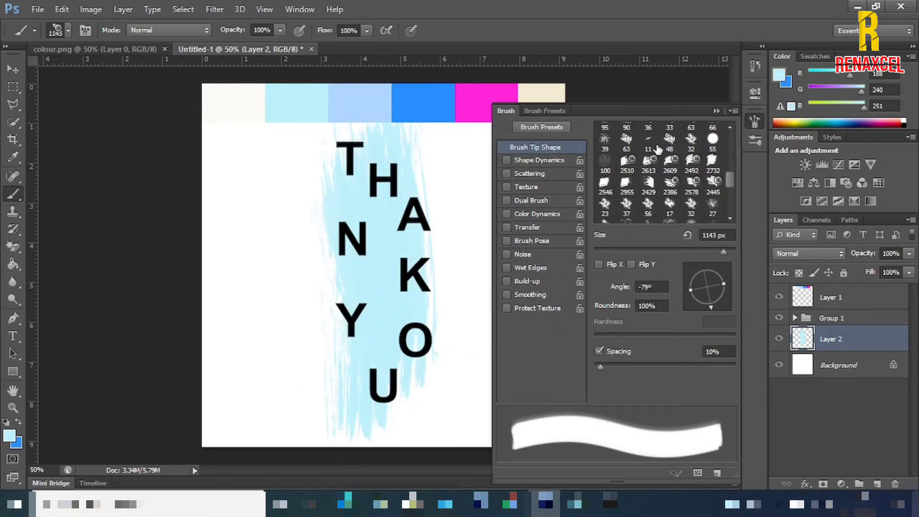
left_click(717, 111)
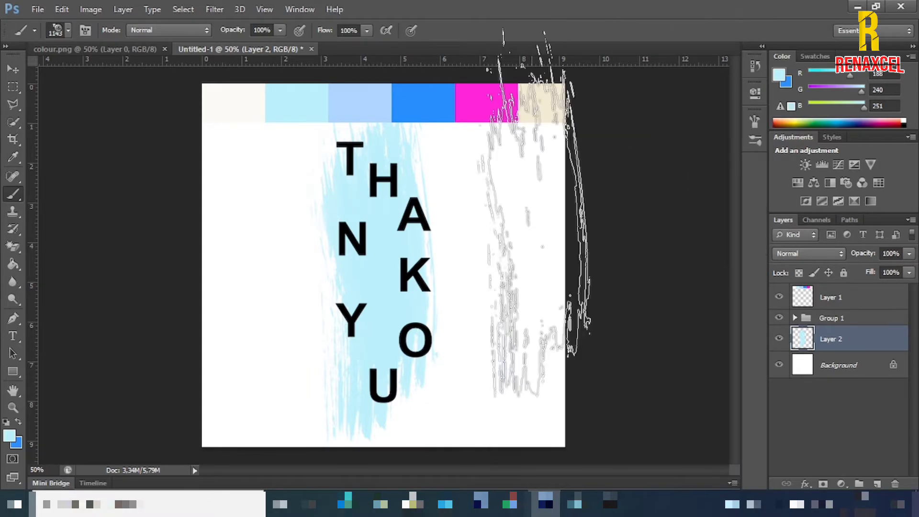
Step: Swap to the blue foreground colour and choose the 2386 px brush tip with its angle set to 37°
left_click(23, 424)
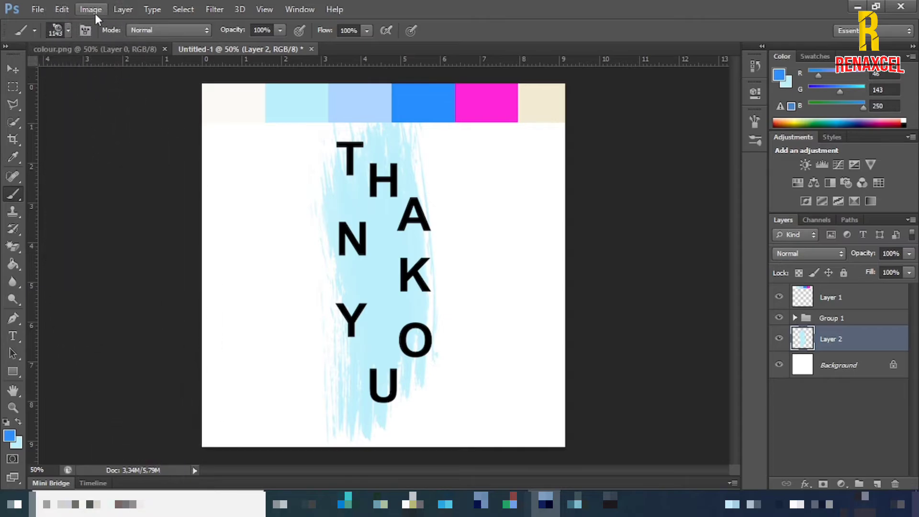
left_click(82, 30)
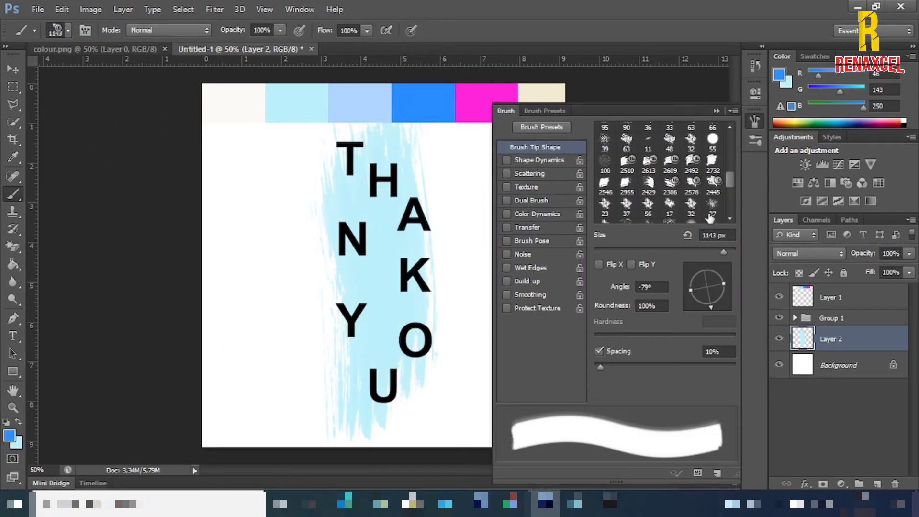
left_click(713, 184)
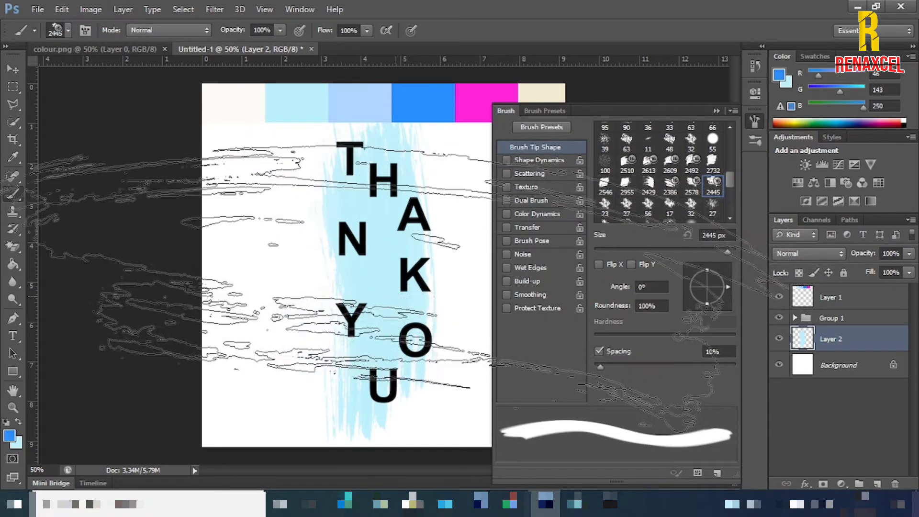
left_click(655, 192)
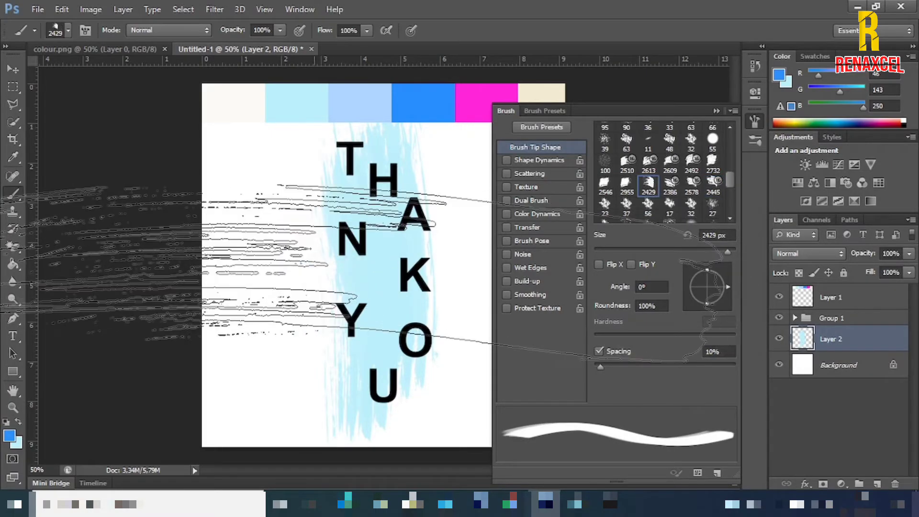
left_click(669, 186)
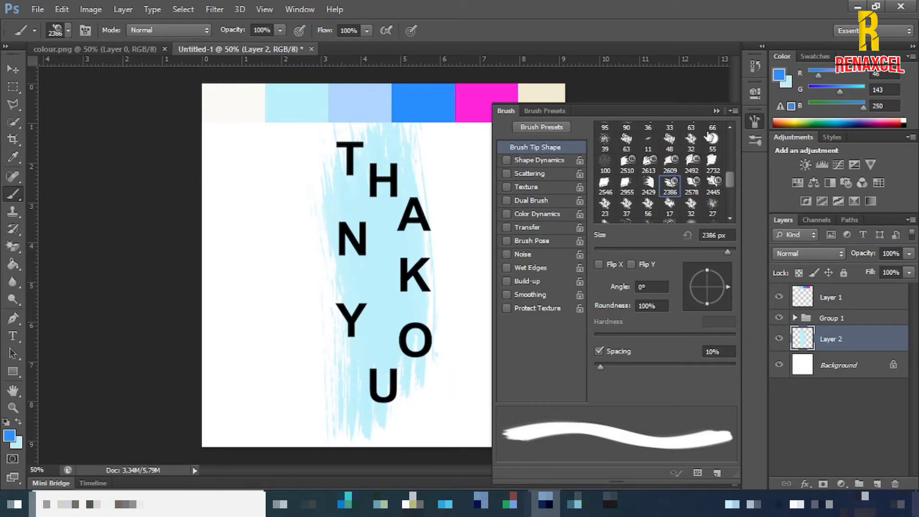
left_click_drag(728, 285, 725, 272)
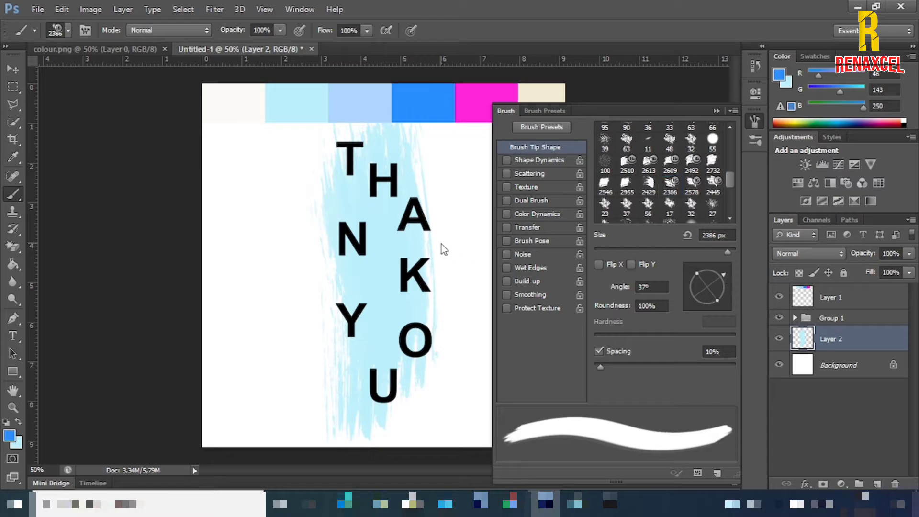
left_click(716, 111)
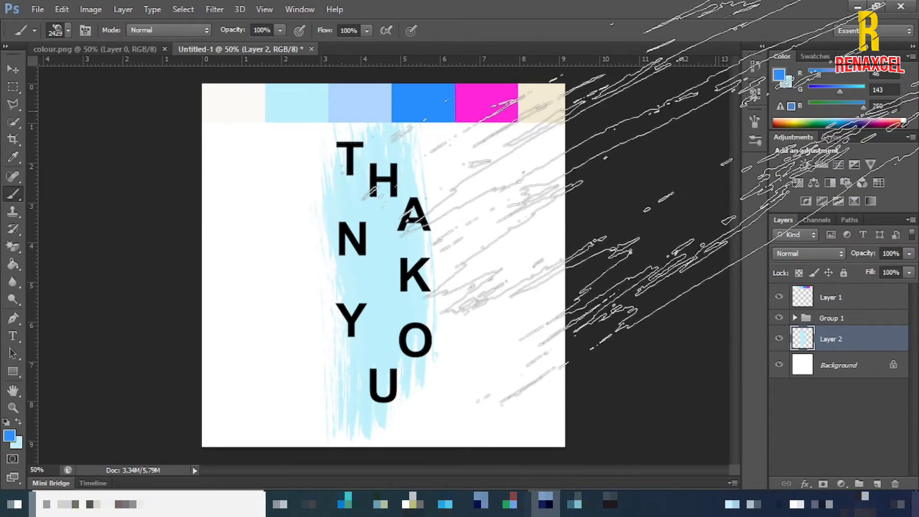
Step: Reduce the brush size to 700 px, comparing the brush outline with the canvas's upper-right corner
key("bracketleft")
key("bracketleft")
key("bracketleft")
key("bracketleft")
key("bracketleft")
key("bracketleft")
key("bracketleft")
key("bracketleft")
key("bracketleft")
key("bracketleft")
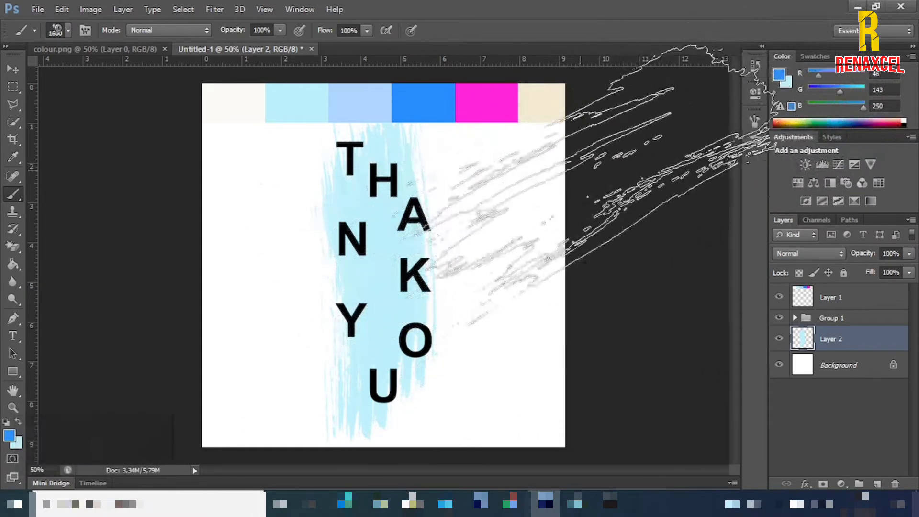
key("bracketright")
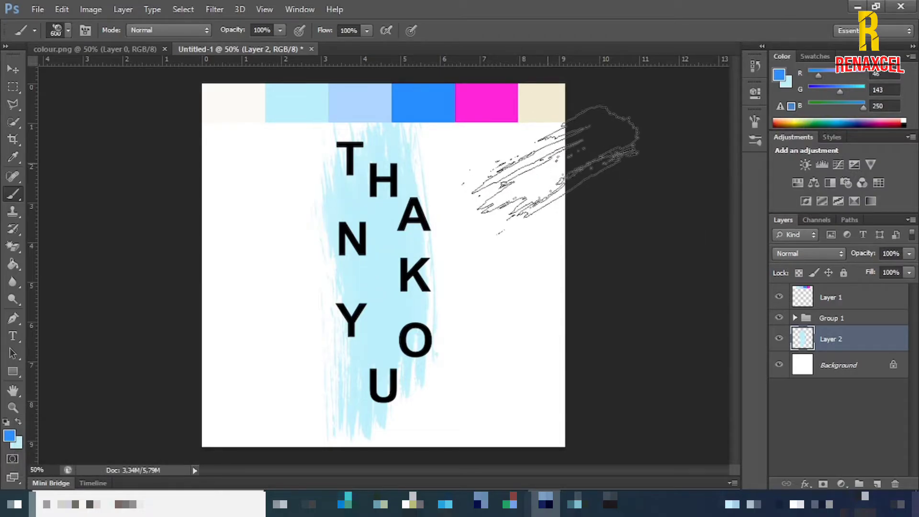
key("bracketright")
key("bracketright")
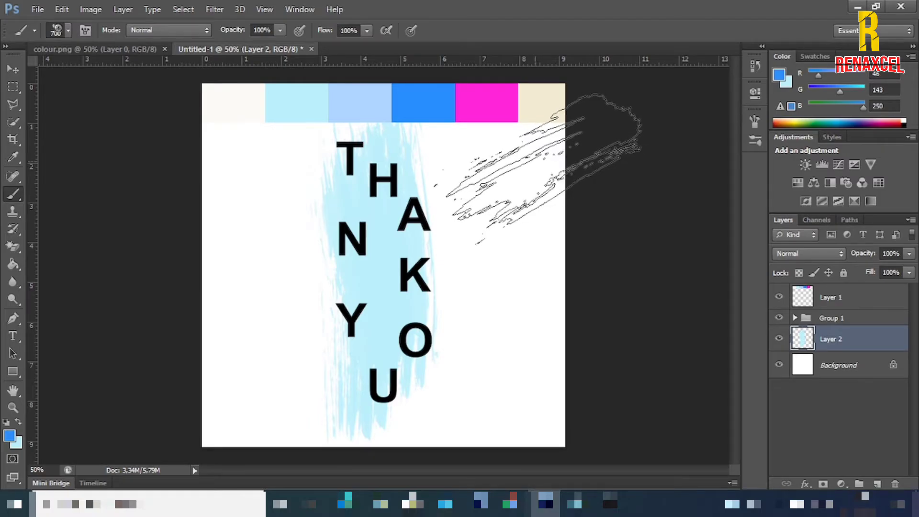
Step: Paint overlapping blue brush marks in the canvas's upper-right corner, with one more mark just below along the right edge
left_click(546, 166)
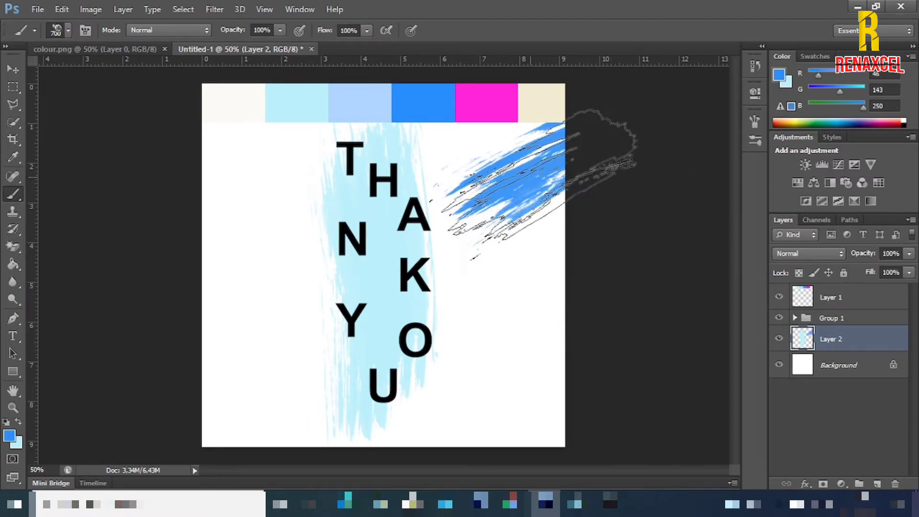
left_click(530, 175)
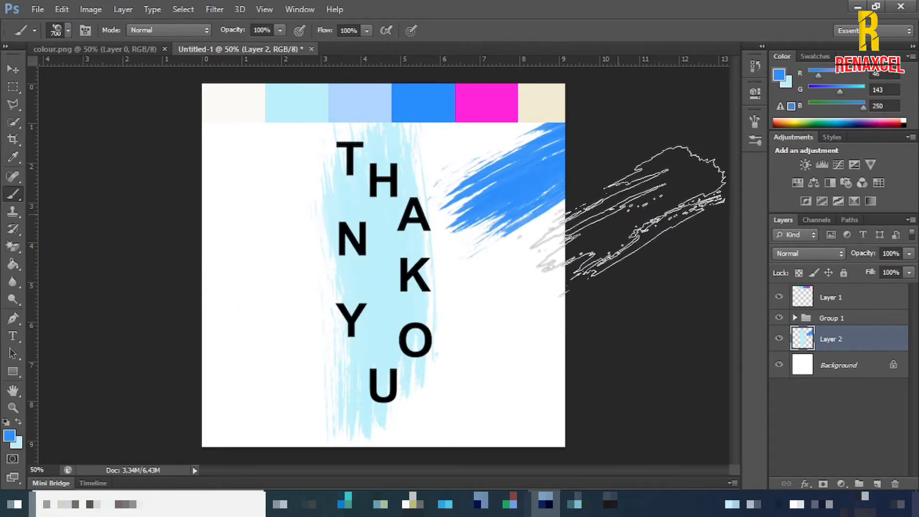
left_click(634, 213)
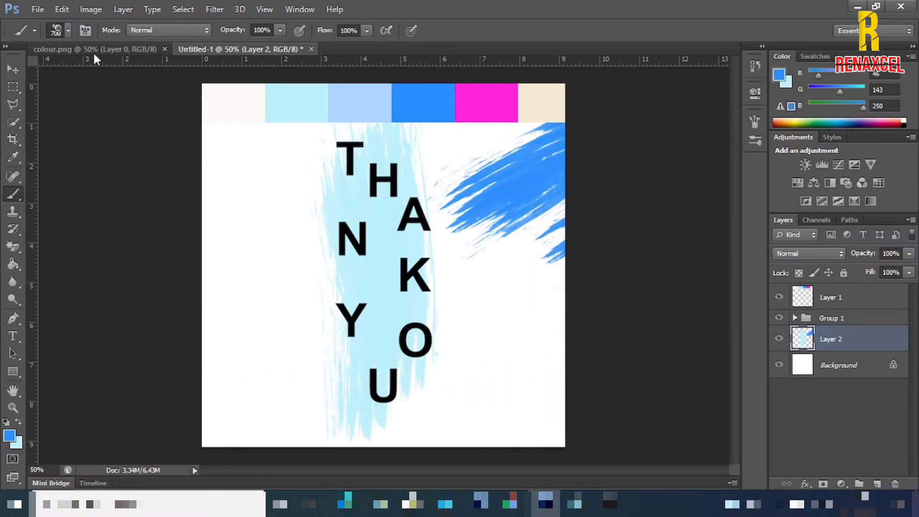
Step: Set the brush tip angle to 158° and close the brush settings
left_click(86, 31)
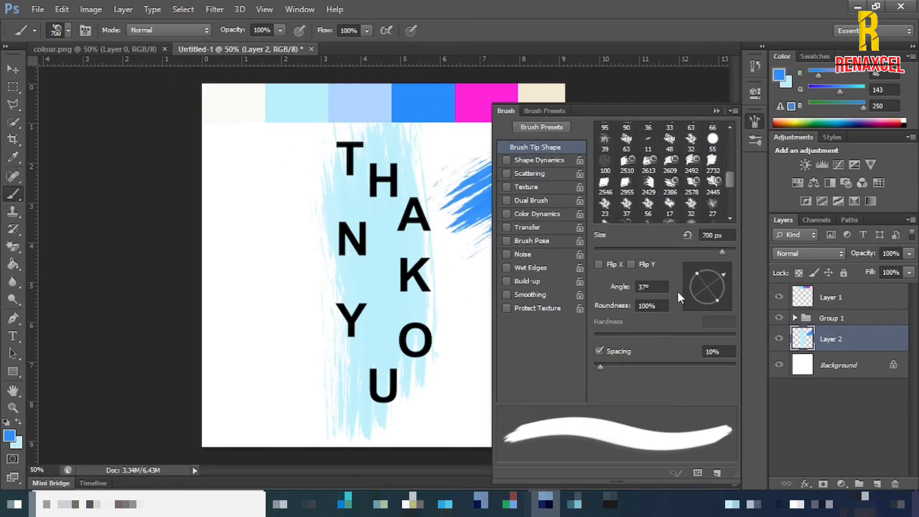
left_click_drag(690, 288, 683, 277)
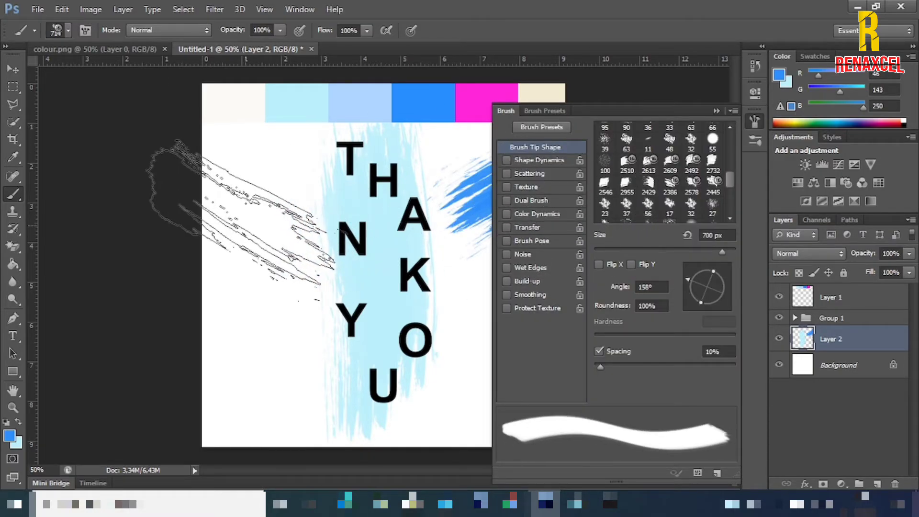
left_click(716, 111)
Step: Set the foreground to the palette's magenta, ff25d8, and paint brush marks in the canvas's lower-left corner
left_click(9, 436)
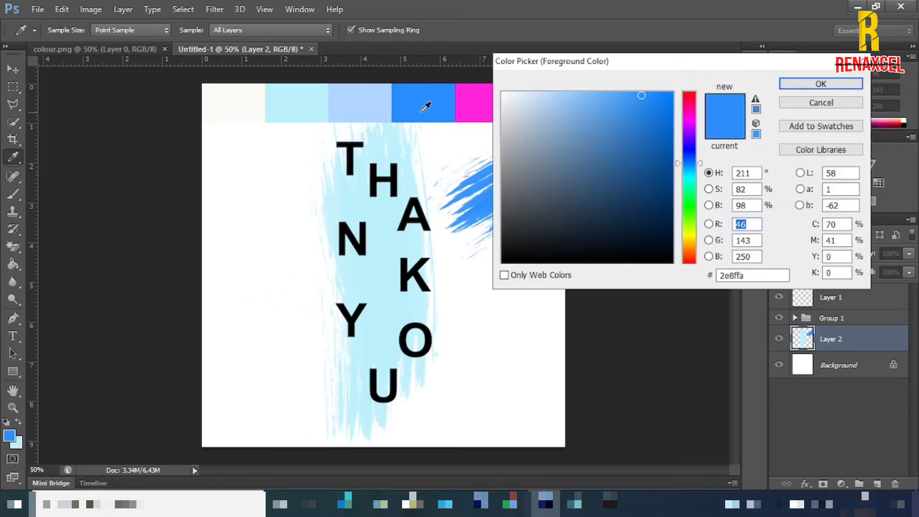
left_click(476, 97)
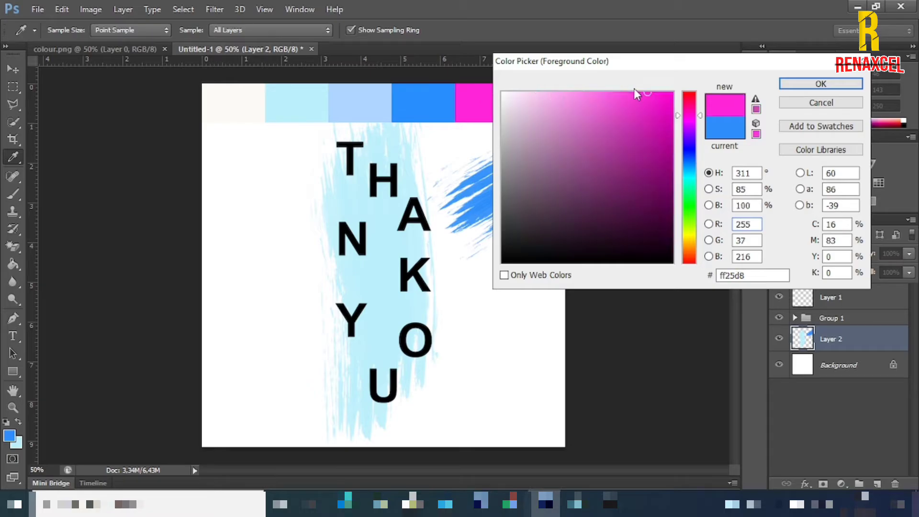
left_click(800, 81)
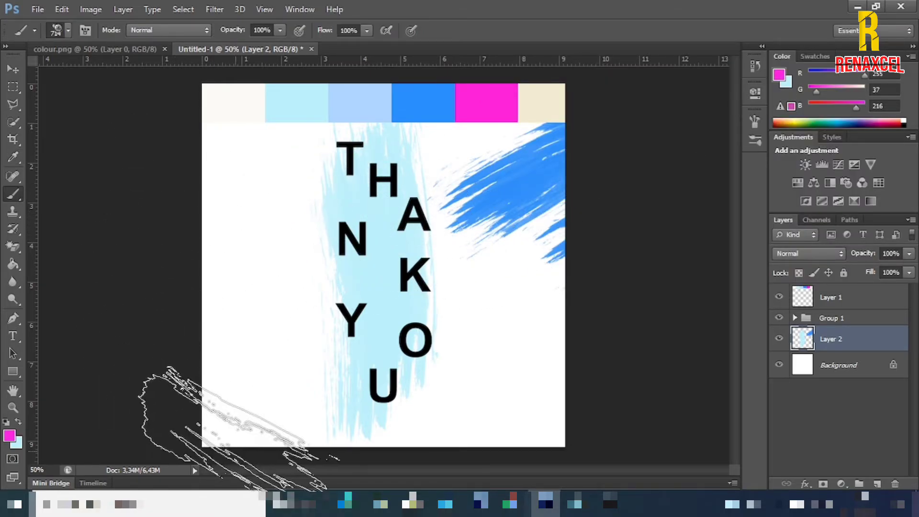
left_click(232, 431)
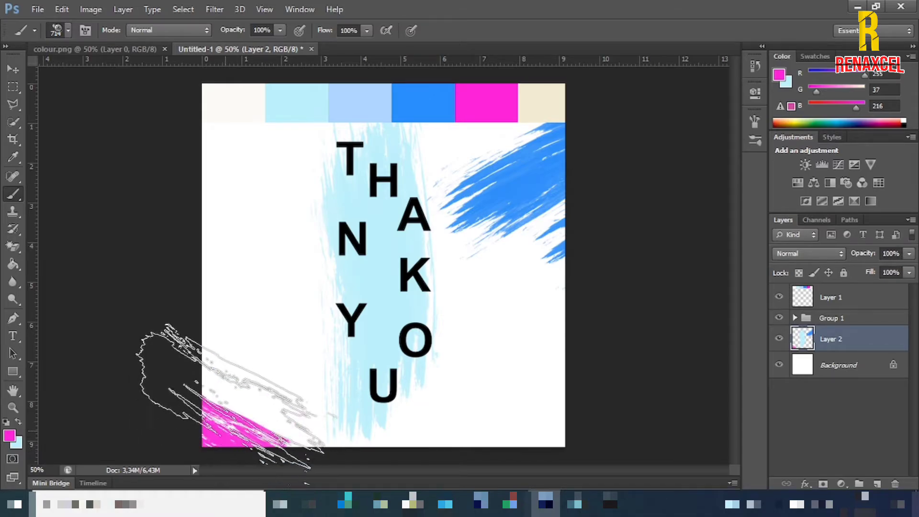
left_click(177, 335)
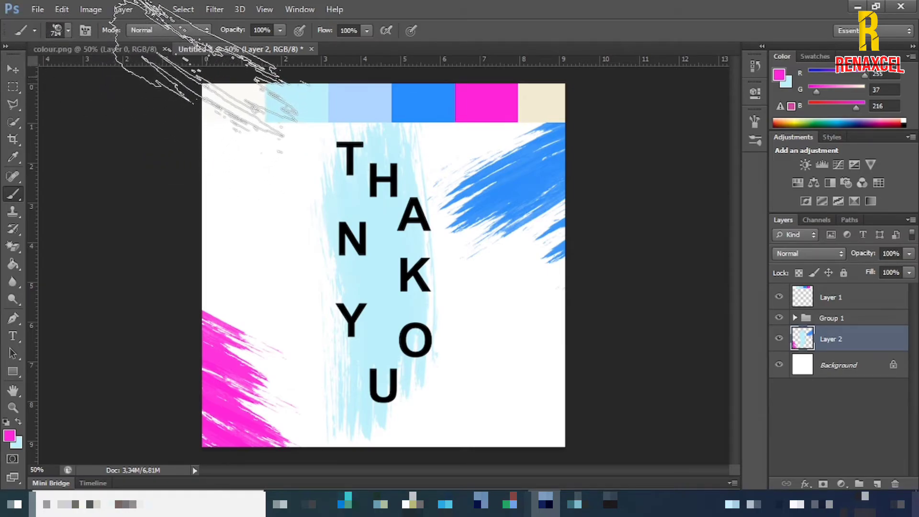
Step: Set the foreground to the palette's beige, f2ead1, and paint brush marks in the canvas's upper-left corner
left_click(10, 435)
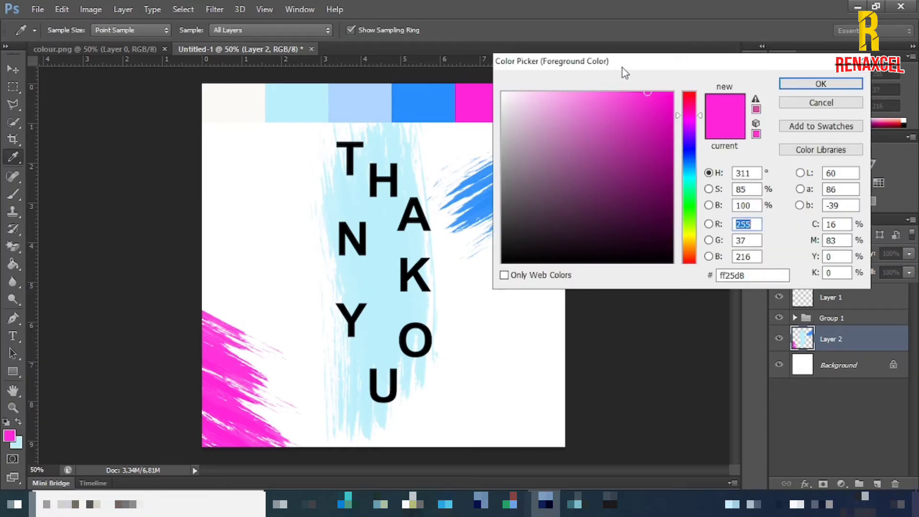
left_click_drag(624, 73, 654, 193)
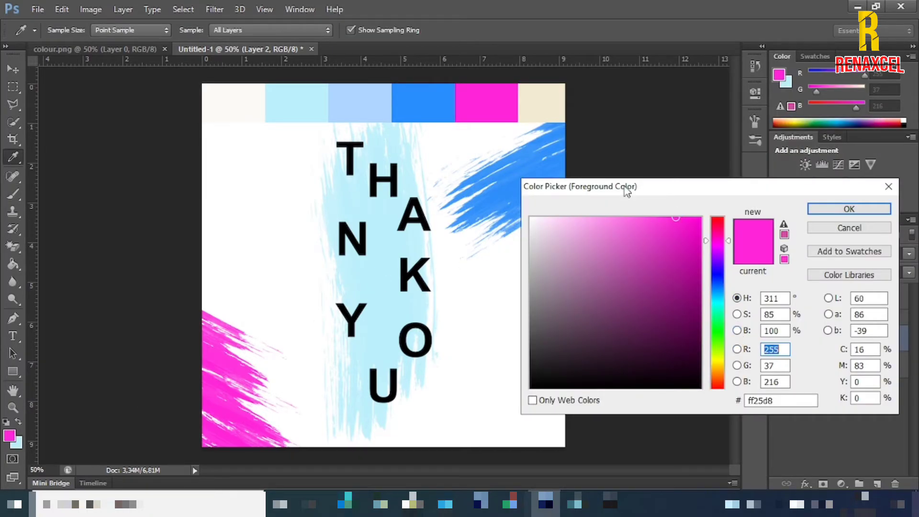
left_click(548, 92)
left_click(814, 213)
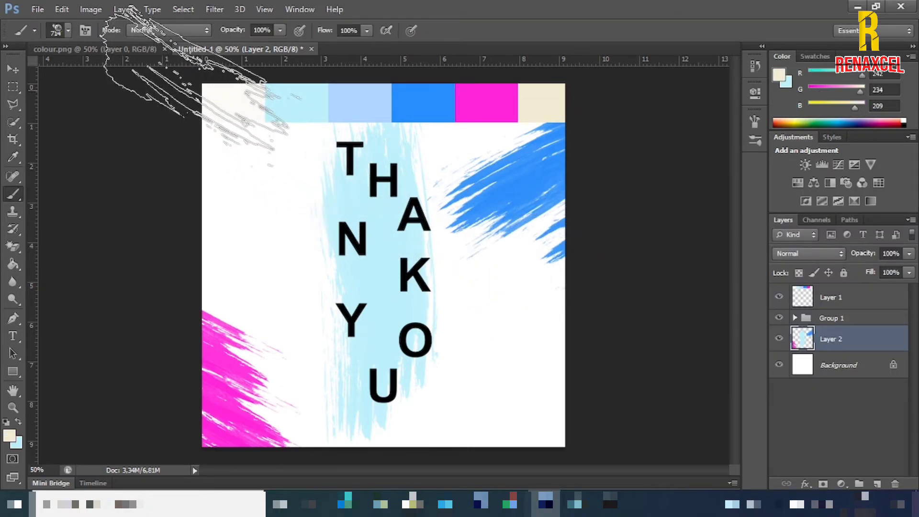
left_click(196, 91)
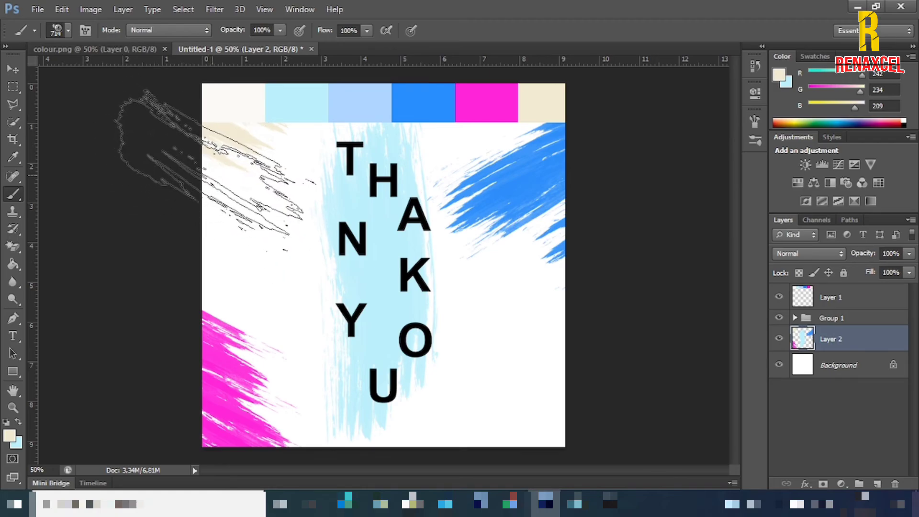
left_click(199, 158)
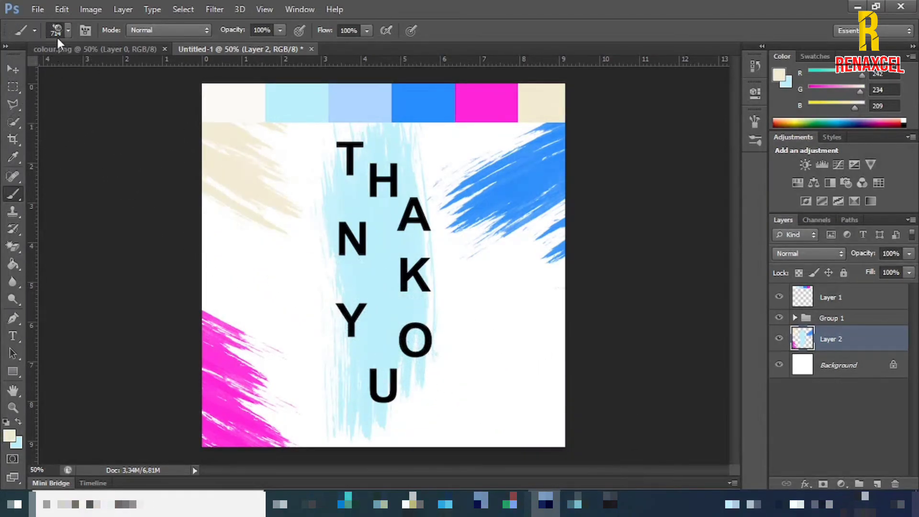
Step: Set the brush tip angle to -52° and close the brush settings
left_click(85, 30)
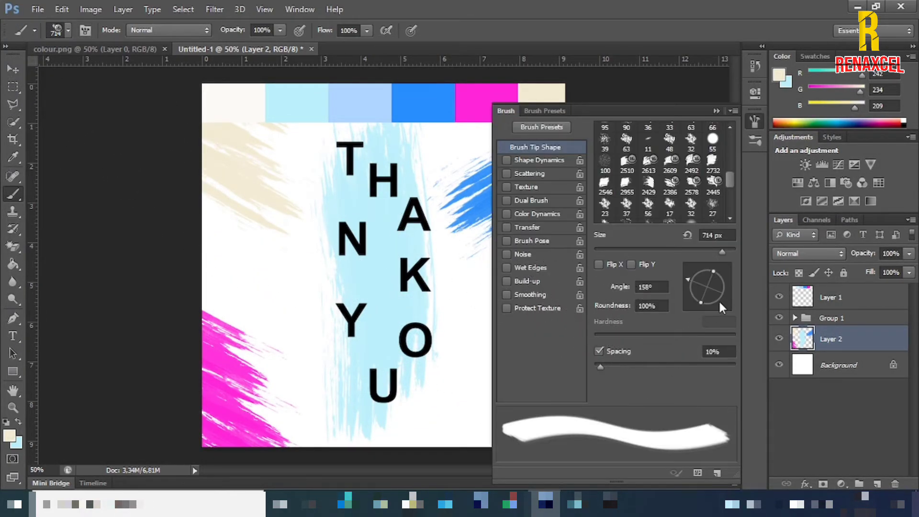
left_click_drag(719, 300, 720, 305)
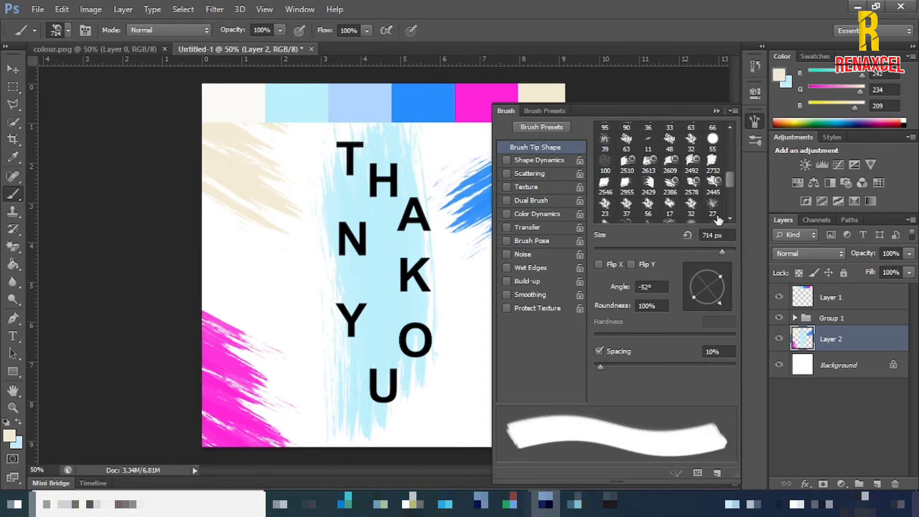
left_click(716, 111)
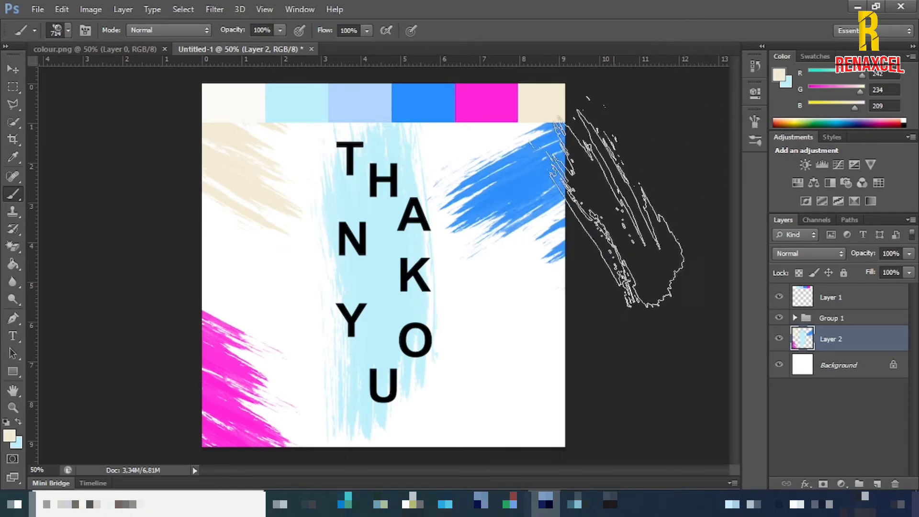
Step: Set the foreground to the palette's light periwinkle blue, RGB 173, 212, 255
left_click(9, 435)
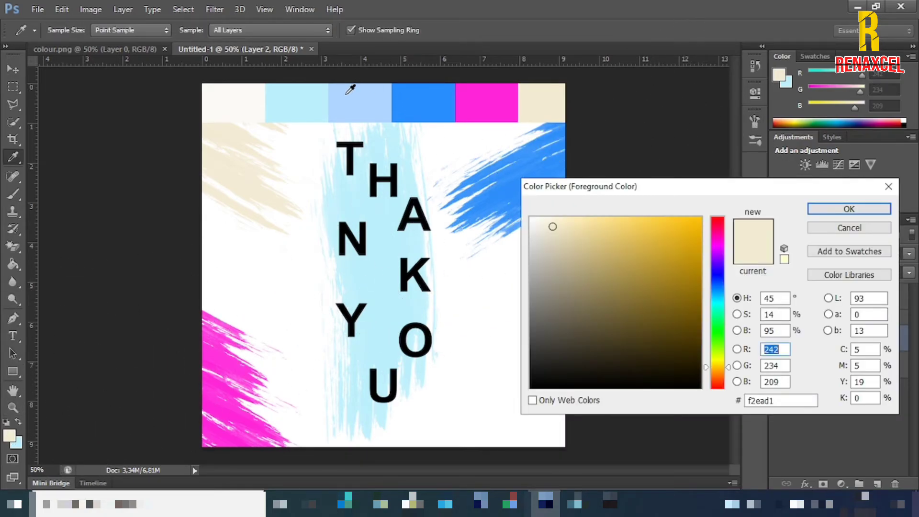
left_click(350, 90)
left_click(848, 210)
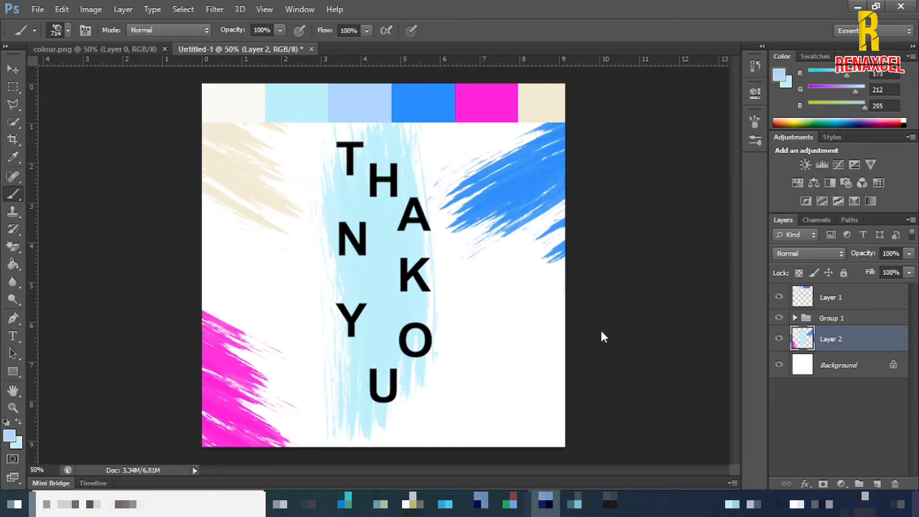
Step: Try a light blue brush mark in the canvas's lower-right corner, and undo it
left_click(524, 373)
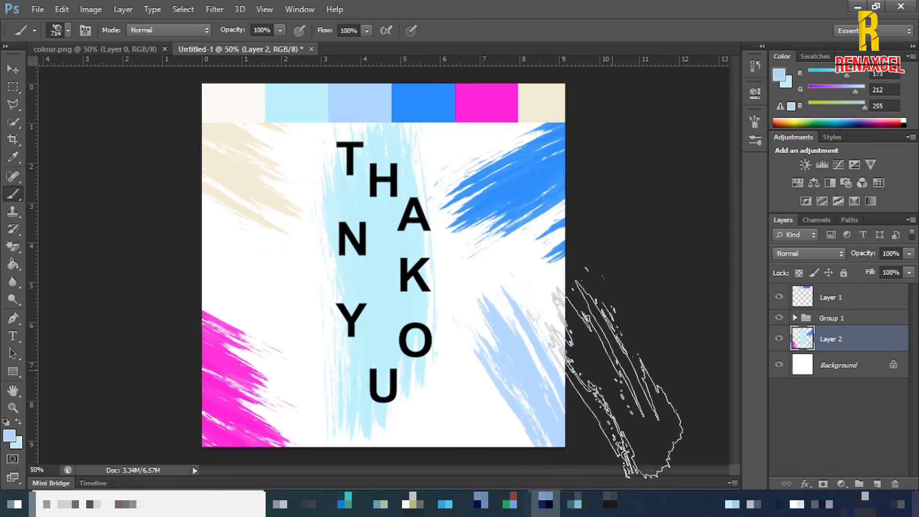
key("ctrl+z")
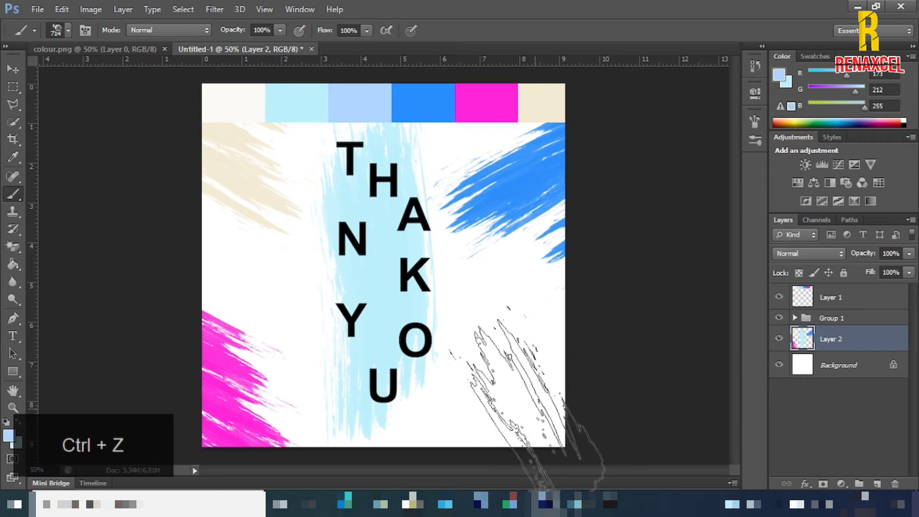
Step: Set the brush tip angle to -34° and increase the brush size to 900 px
left_click(85, 29)
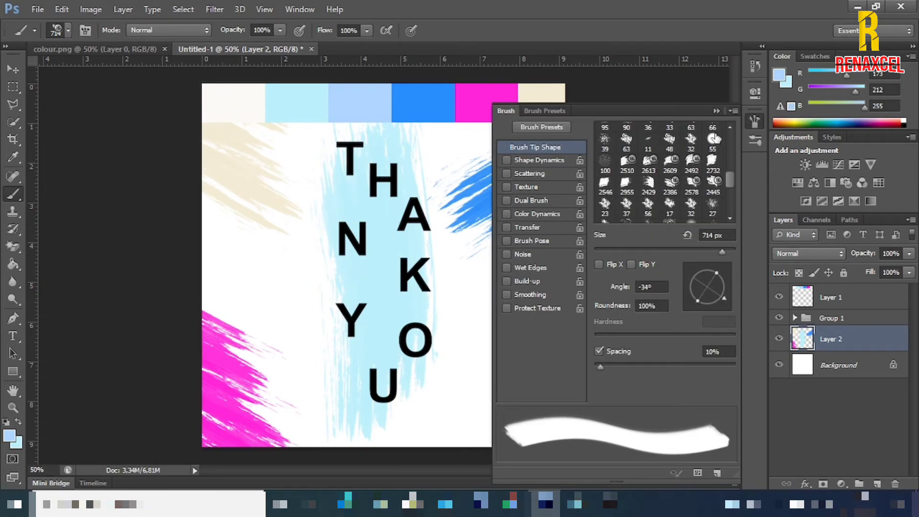
left_click(717, 110)
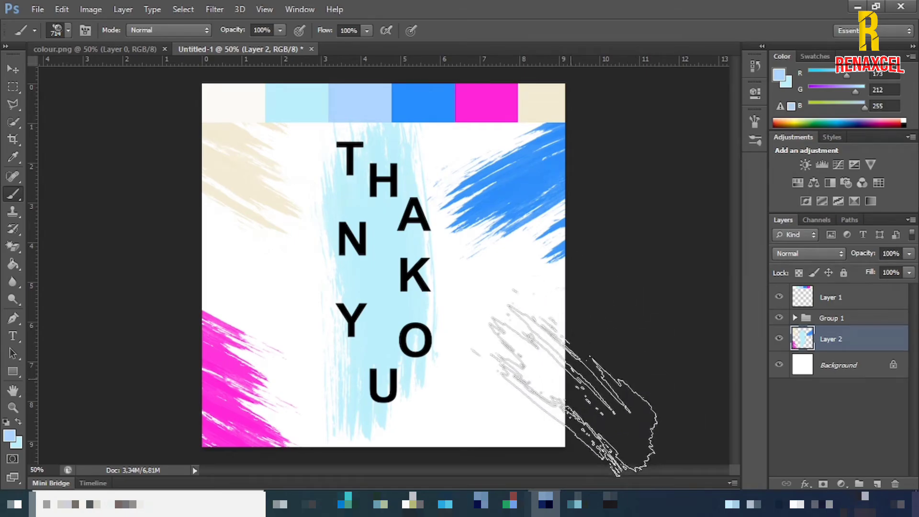
key("ctrl+z")
key("bracketright")
key("bracketright")
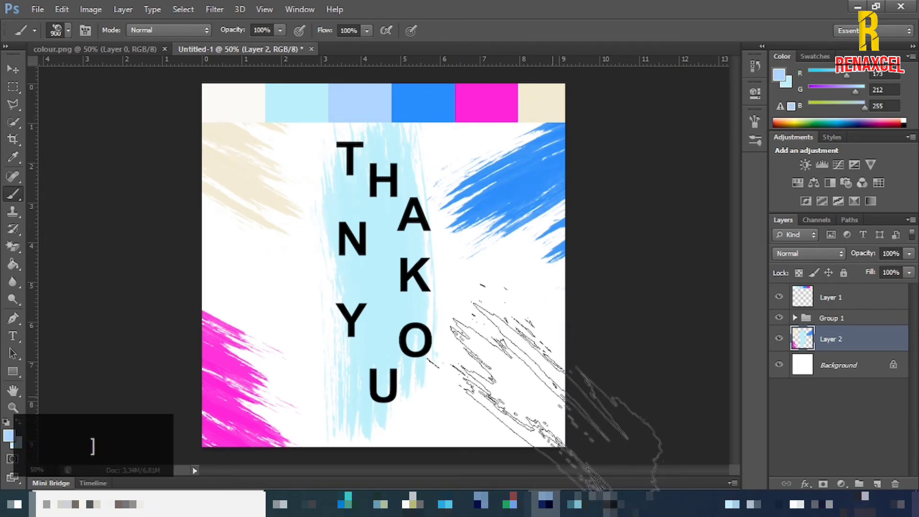
Step: Paint a light periwinkle blue brush mark in the canvas's lower-right corner and hide the palette swatch layer, Layer 1
left_click(556, 387)
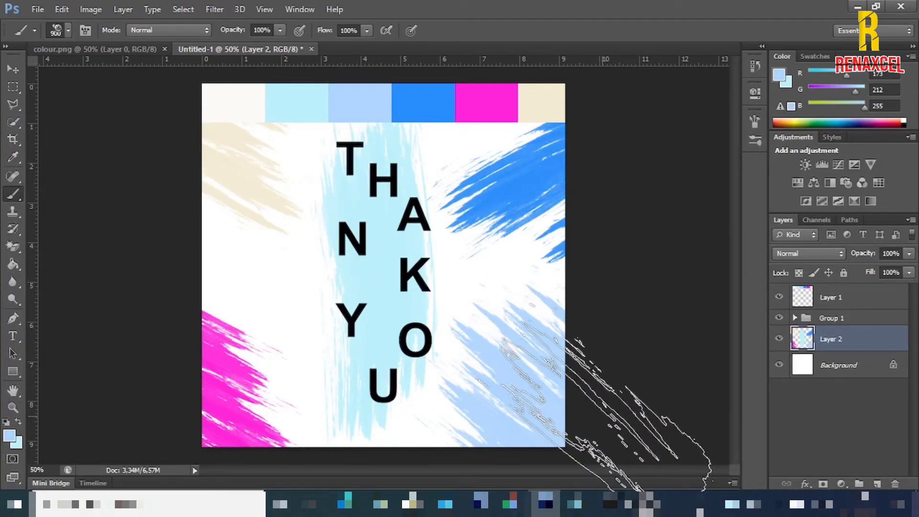
left_click(6, 71)
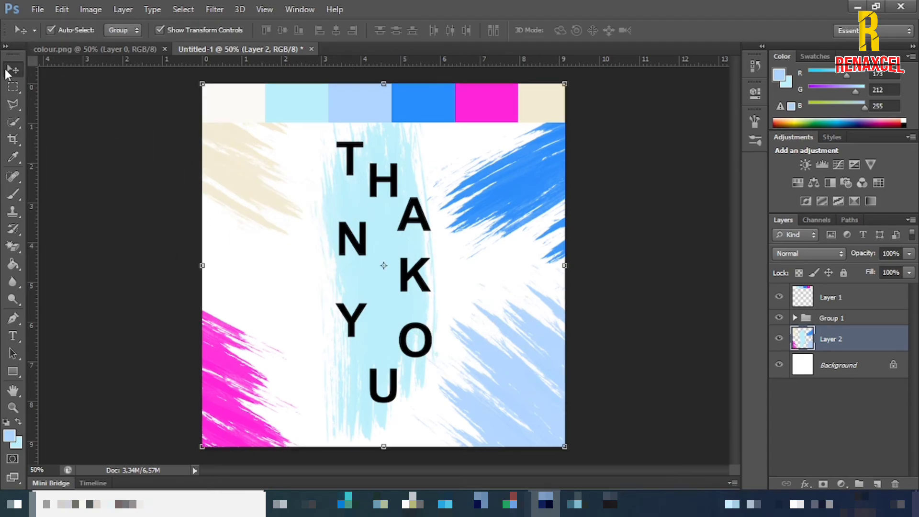
left_click(778, 297)
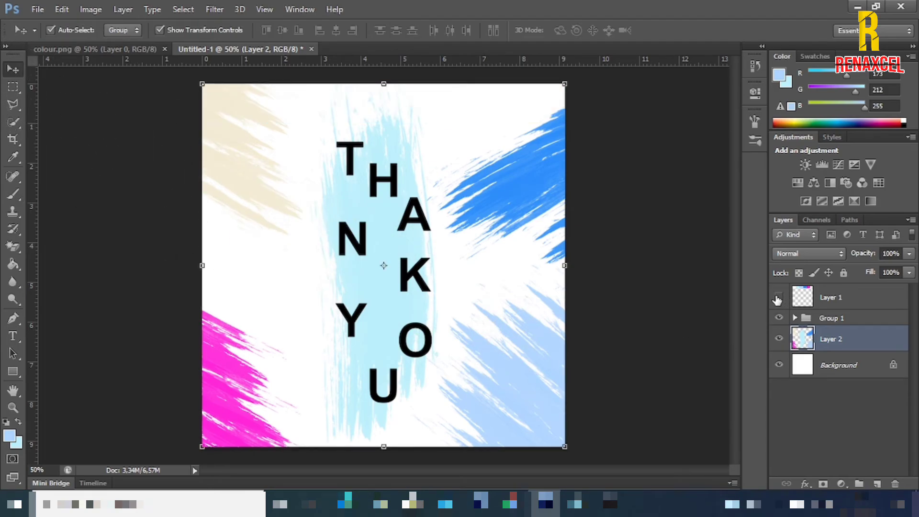
double_click(865, 344)
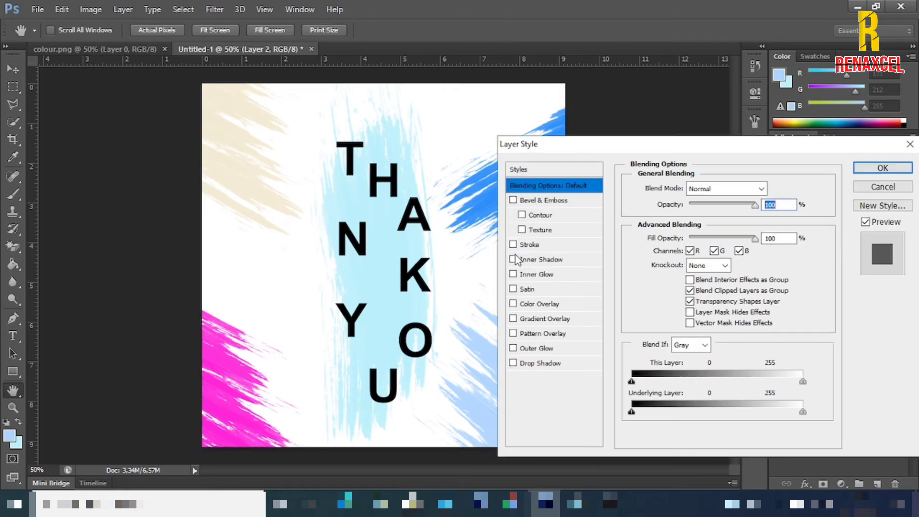
left_click(513, 245)
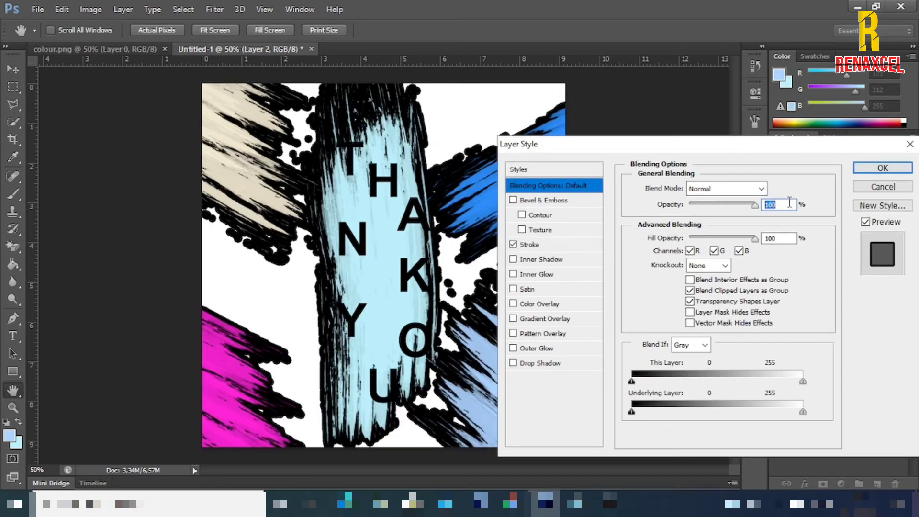
type("3")
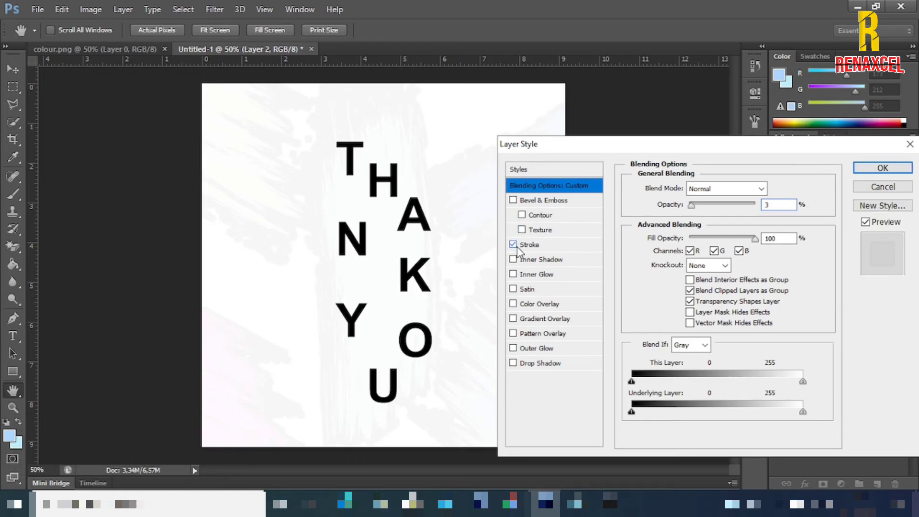
left_click(534, 245)
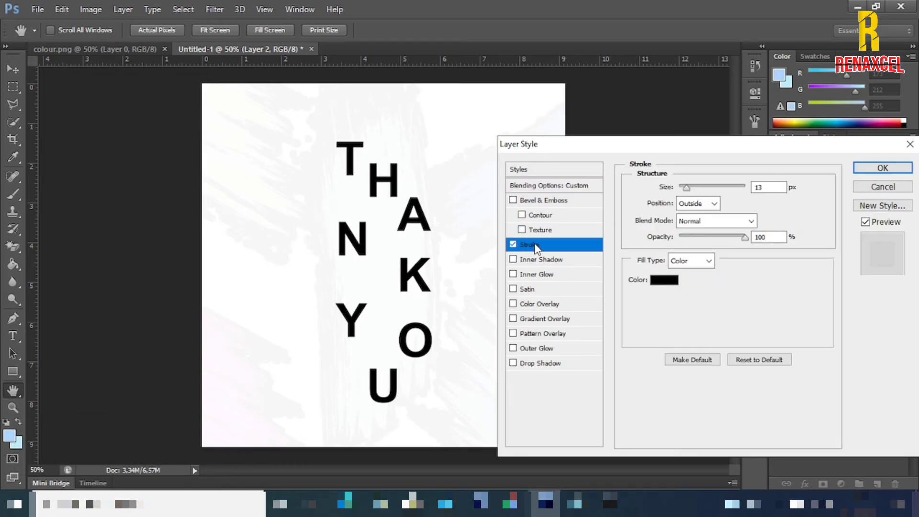
left_click(534, 200)
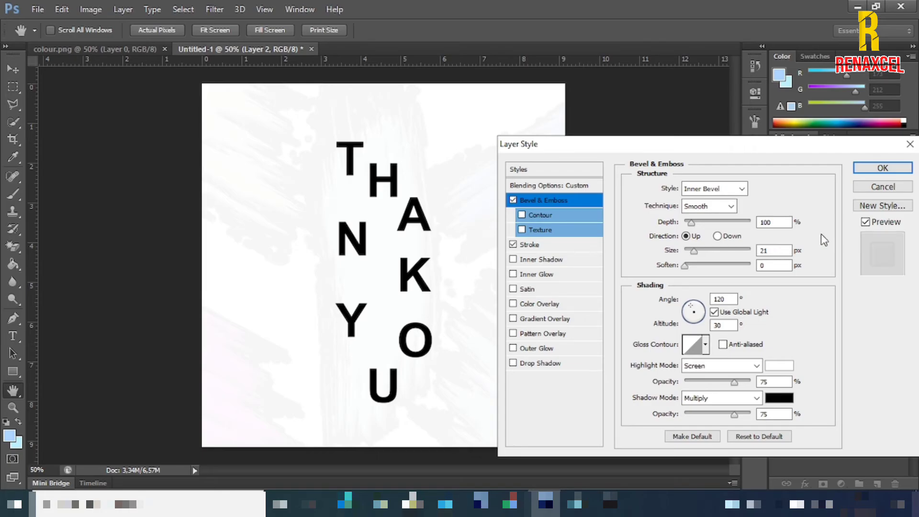
key("ctrl+alt")
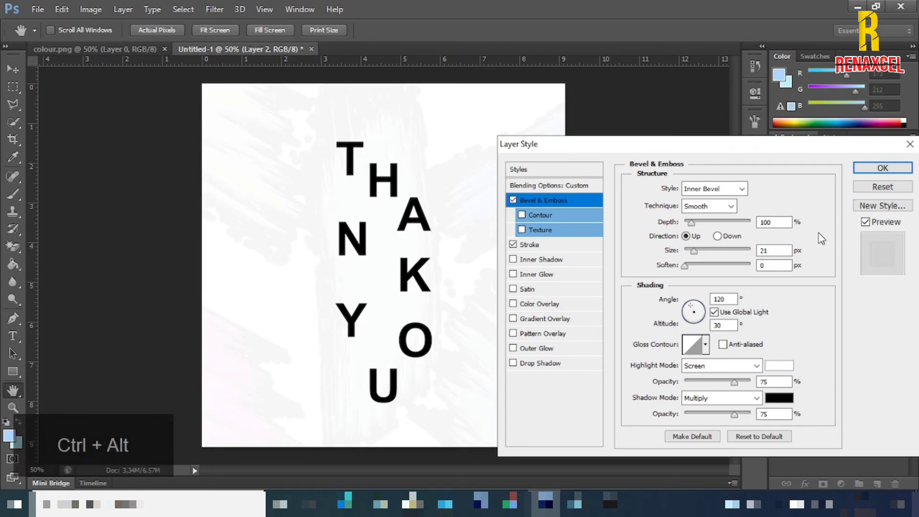
left_click(513, 200)
left_click(513, 244)
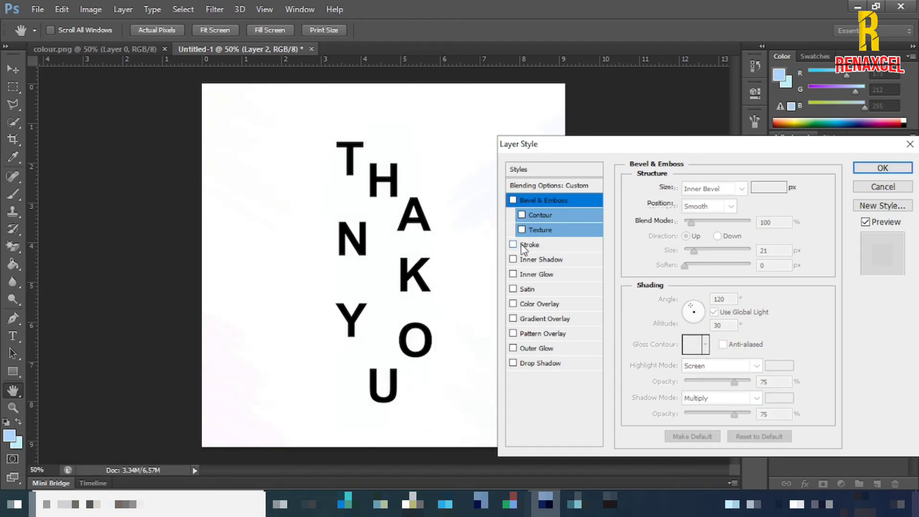
left_click(527, 245)
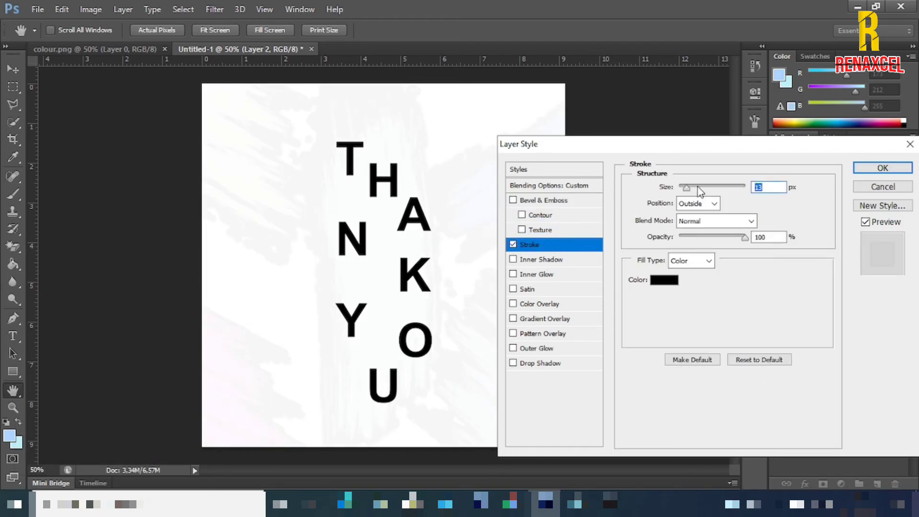
left_click_drag(703, 189, 705, 190)
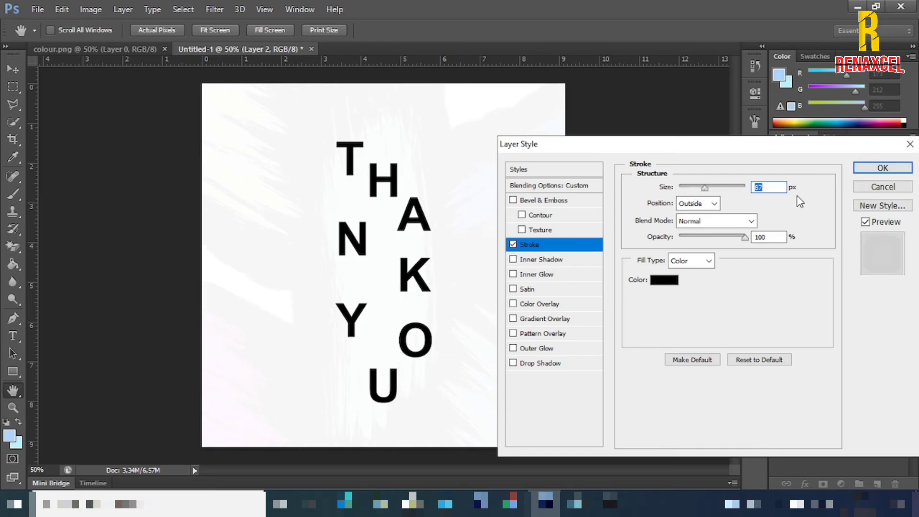
left_click(862, 187)
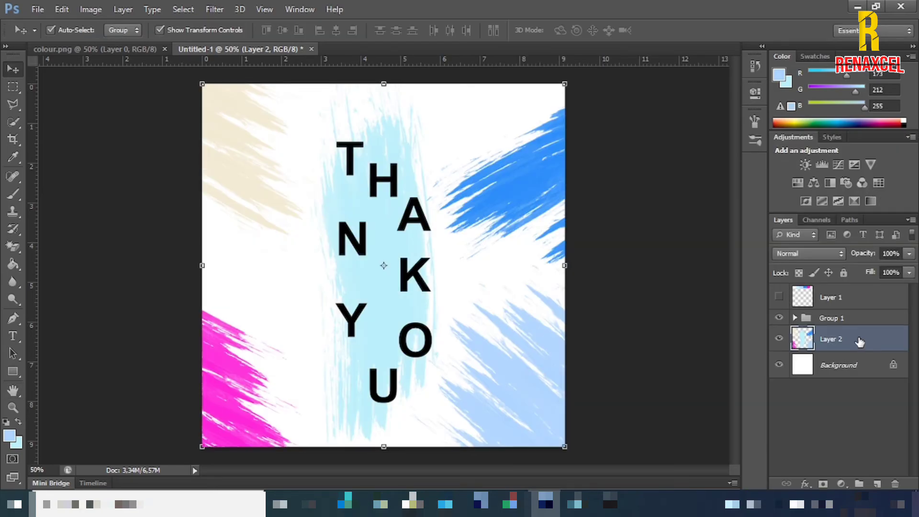
Step: Open the layer style settings of the brush stroke layer, Layer 2
double_click(861, 338)
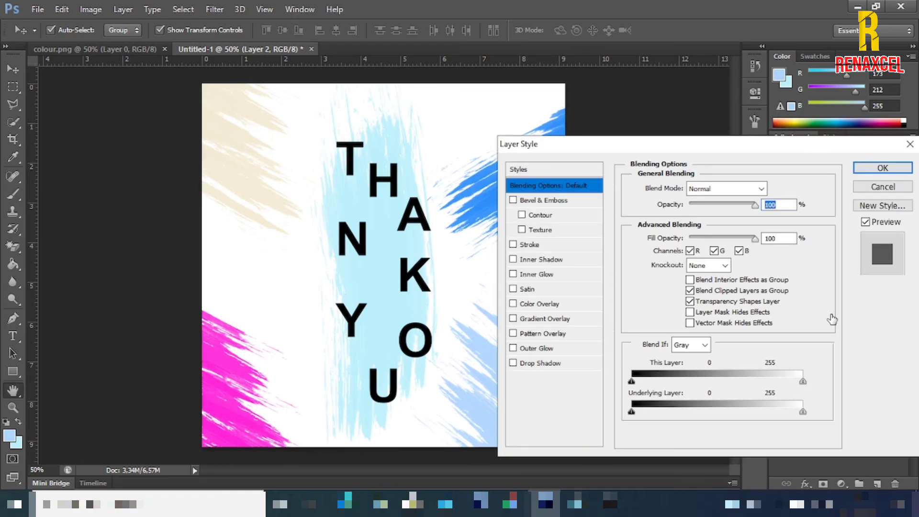
Step: Try Bevel & Emboss and a black outside stroke of 3 px and 1 px on Layer 2, and switch both effects off
left_click(537, 201)
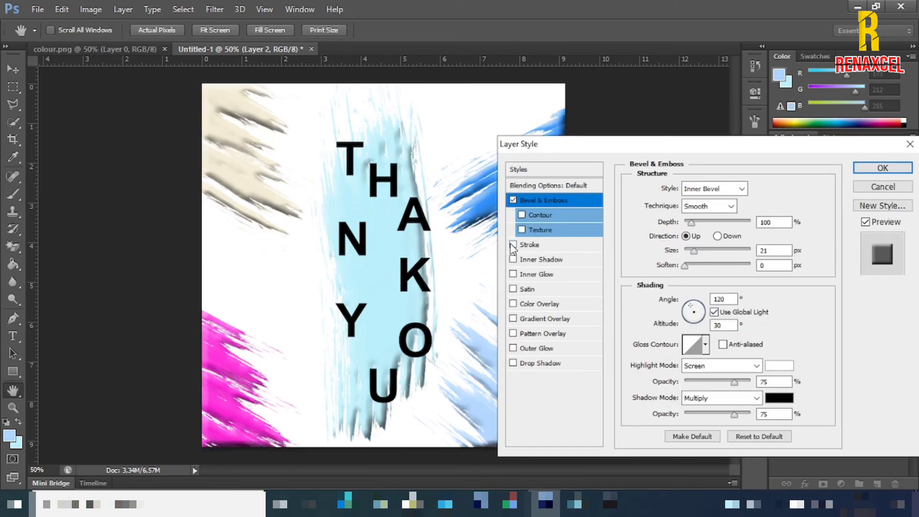
left_click(513, 245)
left_click(512, 199)
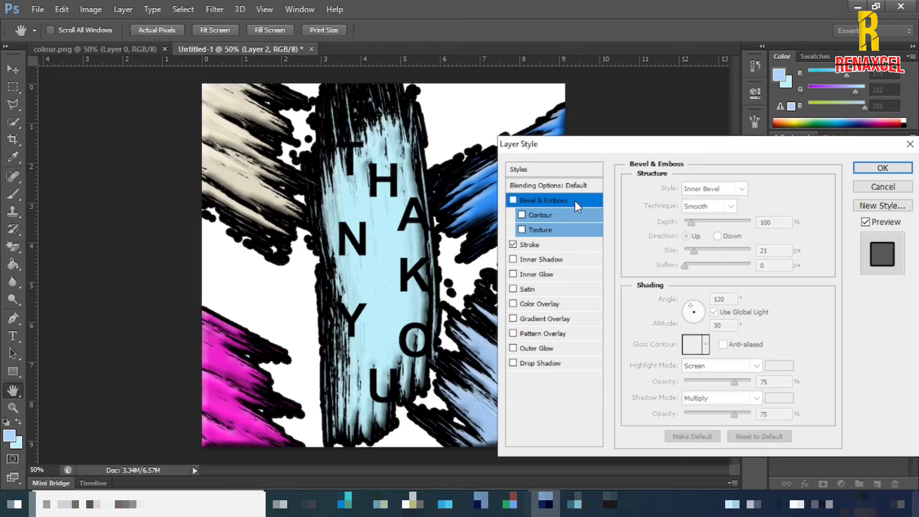
left_click(528, 245)
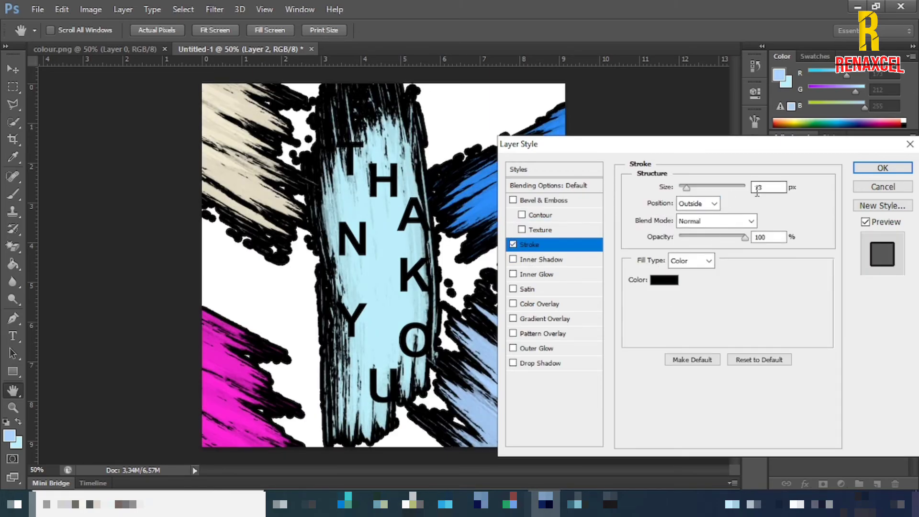
type("3")
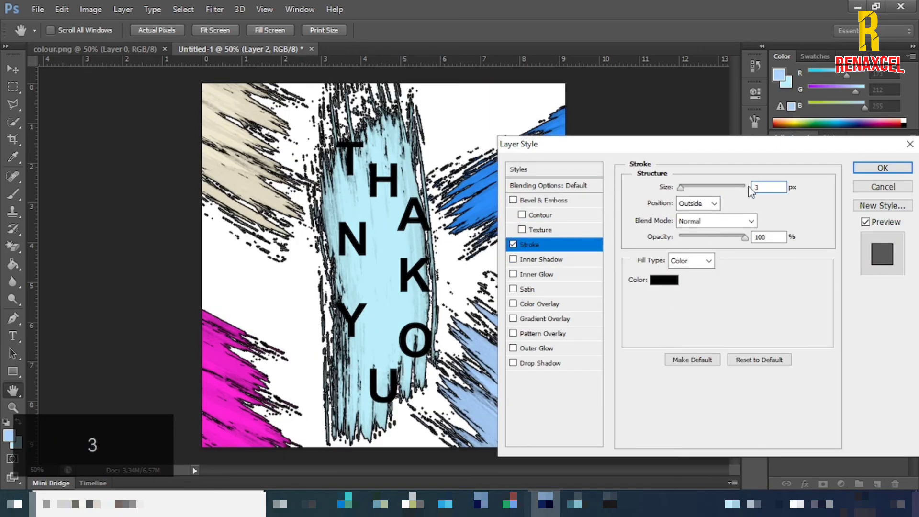
left_click_drag(680, 190, 679, 192)
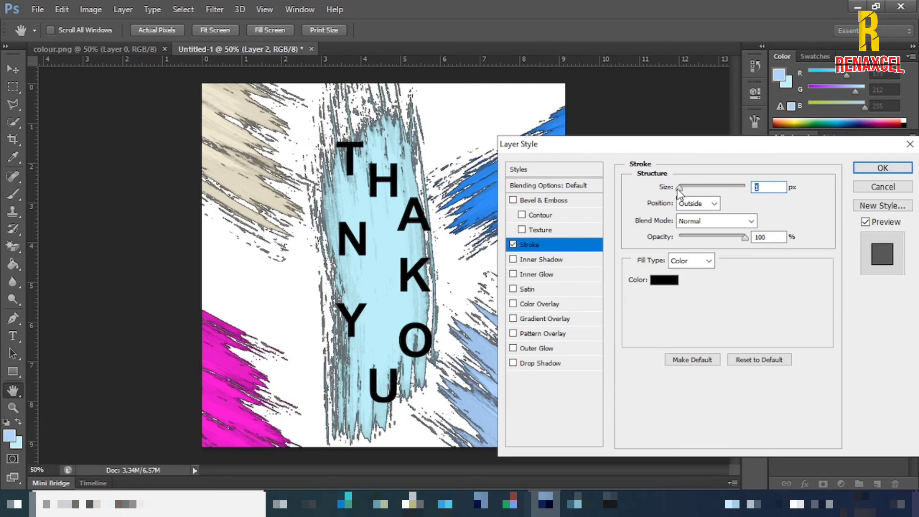
left_click(512, 245)
Step: Add a Drop Shadow to the brush strokes with a distance of 3 px, a spread of 2% and a size of 0 px
left_click(512, 362)
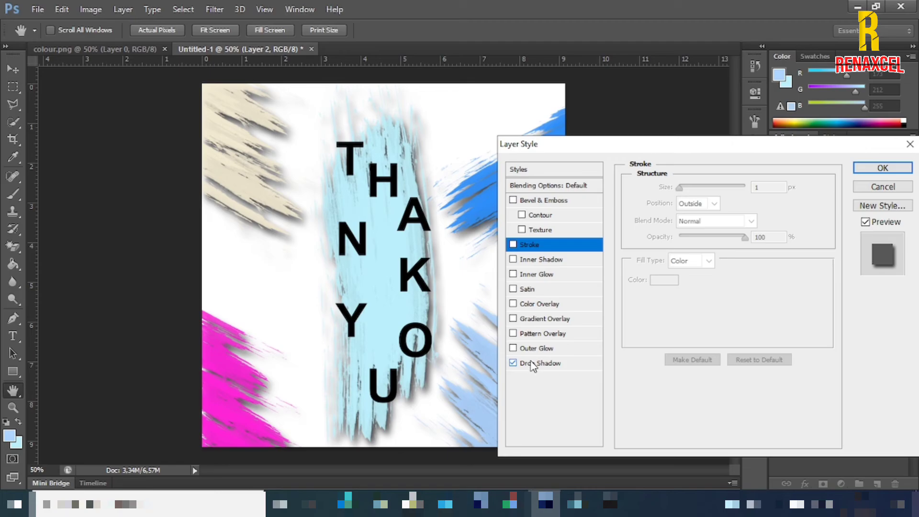
left_click(517, 350)
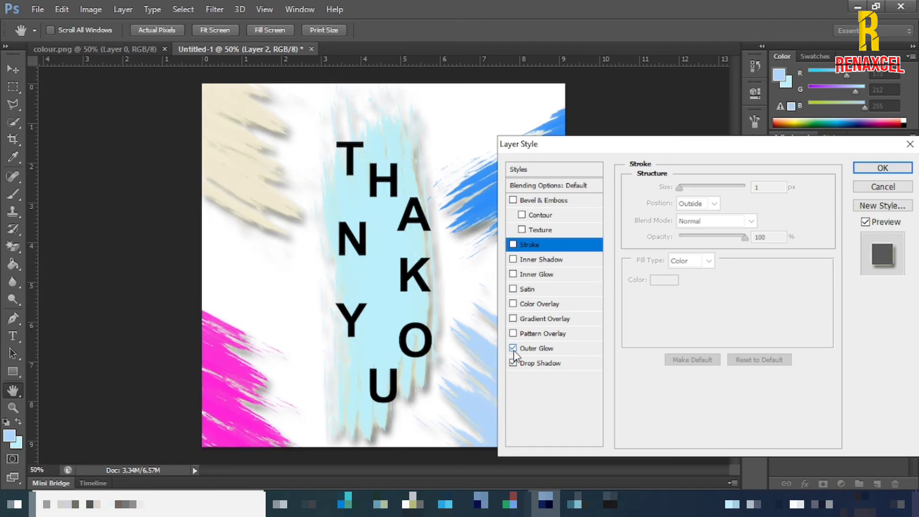
left_click(514, 348)
left_click(541, 363)
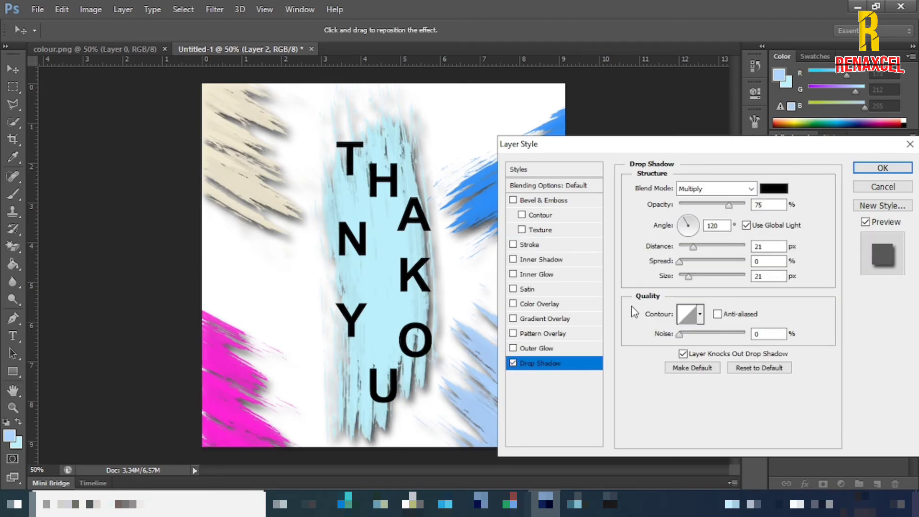
left_click_drag(685, 266, 693, 268)
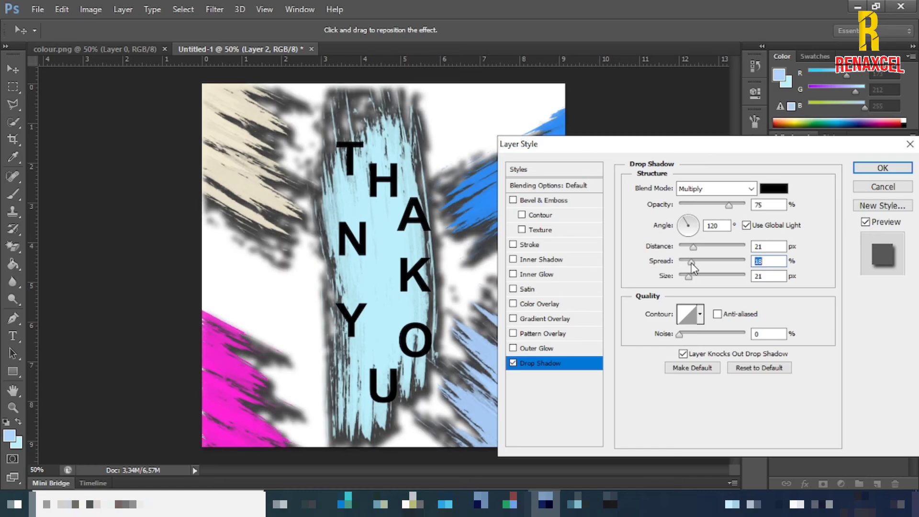
left_click_drag(691, 248, 676, 278)
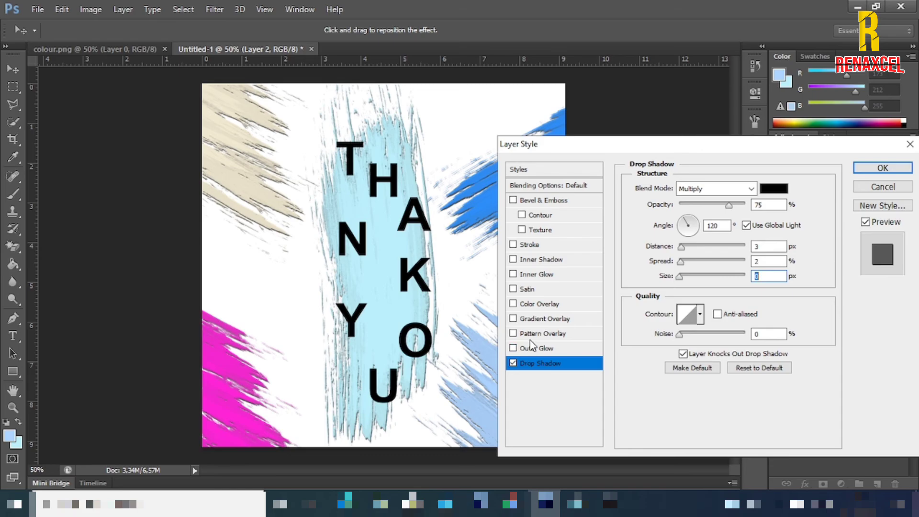
Step: Add a Bevel & Emboss effect with a size of 5 px to the brush strokes and apply the layer style
left_click(513, 200)
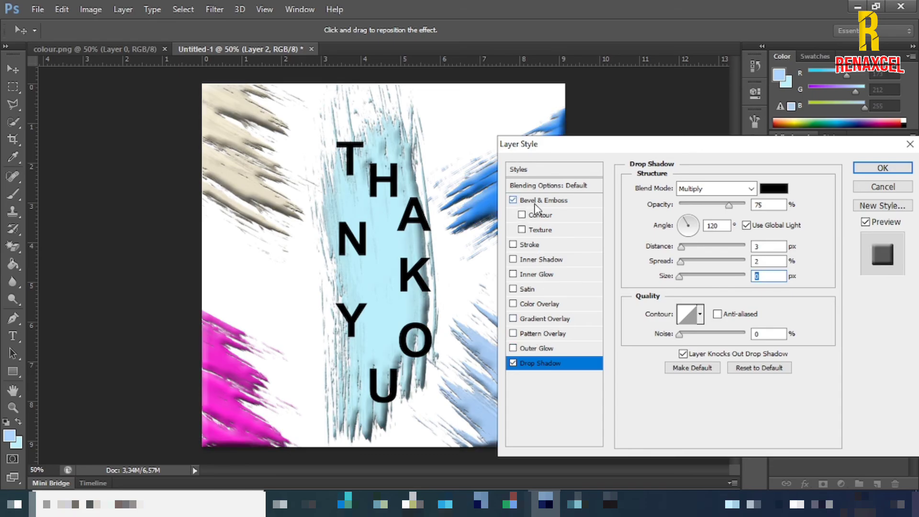
left_click(535, 205)
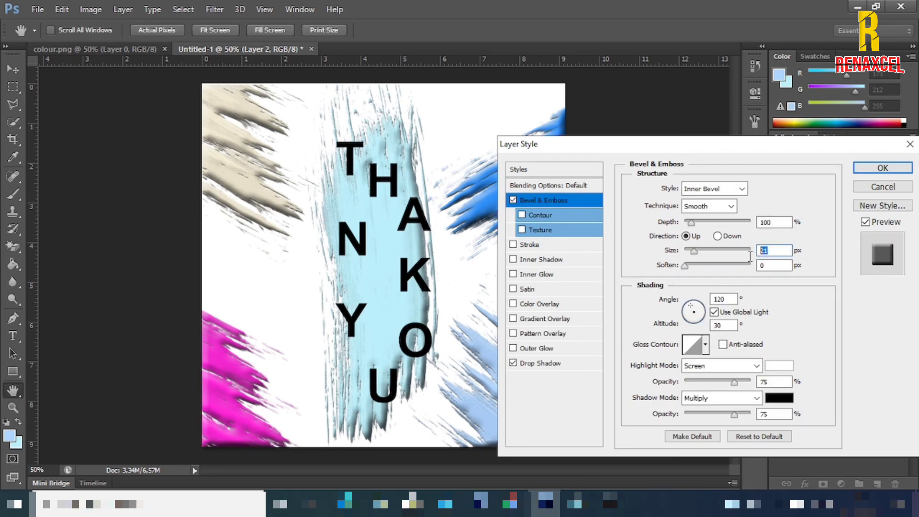
type("5")
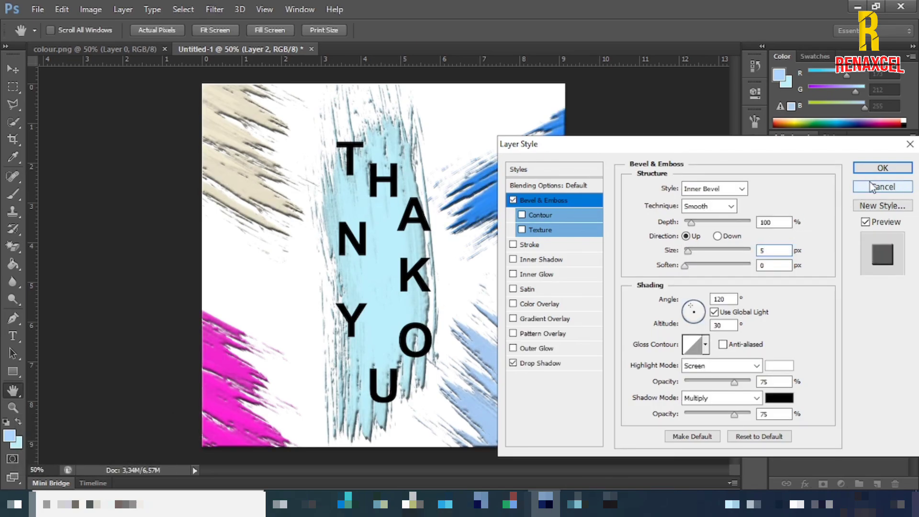
left_click(513, 201)
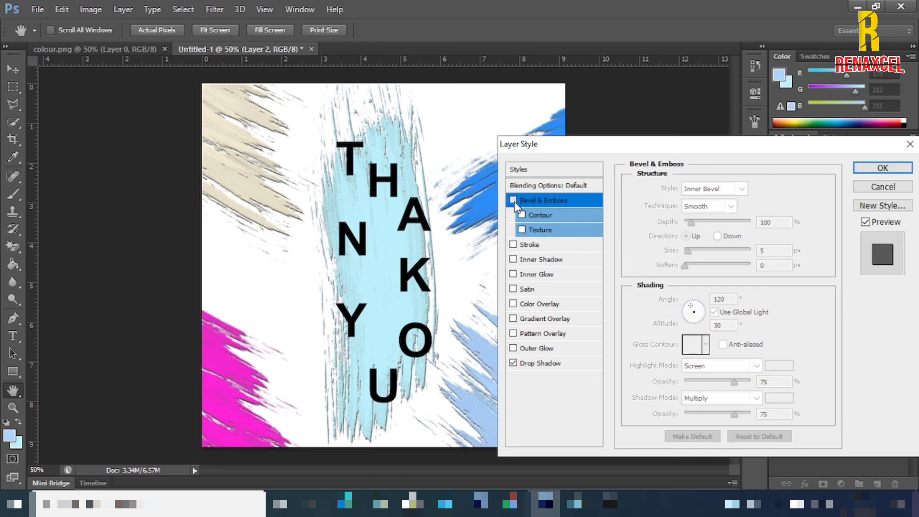
left_click(881, 168)
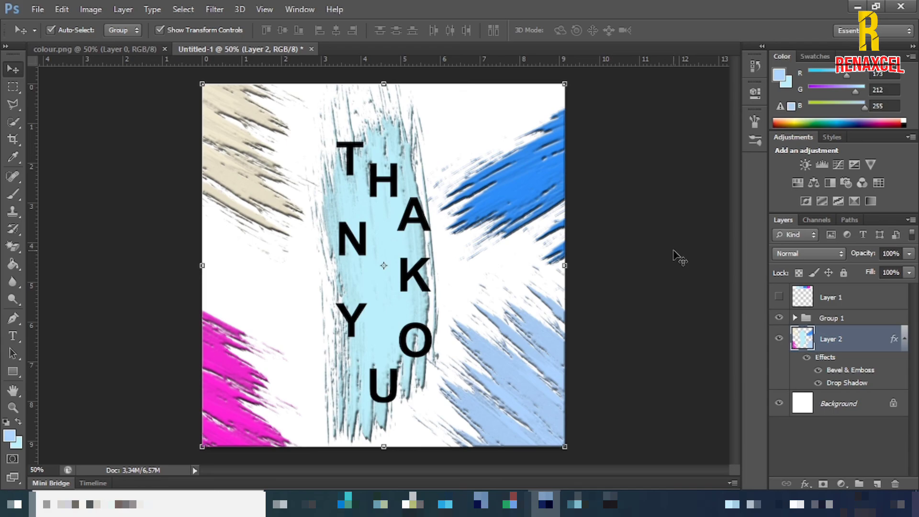
Step: Hide the Bevel & Emboss effect of Layer 2 and deselect the layer
left_click(818, 371)
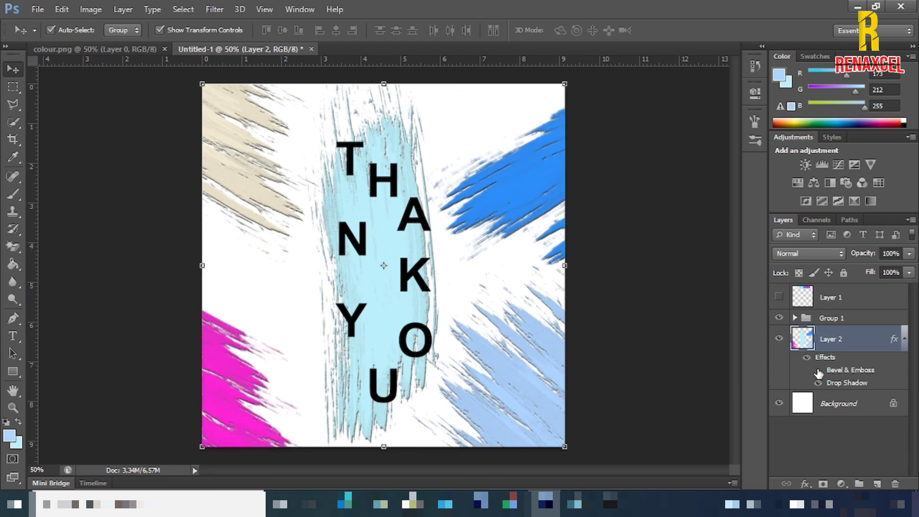
left_click(99, 148)
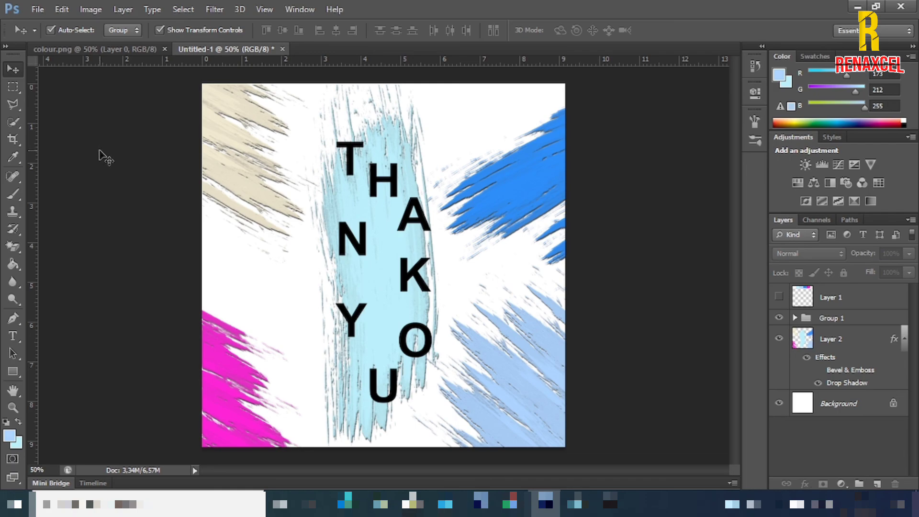